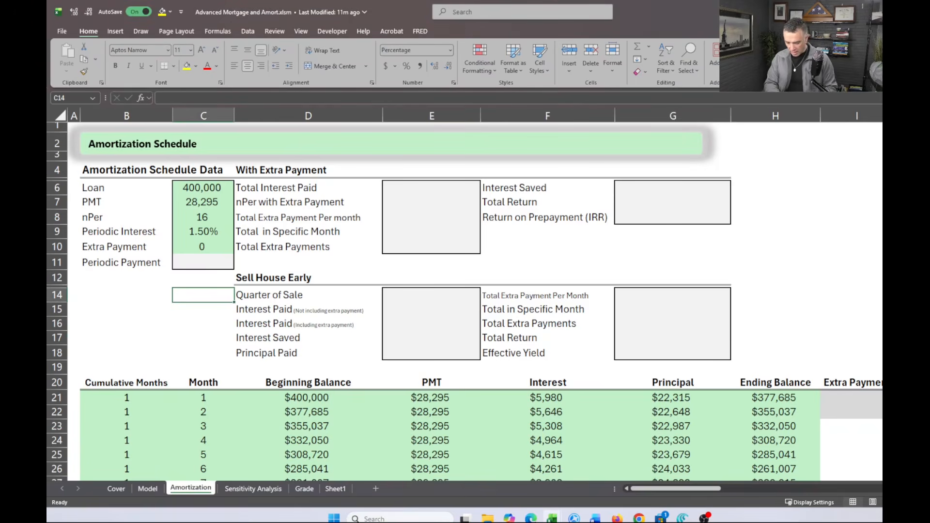
Enter the named-range formula =pp in the Periodic Payment cell C11 of the amortization schedule data
{"action": "key", "text": "alt+Tab"}
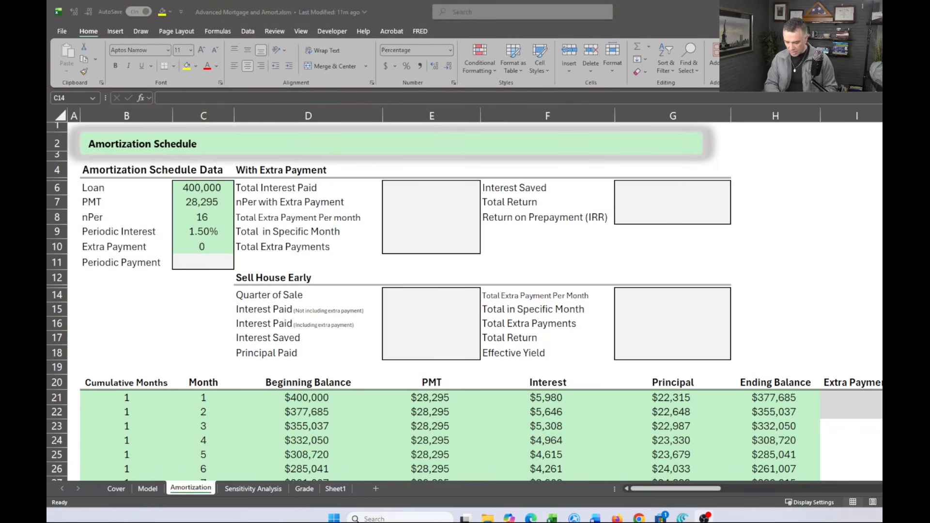
{"action": "key", "text": "alt+Tab"}
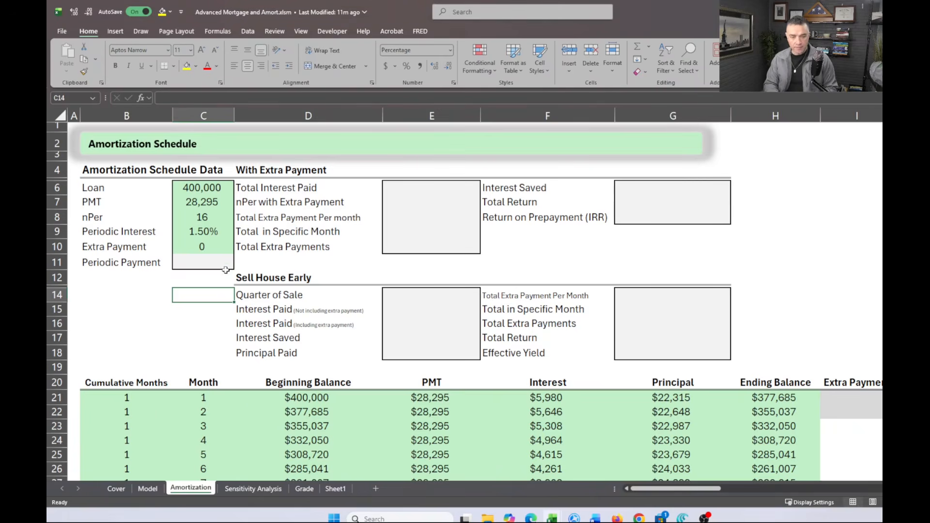
{"action": "left_click", "coordinate": [204, 261]}
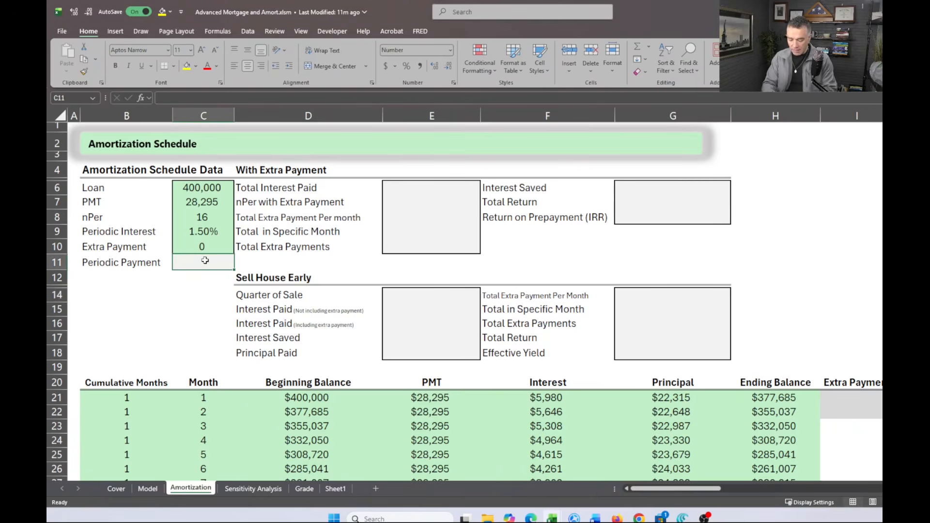
{"action": "type", "text": "=pp"}
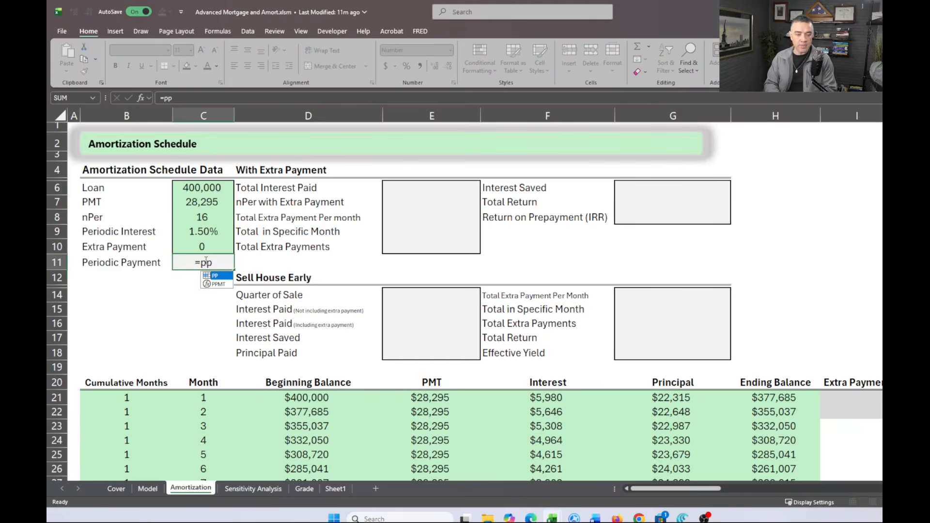
{"action": "key", "text": "Return"}
Review the amortization schedule data in C6:C11 and the schedule rows down to the last period's ending balance
{"action": "left_click_drag", "start_coordinate": [209, 184], "coordinate": [208, 262]}
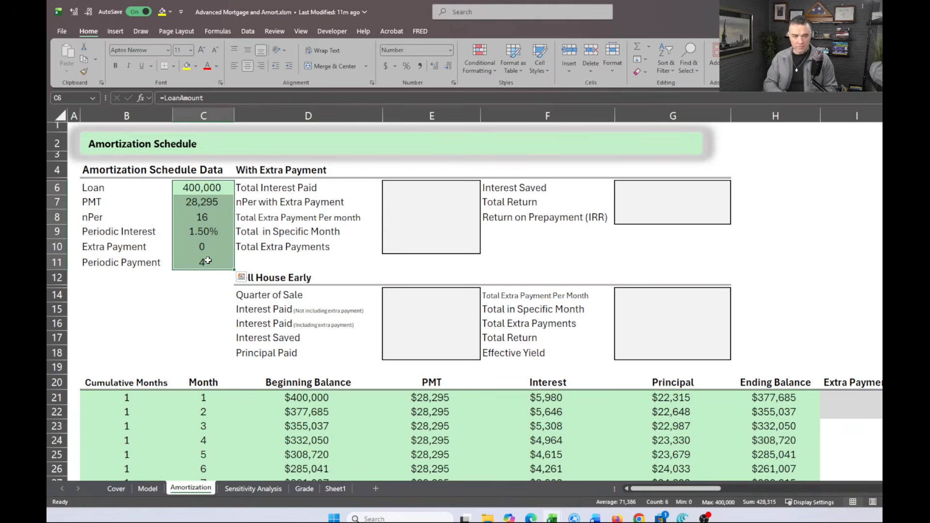
{"action": "left_click", "coordinate": [205, 216]}
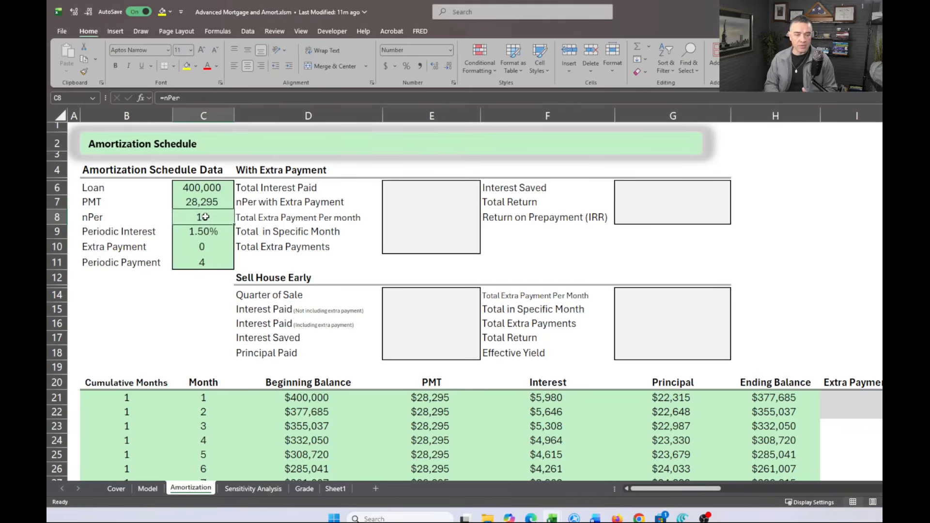
{"action": "scroll", "coordinate": [219, 326], "scroll_direction": "down", "scroll_amount": 3}
{"action": "scroll", "coordinate": [219, 326], "scroll_direction": "down", "scroll_amount": 2}
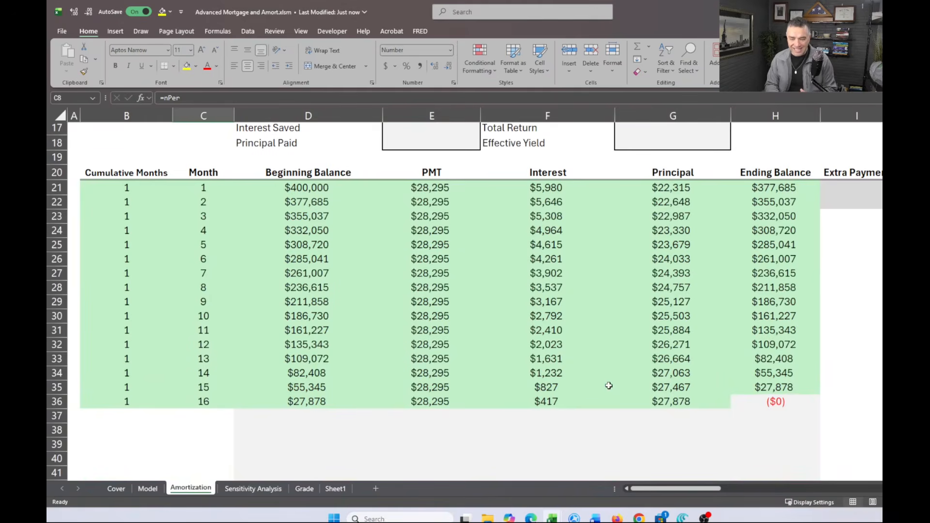
{"action": "left_click", "coordinate": [858, 222]}
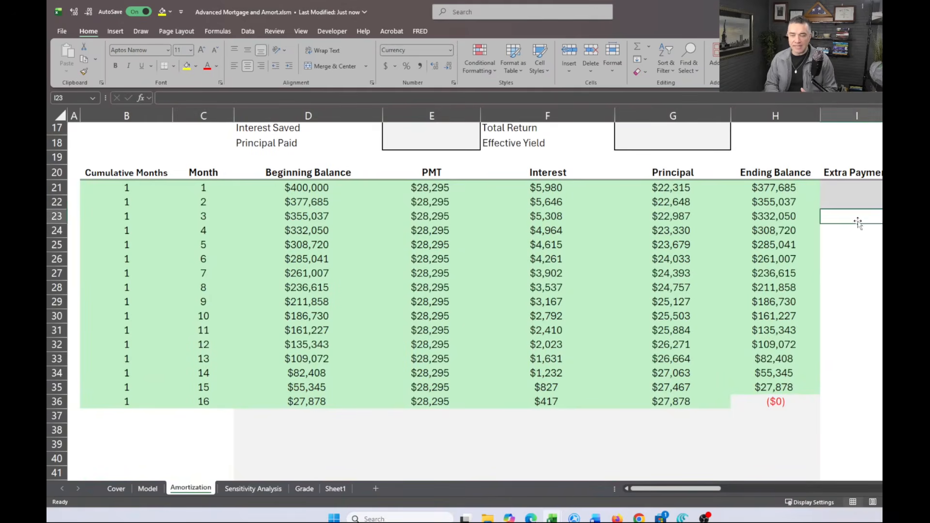
{"action": "left_click", "coordinate": [758, 401]}
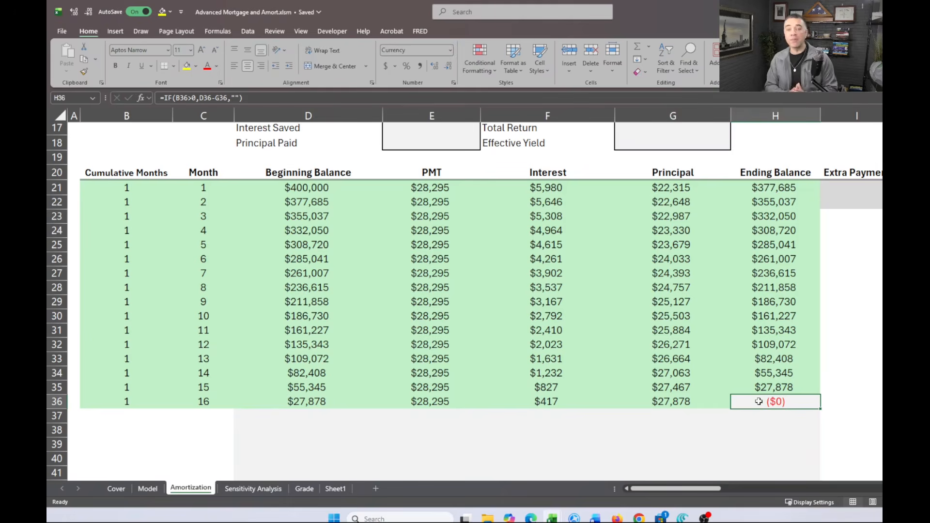
{"action": "scroll", "coordinate": [758, 402], "scroll_direction": "up", "scroll_amount": 3}
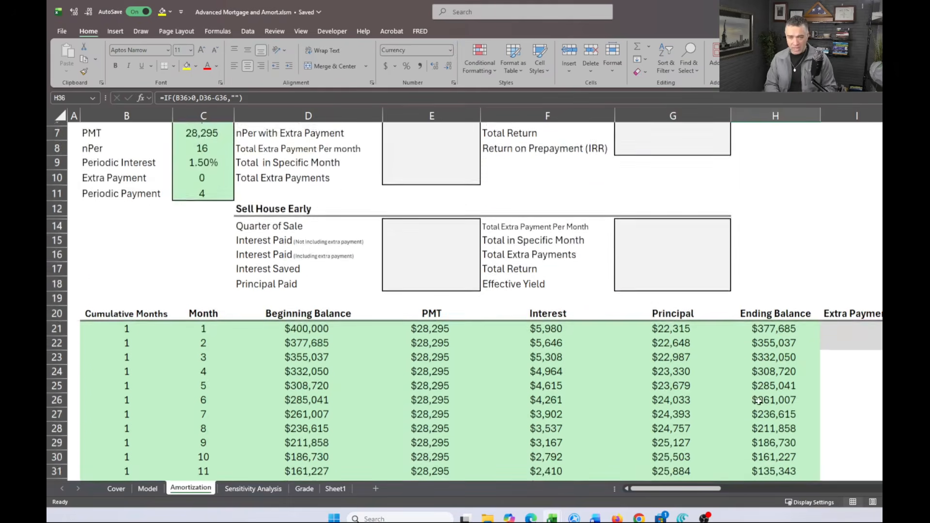
{"action": "scroll", "coordinate": [759, 402], "scroll_direction": "up", "scroll_amount": 1}
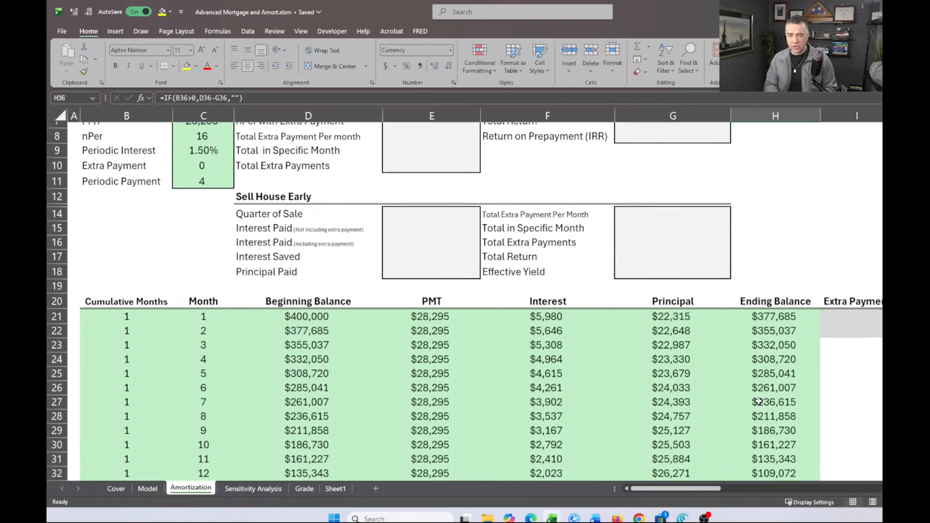
{"action": "scroll", "coordinate": [758, 402], "scroll_direction": "down", "scroll_amount": 2}
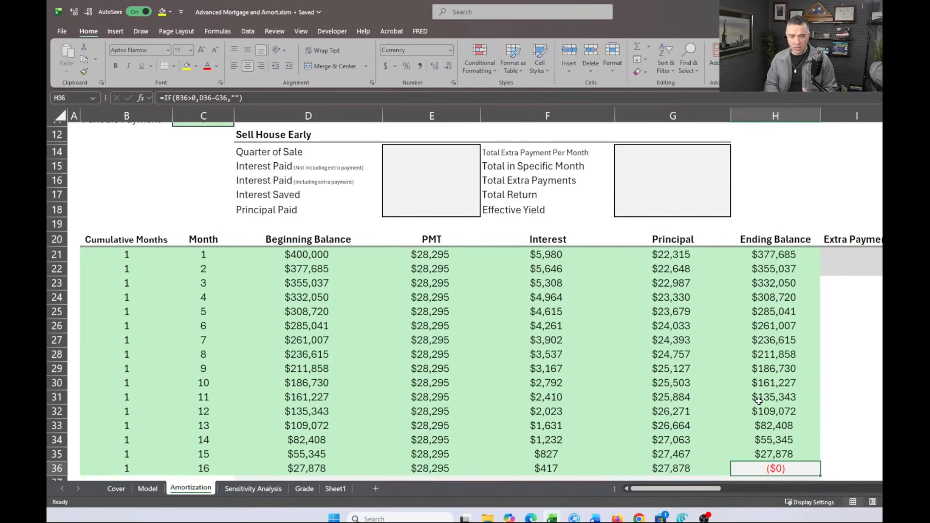
Link the first Extra Payment cell I21 to Model!C42 and fill the formula down the column to row 2000
{"action": "left_click", "coordinate": [858, 255]}
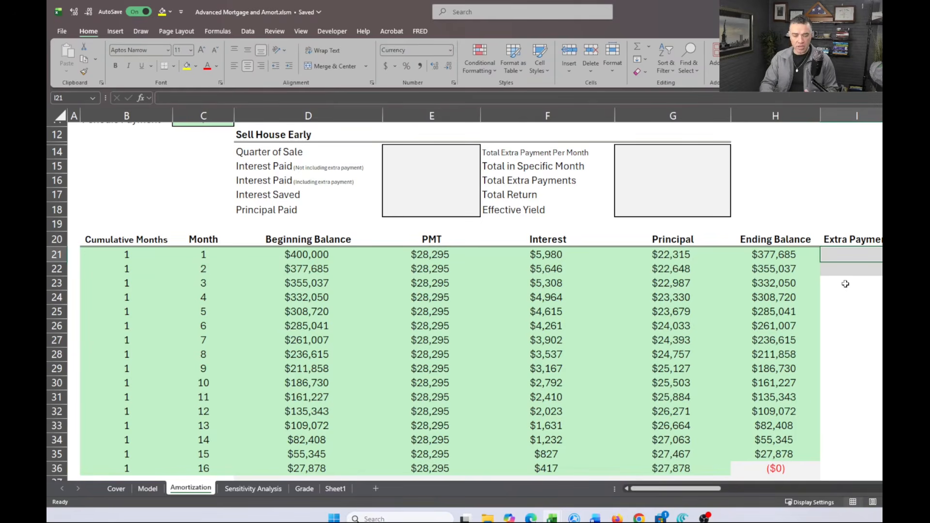
{"action": "type", "text": "="}
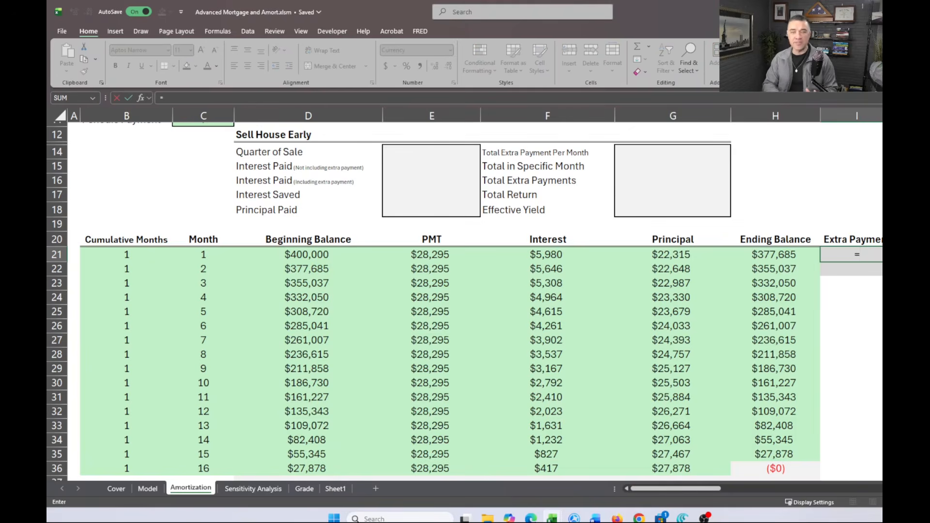
{"action": "left_click", "coordinate": [147, 489]}
{"action": "scroll", "coordinate": [199, 392], "scroll_direction": "down", "scroll_amount": 8}
{"action": "scroll", "coordinate": [200, 392], "scroll_direction": "down", "scroll_amount": 3}
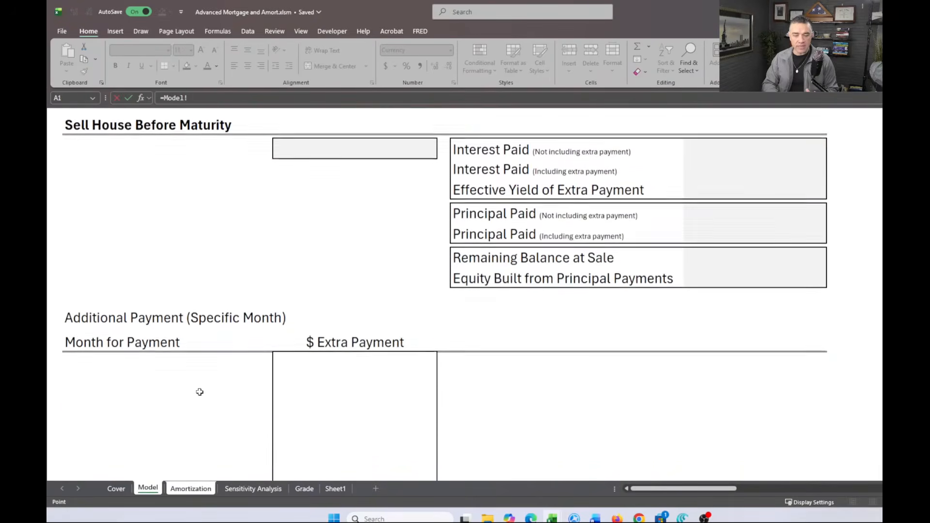
{"action": "left_click", "coordinate": [309, 358]}
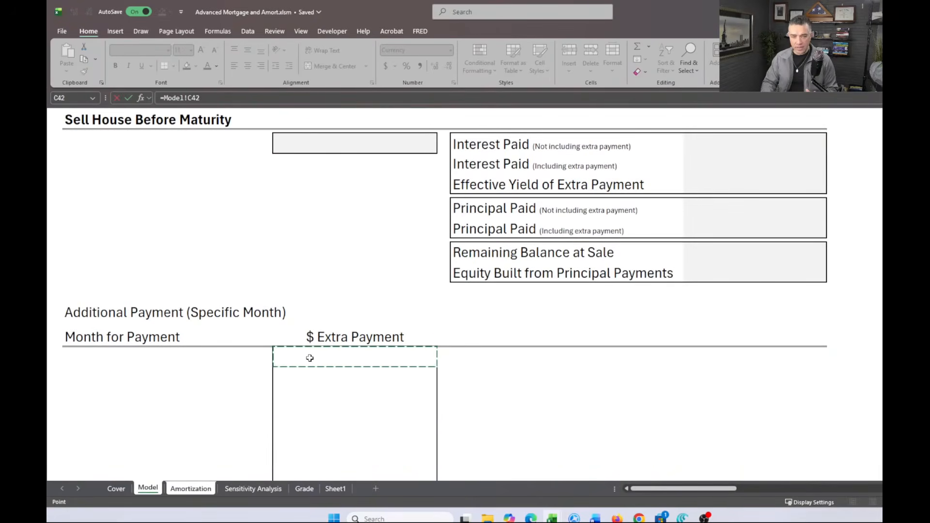
{"action": "key", "text": "Return"}
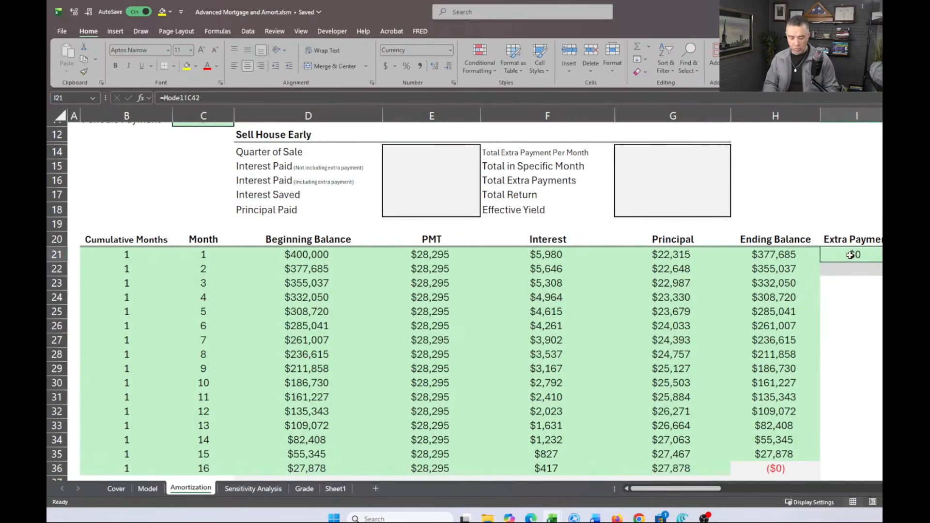
{"action": "key", "text": "shift+Down"}
{"action": "key", "text": "ctrl+shift+Down"}
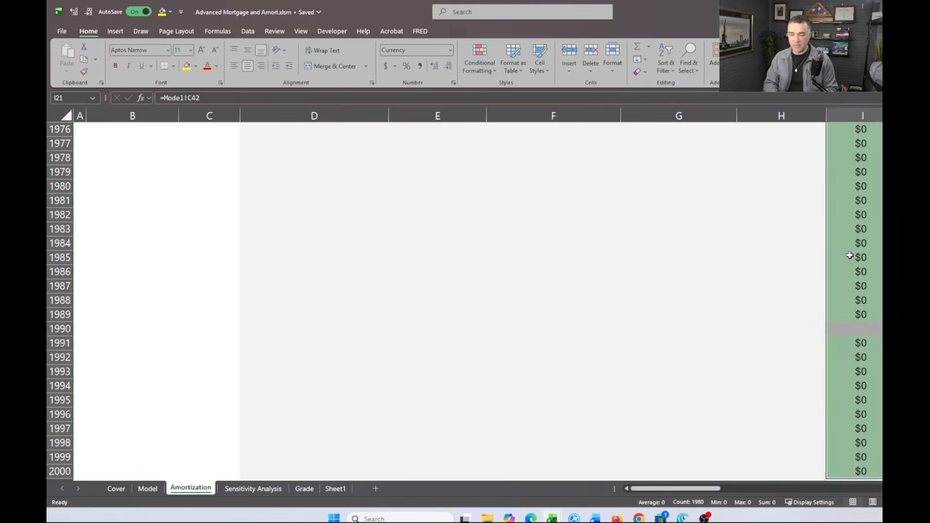
{"action": "left_click", "coordinate": [148, 488]}
{"action": "left_click", "coordinate": [163, 371]}
{"action": "left_click", "coordinate": [164, 373]}
{"action": "left_click", "coordinate": [131, 425]}
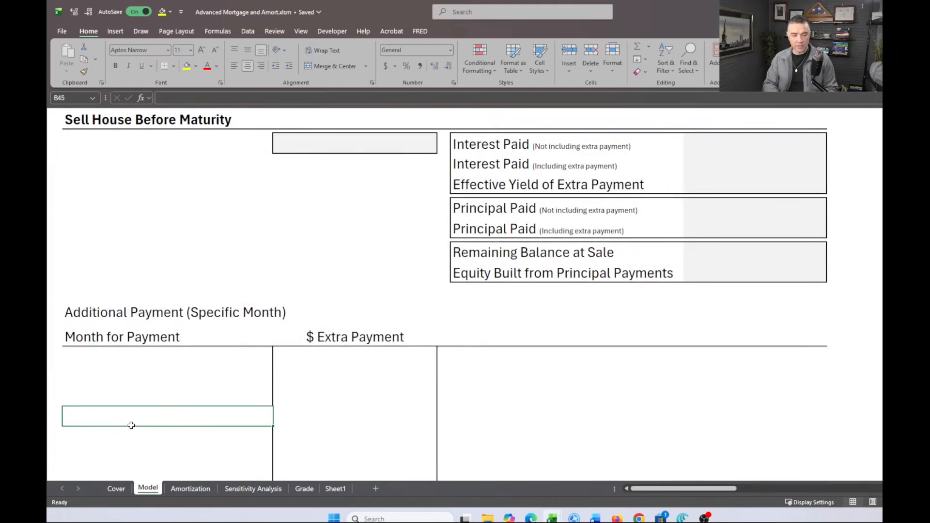
{"action": "type", "text": "300"}
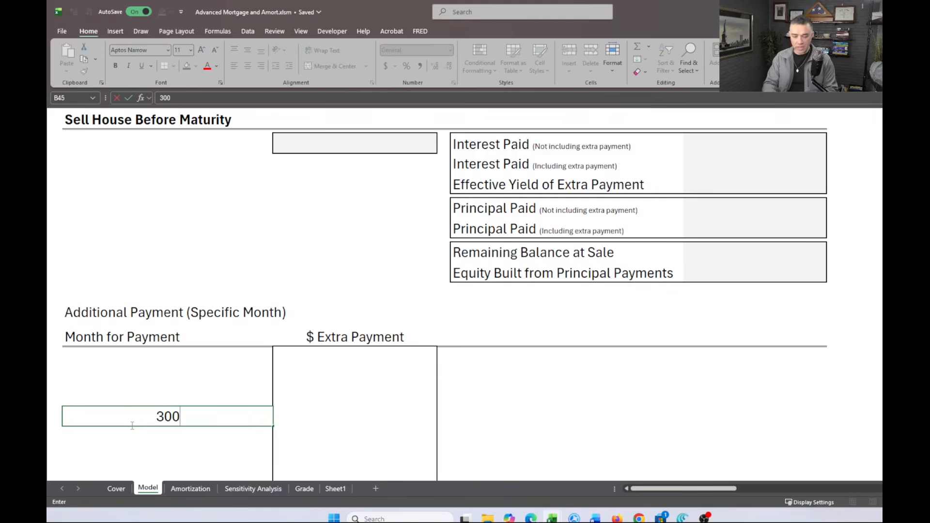
{"action": "key", "text": "BackSpace"}
{"action": "key", "text": "BackSpace"}
{"action": "key", "text": "BackSpace"}
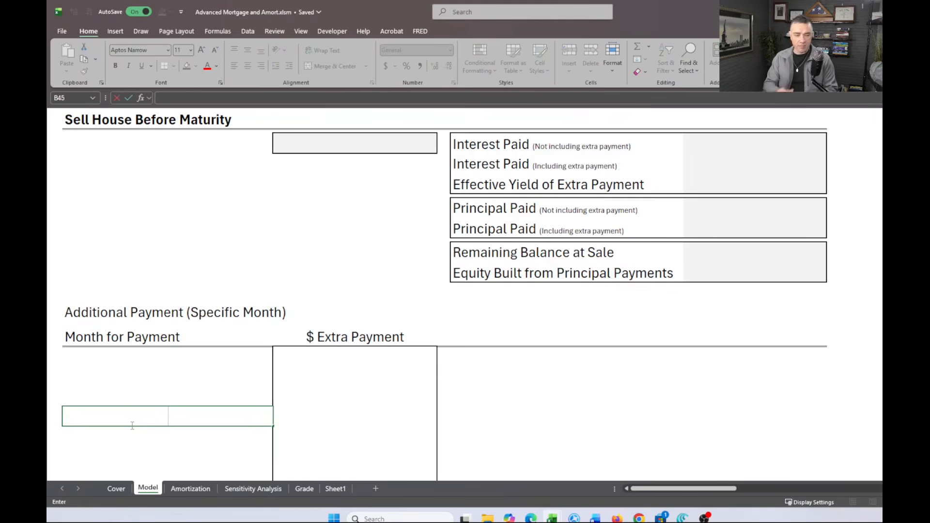
{"action": "left_click", "coordinate": [161, 403]}
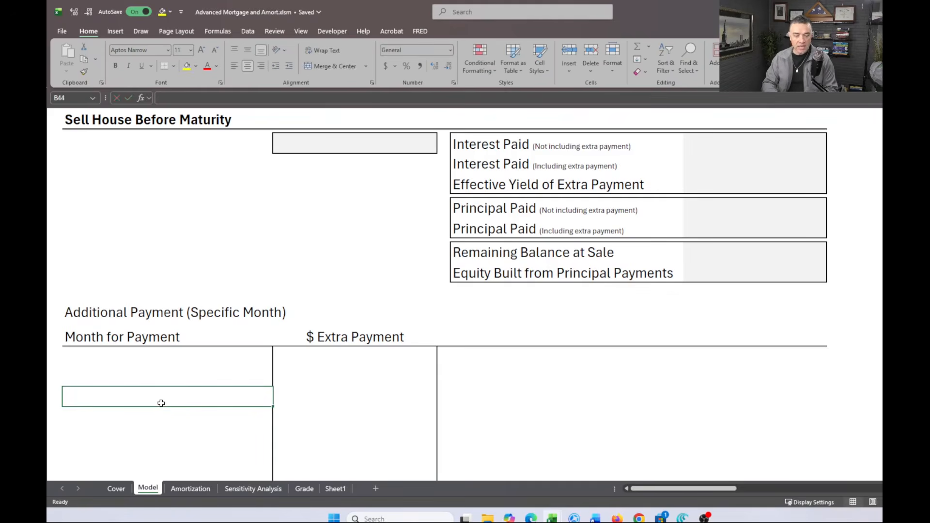
Set the Home Price on the Model sheet to $20,000
{"action": "scroll", "coordinate": [218, 400], "scroll_direction": "up", "scroll_amount": 15}
{"action": "left_click", "coordinate": [336, 210]}
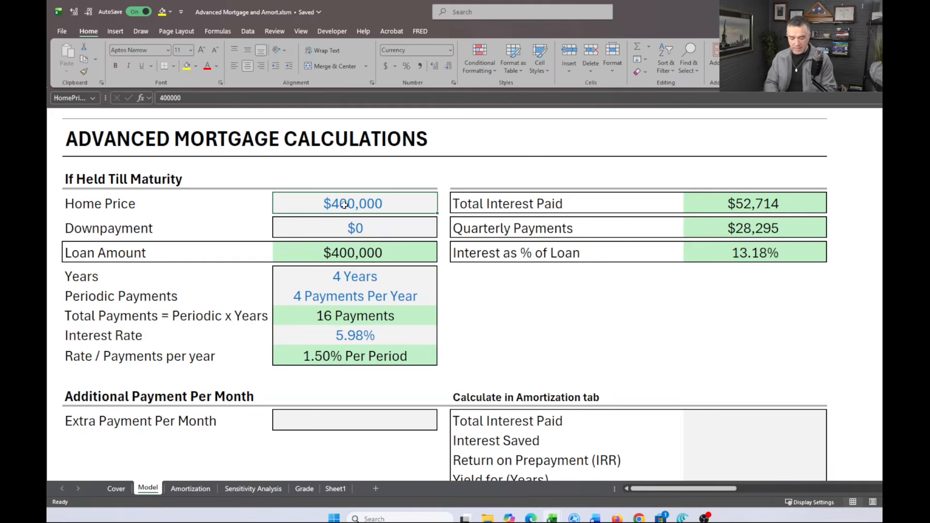
{"action": "type", "text": "2000"}
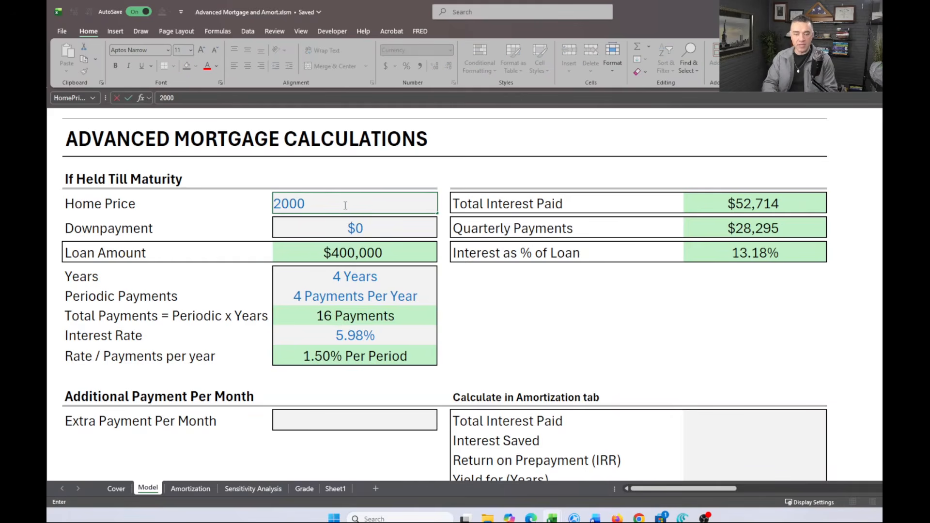
{"action": "key", "text": "Return"}
Examine the empty Month for Payment and $ Extra Payment columns in the Additional Payment (Specific Month) section
{"action": "scroll", "coordinate": [324, 349], "scroll_direction": "down", "scroll_amount": 4}
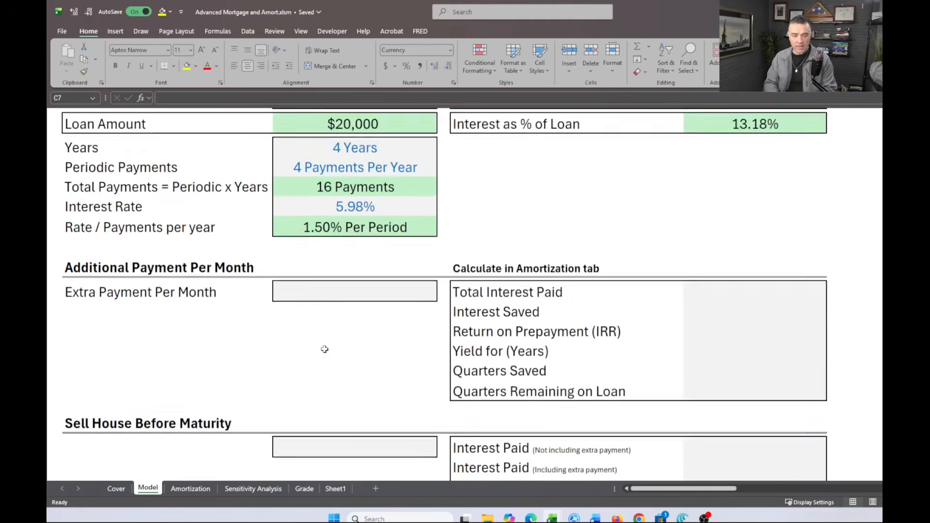
{"action": "scroll", "coordinate": [324, 349], "scroll_direction": "down", "scroll_amount": 4}
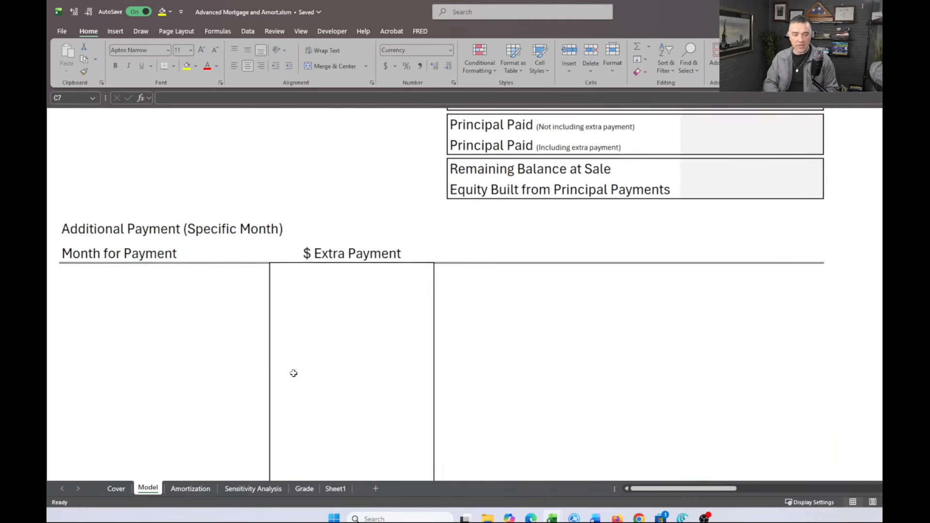
{"action": "left_click", "coordinate": [147, 274]}
{"action": "left_click", "coordinate": [138, 361]}
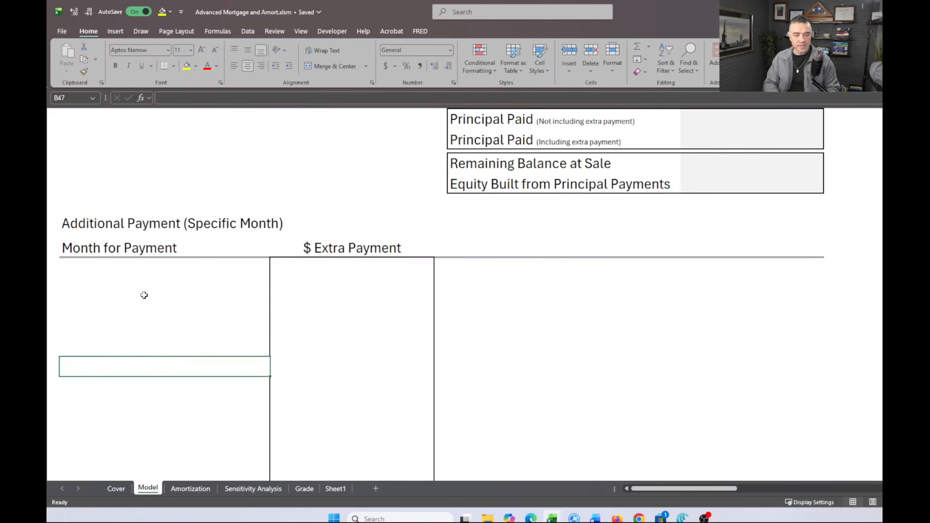
{"action": "left_click", "coordinate": [301, 285]}
{"action": "left_click", "coordinate": [317, 344]}
{"action": "left_click", "coordinate": [315, 270]}
{"action": "left_click", "coordinate": [317, 302]}
{"action": "left_click", "coordinate": [316, 325]}
Generate the payment period numbers under Month for Payment by entering =SEQUENCE(nper, 1, 1, 1) in B42
{"action": "left_click", "coordinate": [151, 273]}
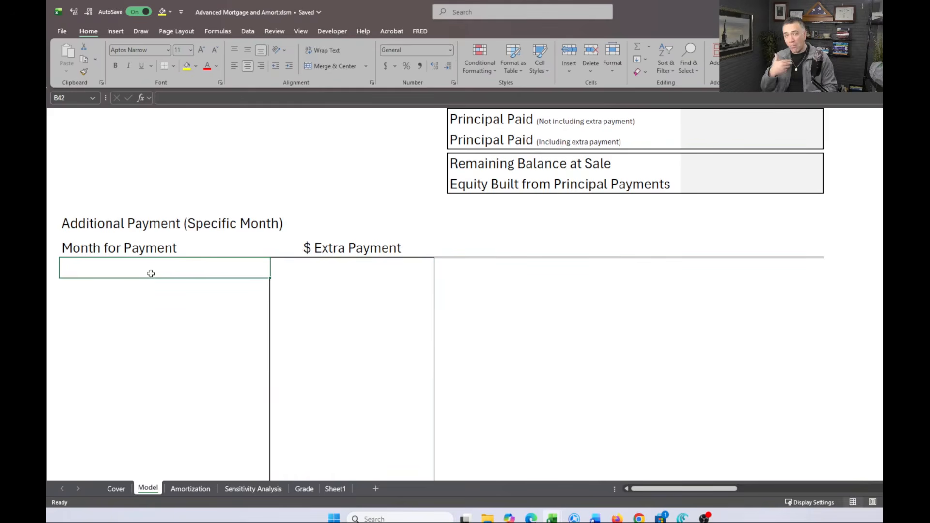
{"action": "type", "text": "=seq"}
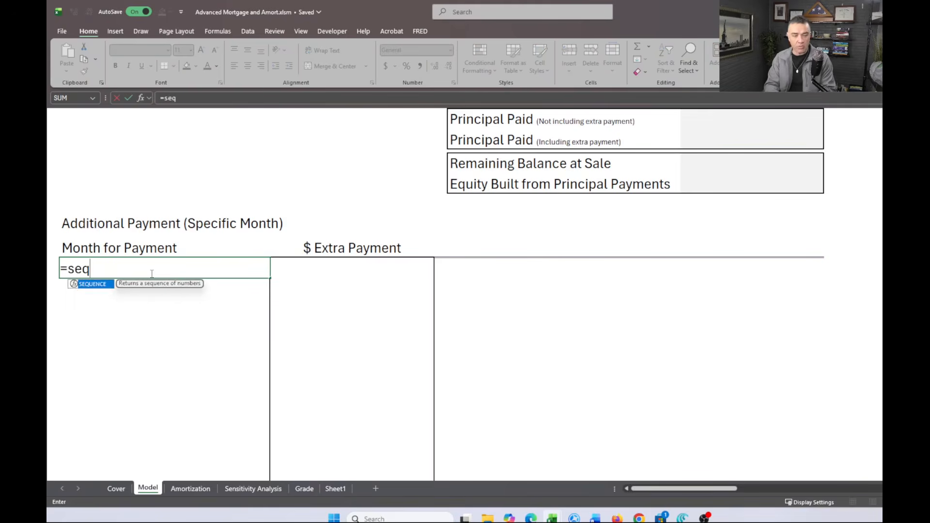
{"action": "key", "text": "Tab"}
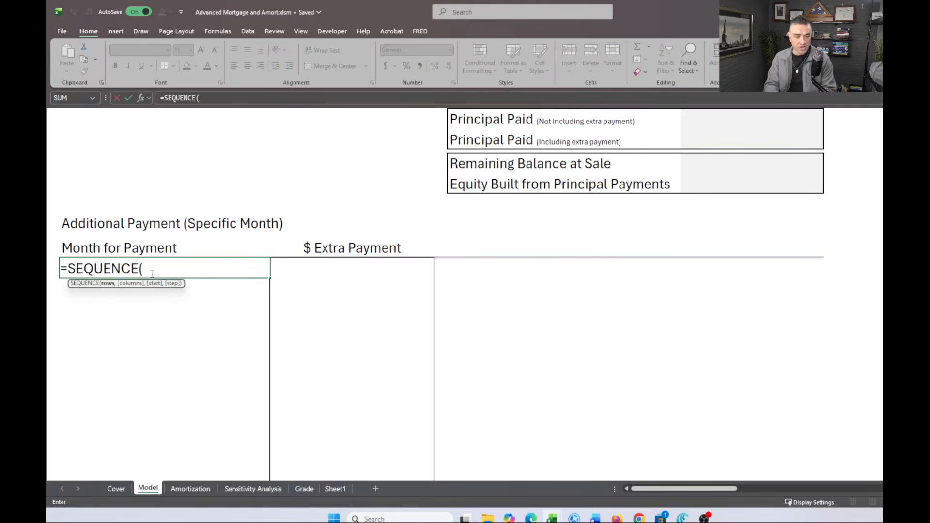
{"action": "type", "text": "np"}
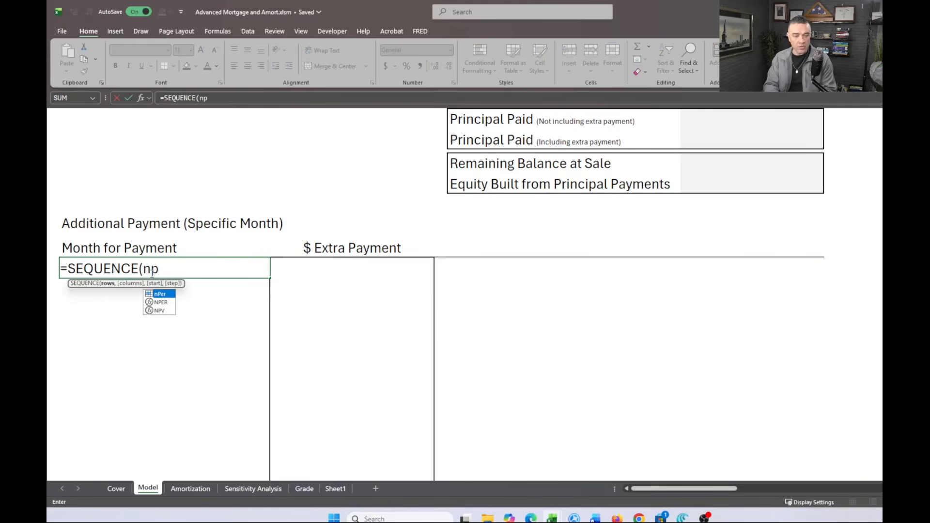
{"action": "type", "text": "er,"}
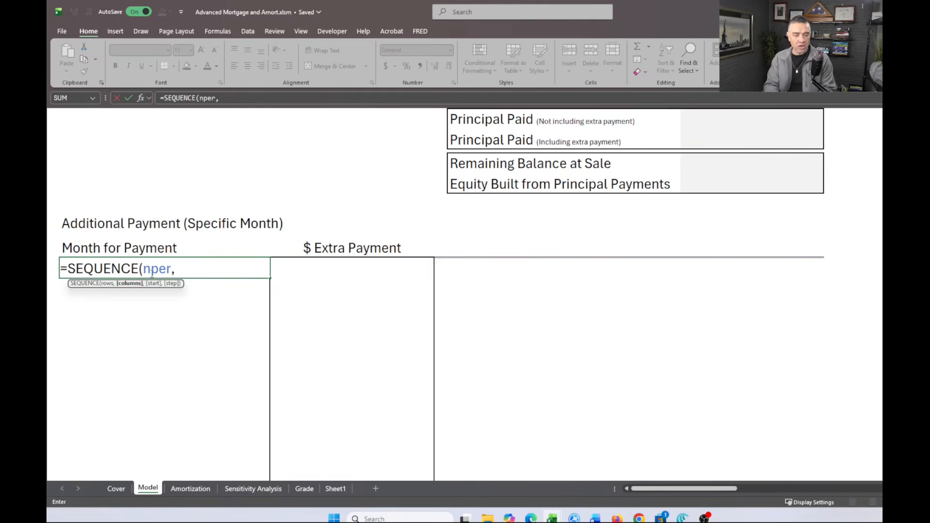
{"action": "type", "text": " 1,"}
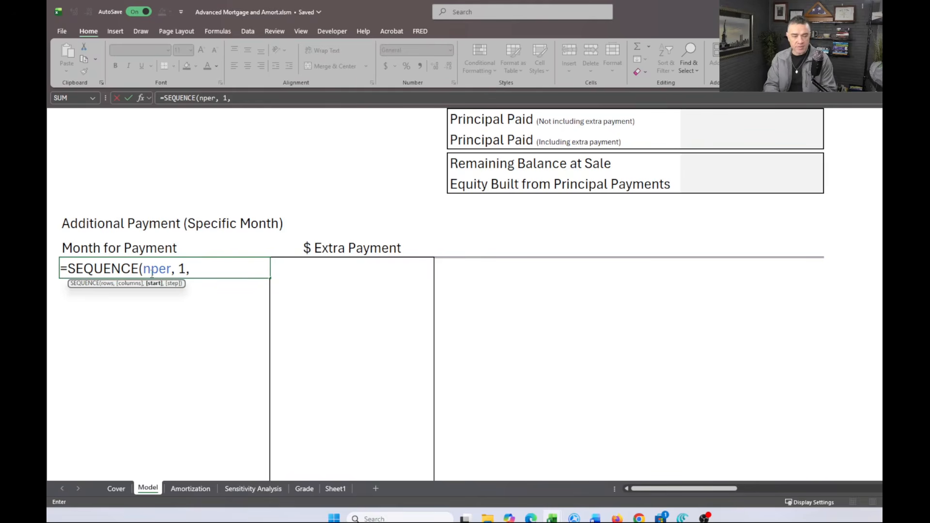
{"action": "type", "text": " 1, 1)"}
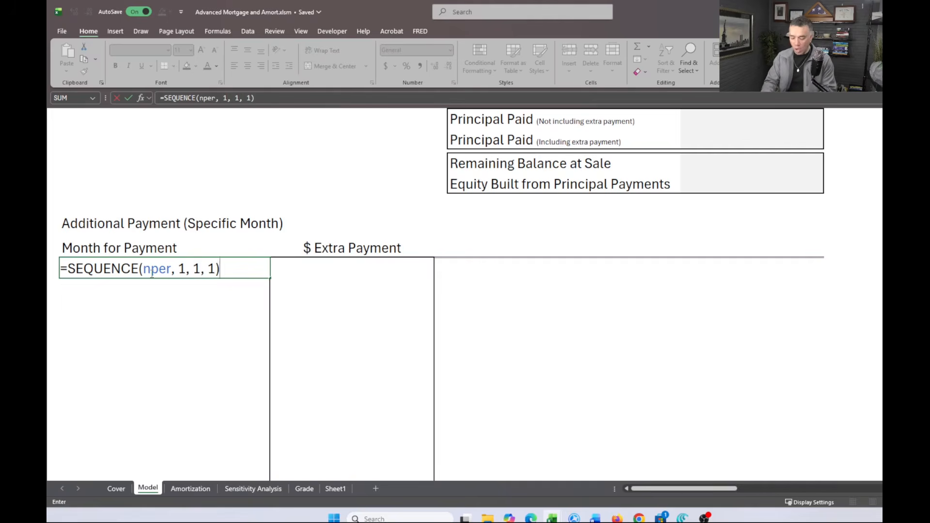
{"action": "key", "text": "Return"}
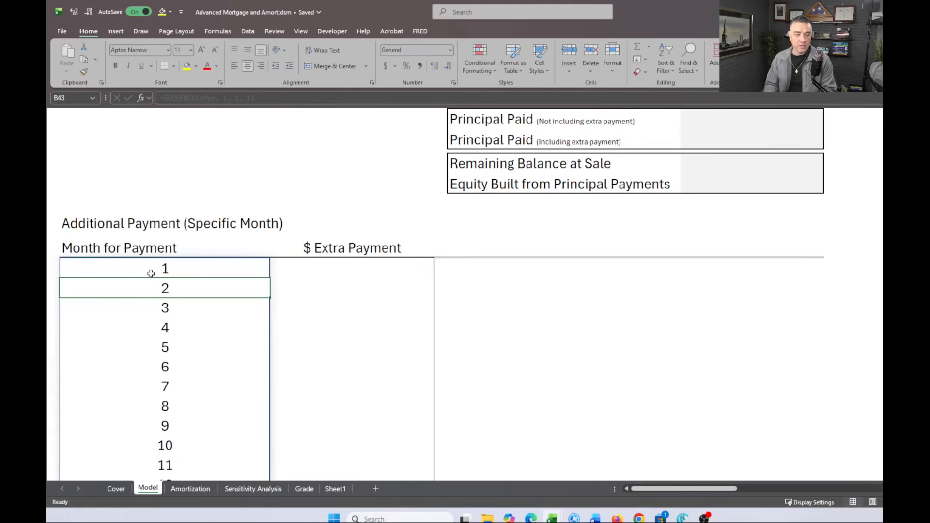
Enter a $300 extra payment for month 4 in the Additional Payment (Specific Month) section of the Model sheet
{"action": "scroll", "coordinate": [152, 272], "scroll_direction": "down", "scroll_amount": 5}
{"action": "scroll", "coordinate": [160, 285], "scroll_direction": "up", "scroll_amount": 2}
{"action": "scroll", "coordinate": [169, 298], "scroll_direction": "up", "scroll_amount": 4}
{"action": "left_click", "coordinate": [345, 336]}
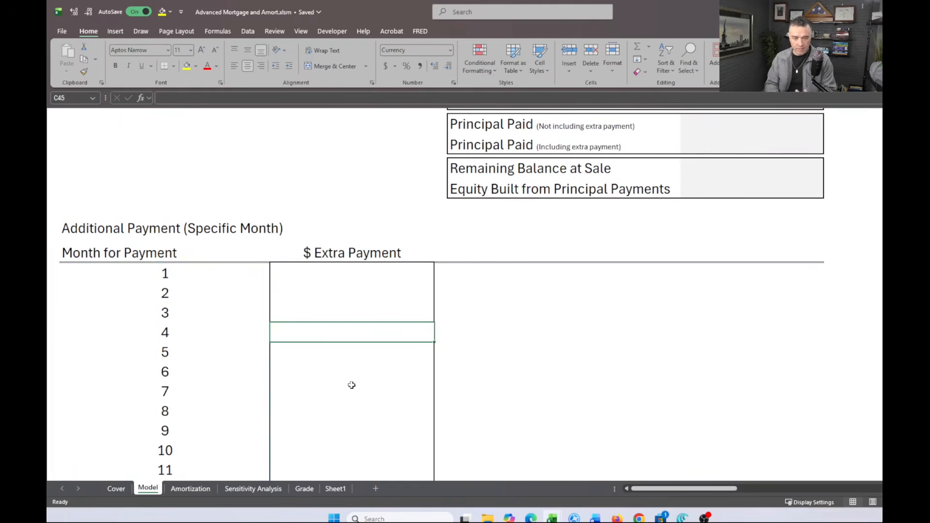
{"action": "type", "text": "300"}
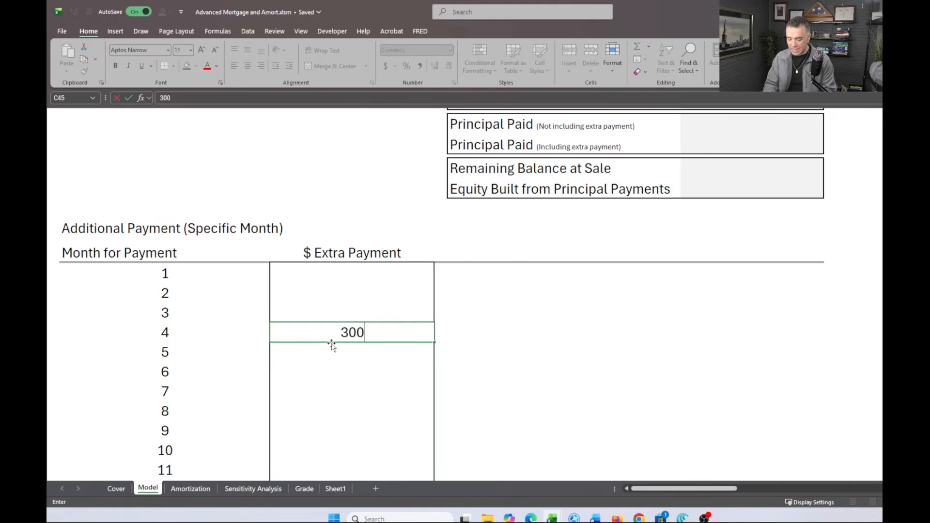
{"action": "key", "text": "Return"}
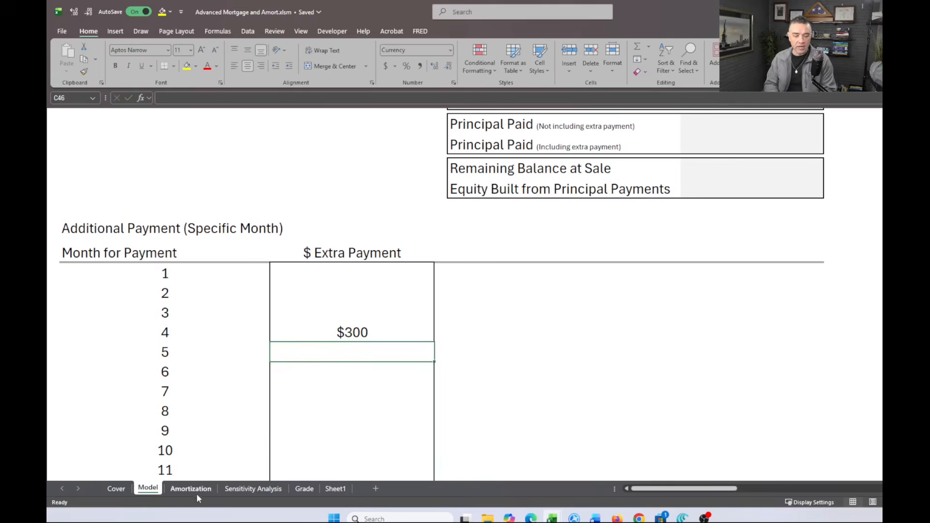
Examine the month 4 row of the Amortization schedule, checking its linked extra payment in I24 and the Ending Balance formula in H24
{"action": "left_click", "coordinate": [191, 489]}
{"action": "scroll", "coordinate": [446, 354], "scroll_direction": "up", "scroll_amount": 20}
{"action": "scroll", "coordinate": [446, 354], "scroll_direction": "up", "scroll_amount": 20}
{"action": "left_click_drag", "start_coordinate": [827, 325], "coordinate": [826, 325]}
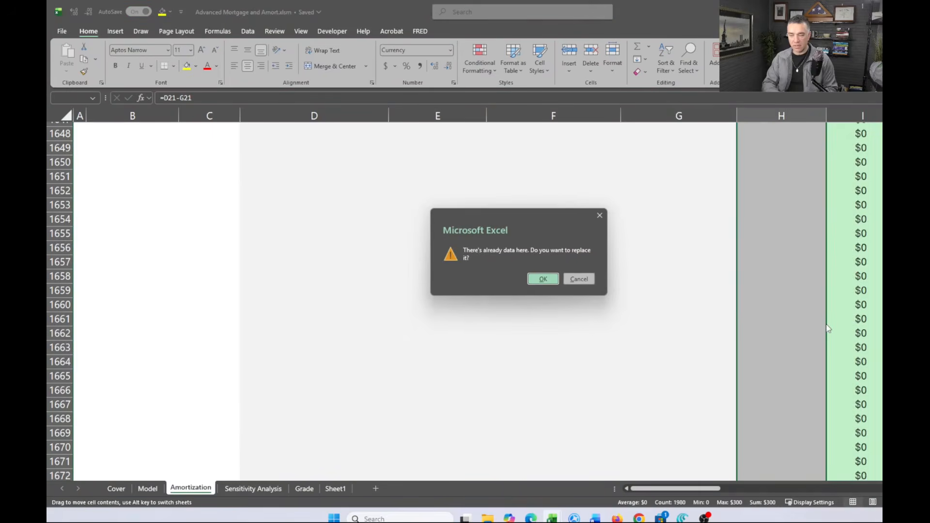
{"action": "left_click", "coordinate": [599, 217]}
{"action": "left_click", "coordinate": [592, 315]}
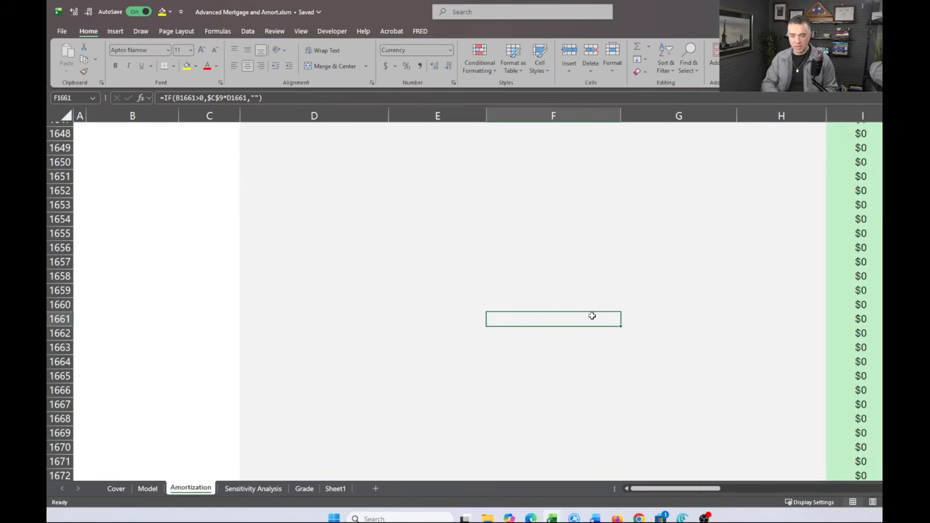
{"action": "key", "text": "ctrl+Up"}
{"action": "key", "text": "Up"}
{"action": "key", "text": "Up"}
{"action": "key", "text": "Up"}
{"action": "key", "text": "Up"}
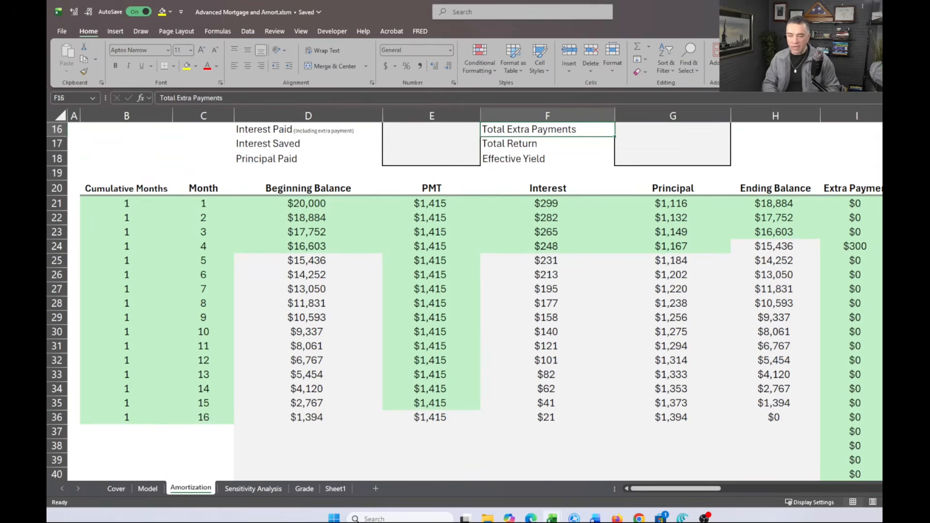
{"action": "left_click", "coordinate": [860, 246]}
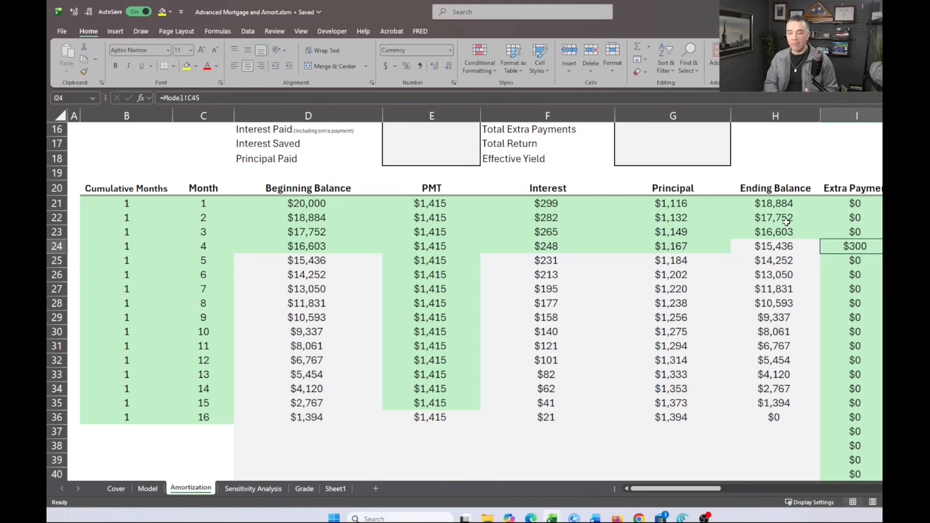
{"action": "left_click", "coordinate": [773, 246]}
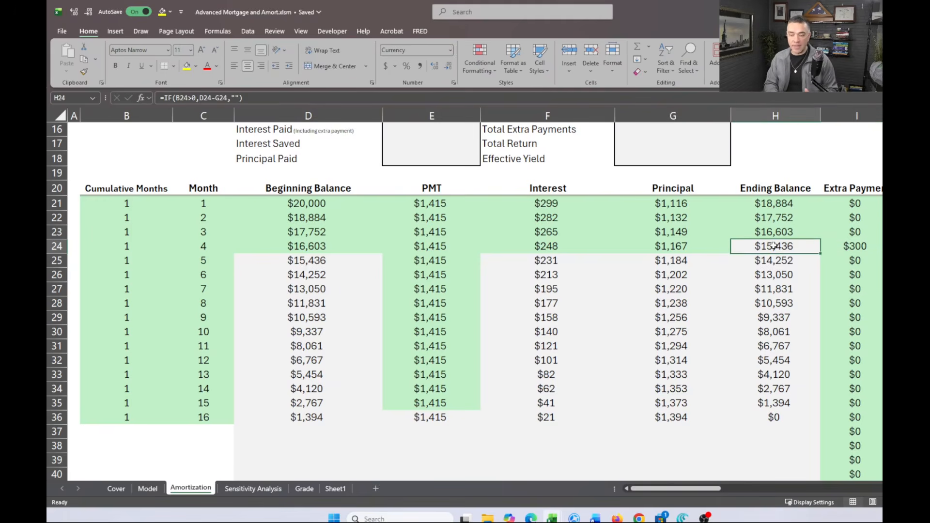
{"action": "scroll", "coordinate": [774, 246], "scroll_direction": "up", "scroll_amount": 3}
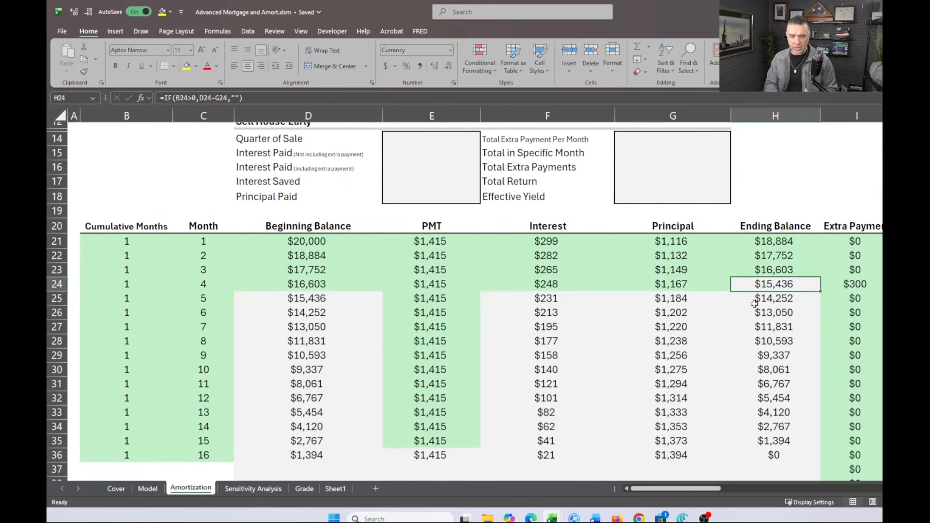
{"action": "scroll", "coordinate": [754, 304], "scroll_direction": "down", "scroll_amount": 2}
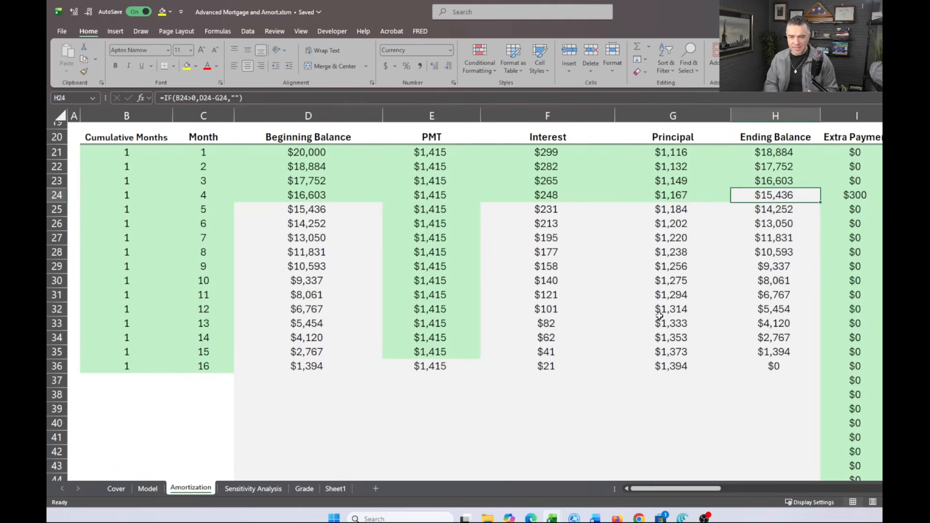
{"action": "scroll", "coordinate": [660, 316], "scroll_direction": "up", "scroll_amount": 2}
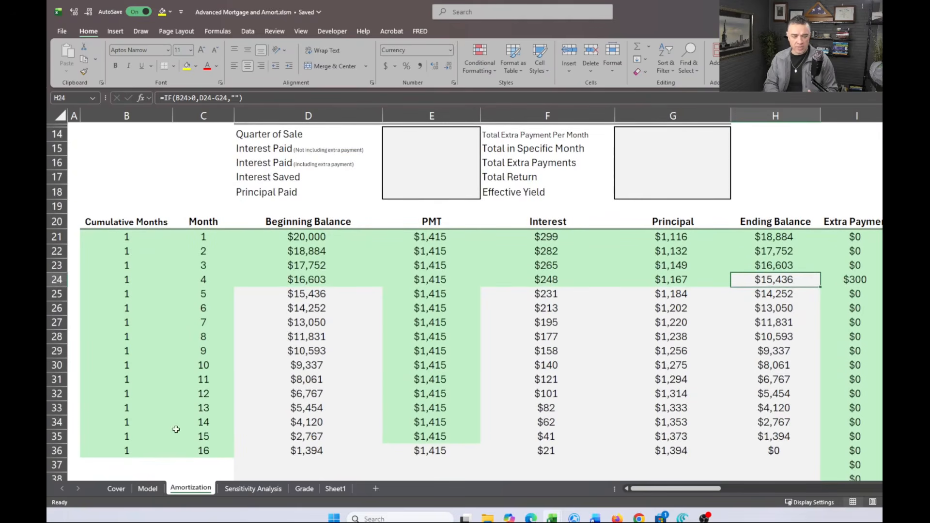
Link the Payment every month cell J21 to the Model sheet's Extra Payment Per Month input with =ExtraPaymentPer
{"action": "scroll", "coordinate": [672, 312], "scroll_direction": "right", "scroll_amount": 3}
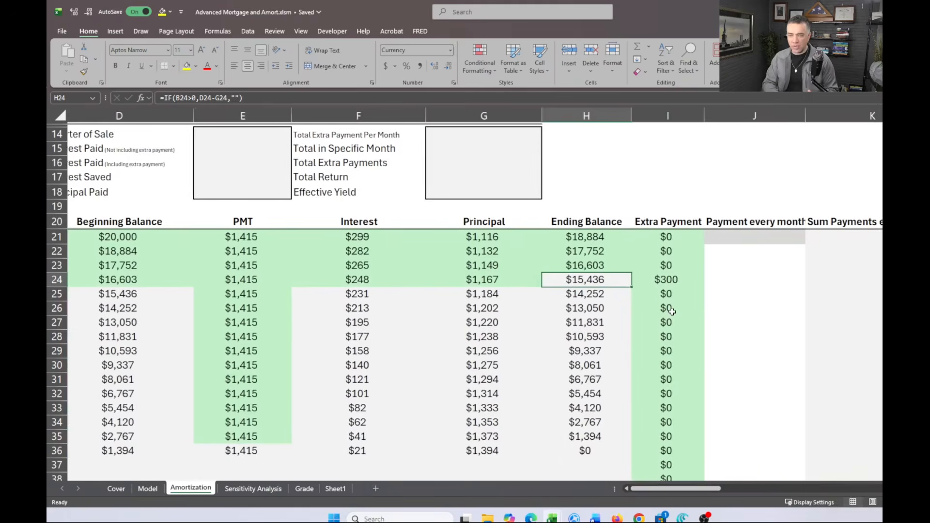
{"action": "left_click", "coordinate": [769, 237]}
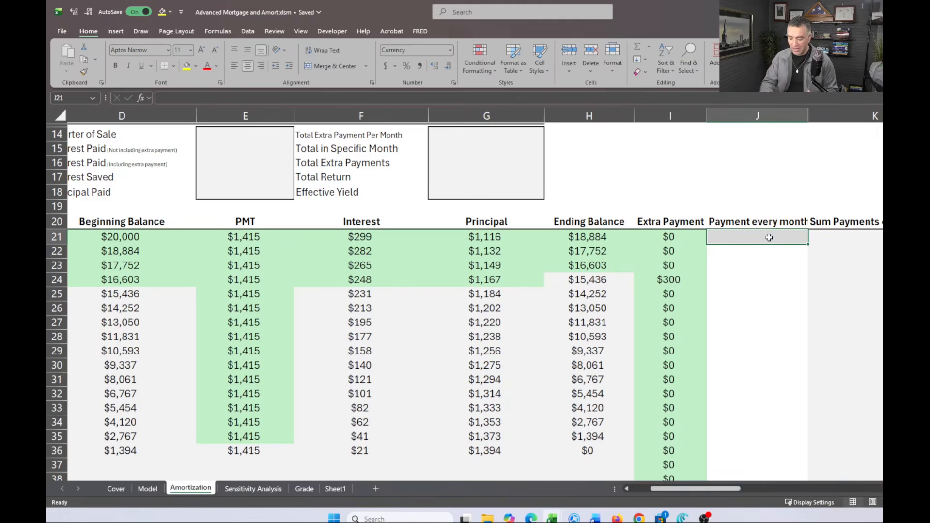
{"action": "type", "text": "="}
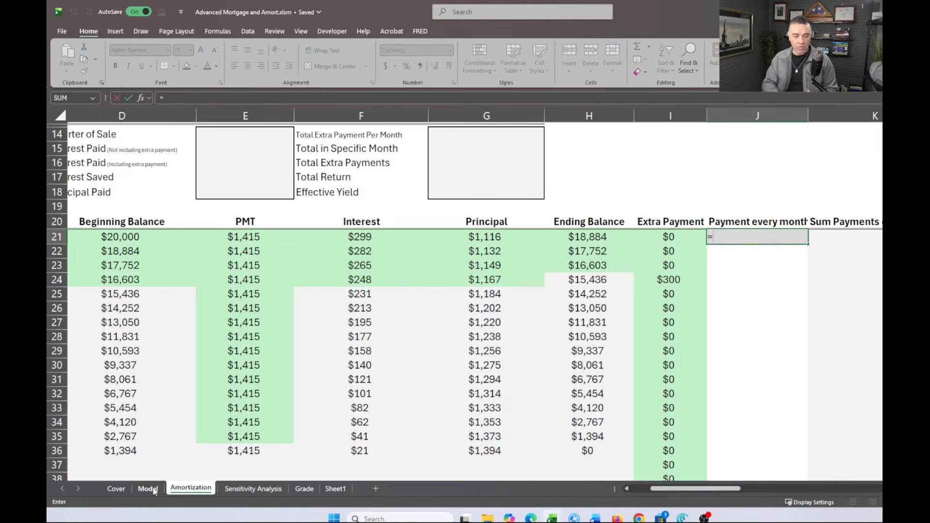
{"action": "left_click", "coordinate": [148, 489]}
{"action": "scroll", "coordinate": [314, 281], "scroll_direction": "up", "scroll_amount": 5}
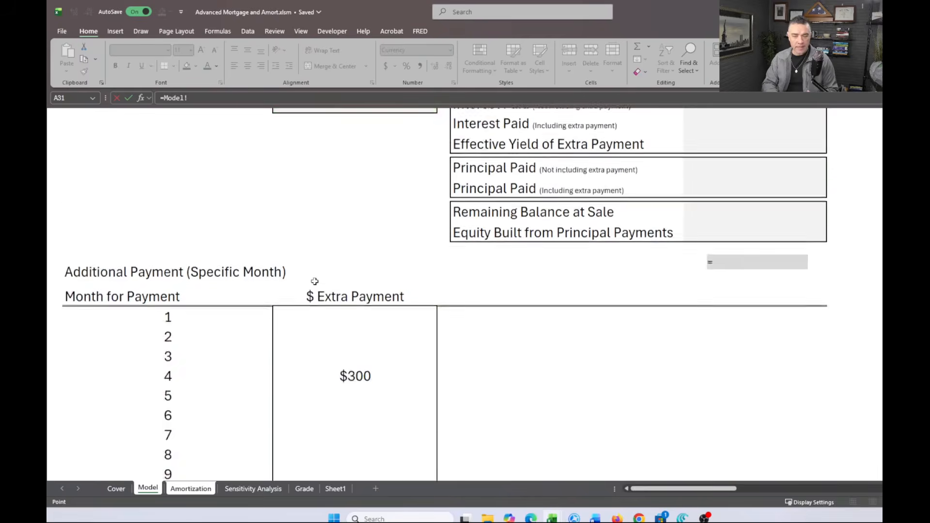
{"action": "scroll", "coordinate": [315, 281], "scroll_direction": "up", "scroll_amount": 1}
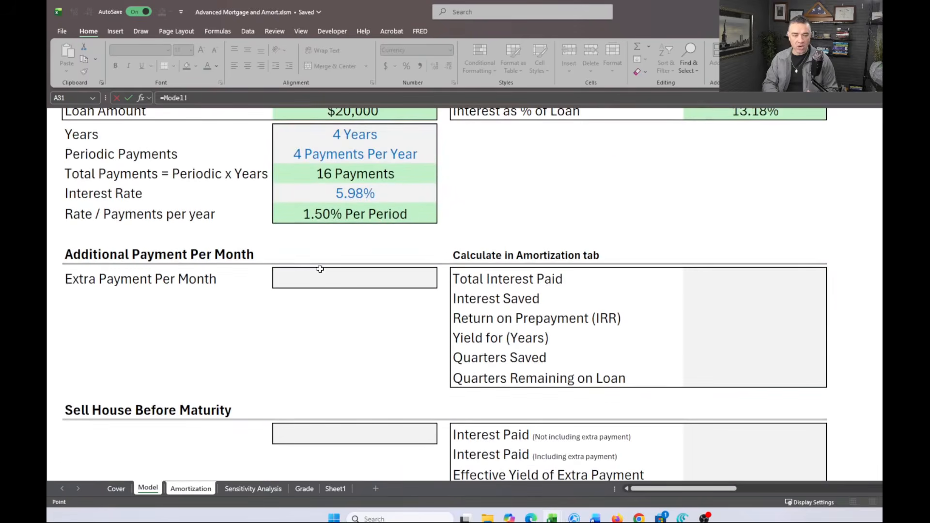
{"action": "left_click", "coordinate": [320, 276]}
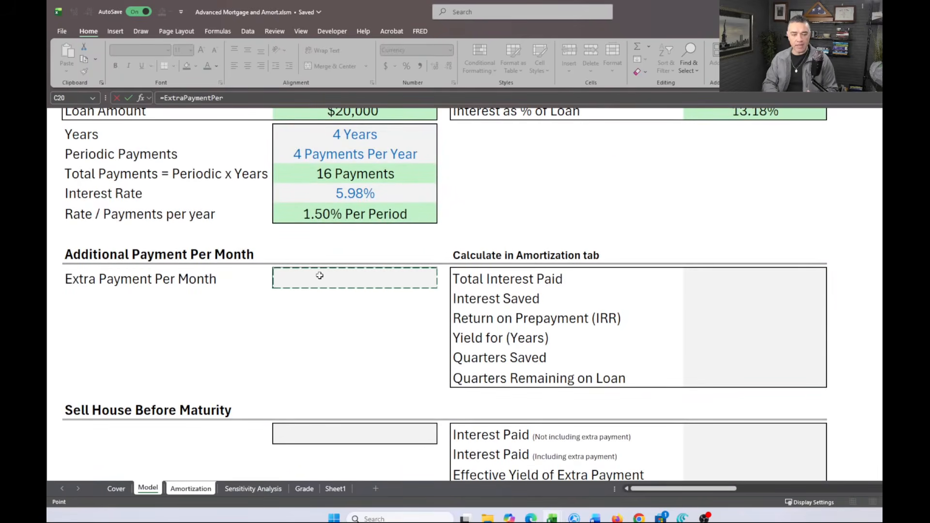
{"action": "key", "text": "Return"}
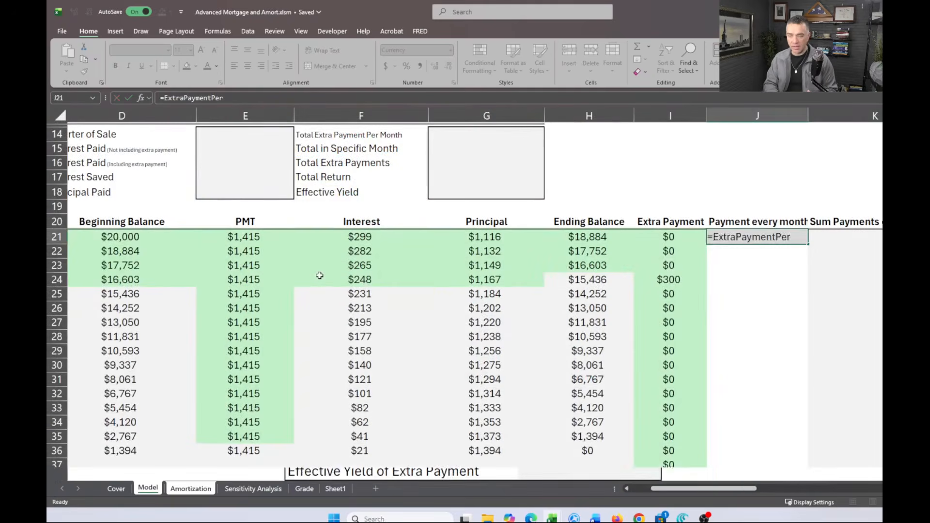
Set Extra Payment Per Month on the Model sheet to $100
{"action": "left_click", "coordinate": [150, 489]}
{"action": "left_click", "coordinate": [318, 273]}
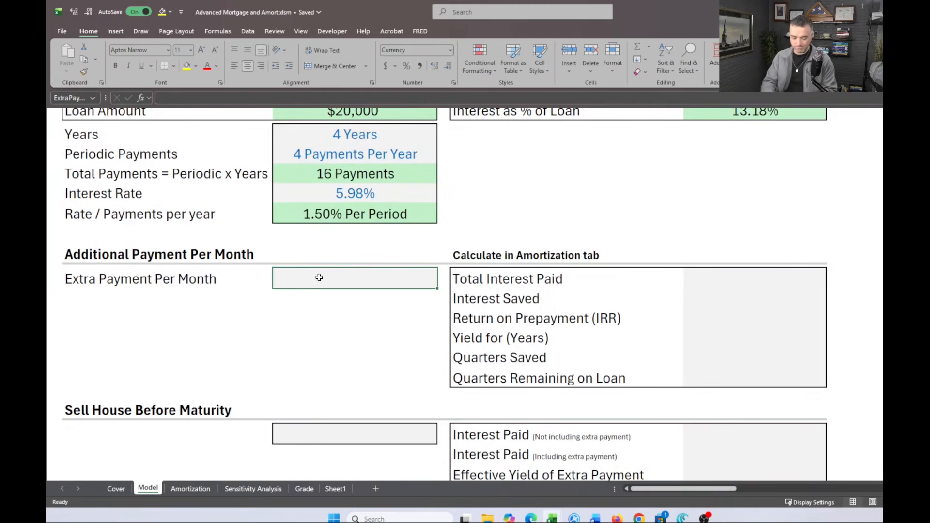
{"action": "type", "text": "100"}
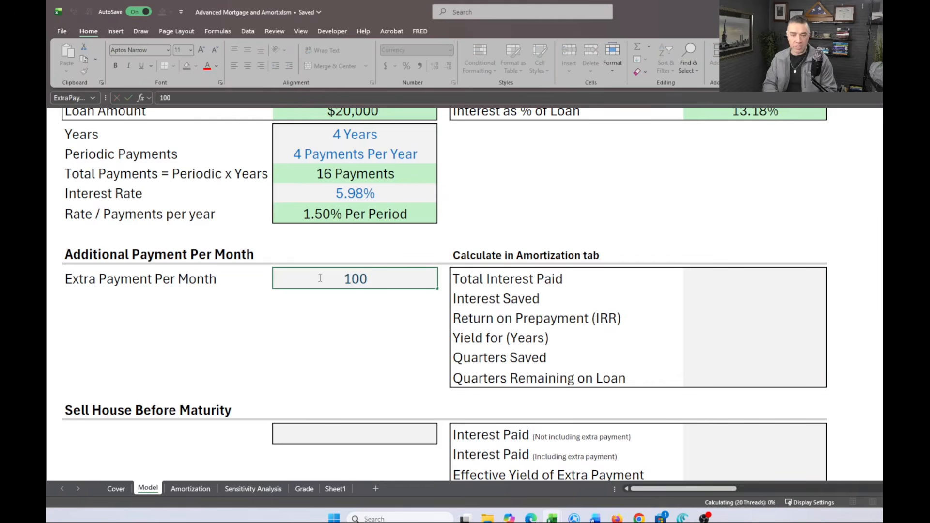
{"action": "key", "text": "Return"}
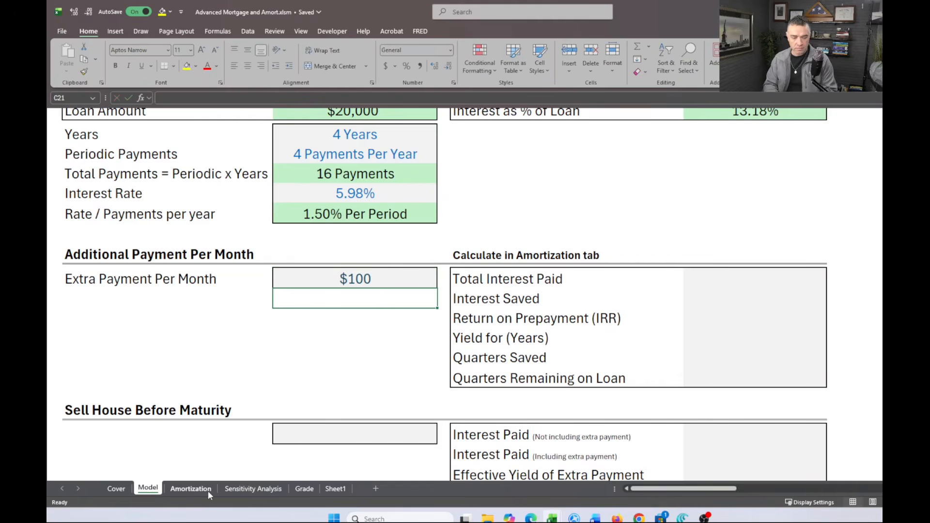
Extend the first Ending Balance formula, H21 on the Amortization sheet, to subtract both extra payments: =D21-G21-I21-$J$21
{"action": "left_click", "coordinate": [208, 490]}
{"action": "scroll", "coordinate": [642, 260], "scroll_direction": "left", "scroll_amount": 4}
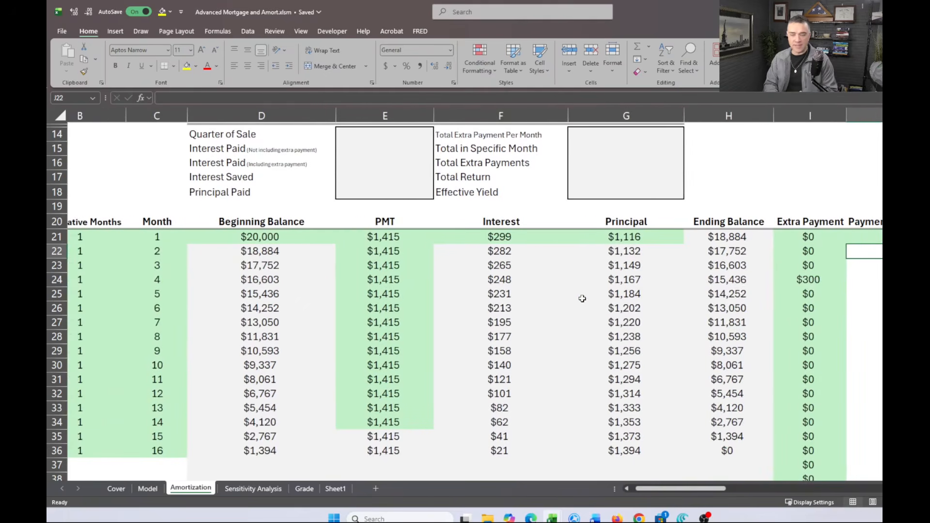
{"action": "scroll", "coordinate": [581, 298], "scroll_direction": "up", "scroll_amount": 5}
{"action": "scroll", "coordinate": [582, 298], "scroll_direction": "down", "scroll_amount": 3}
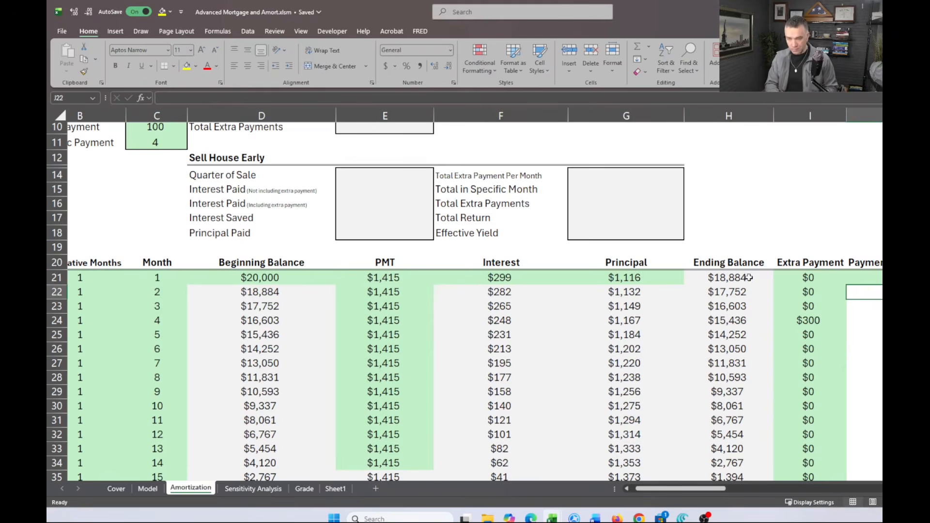
{"action": "left_click", "coordinate": [728, 278]}
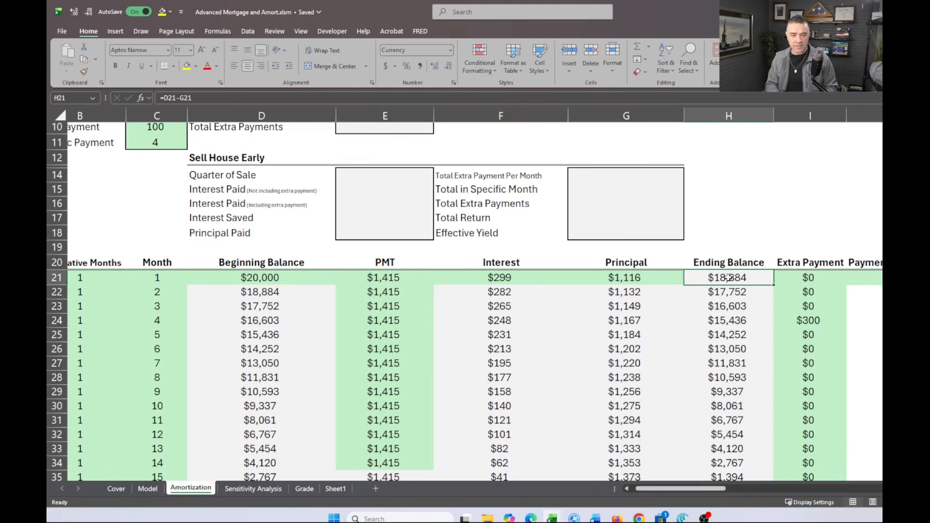
{"action": "left_click", "coordinate": [309, 96]}
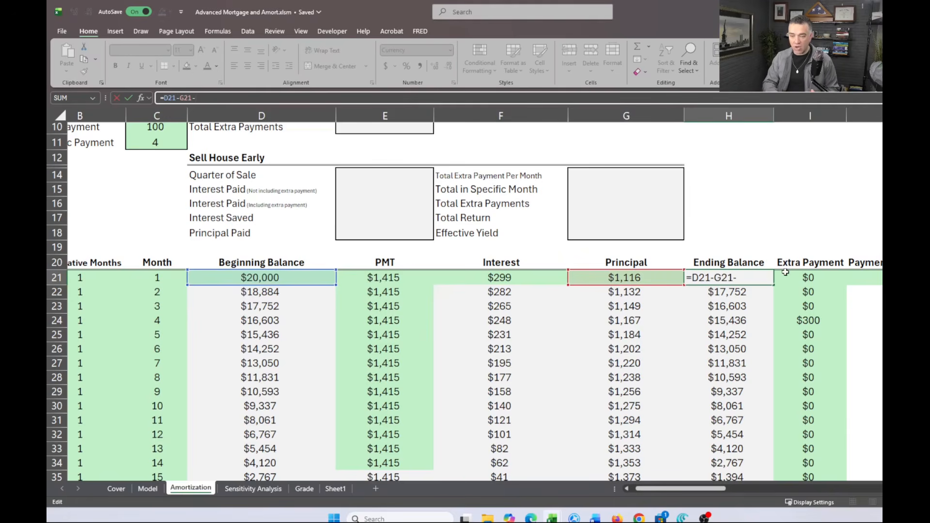
{"action": "type", "text": "-"}
{"action": "left_click", "coordinate": [807, 277]}
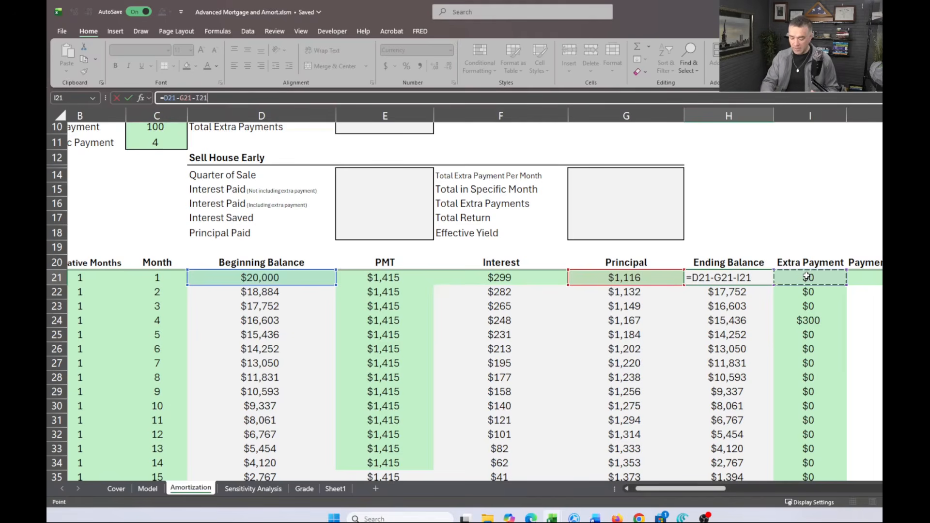
{"action": "type", "text": "-"}
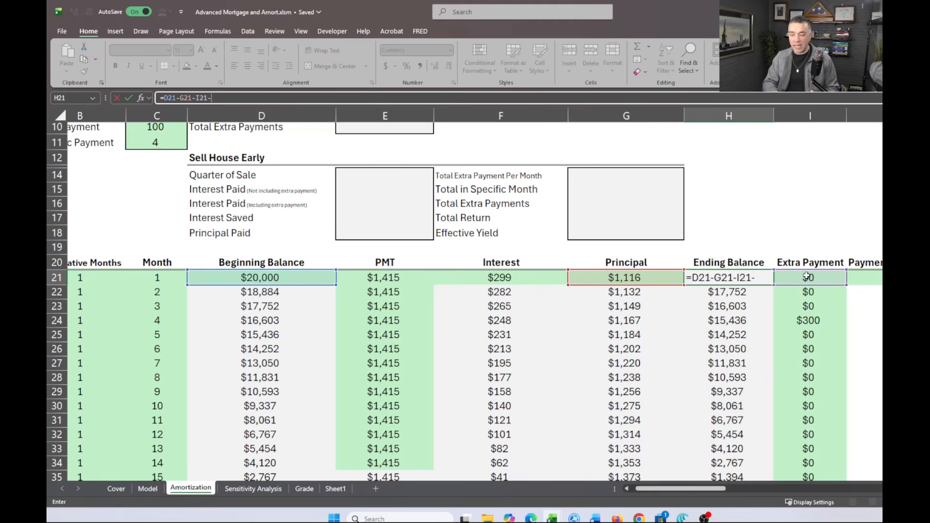
{"action": "left_click", "coordinate": [867, 277]}
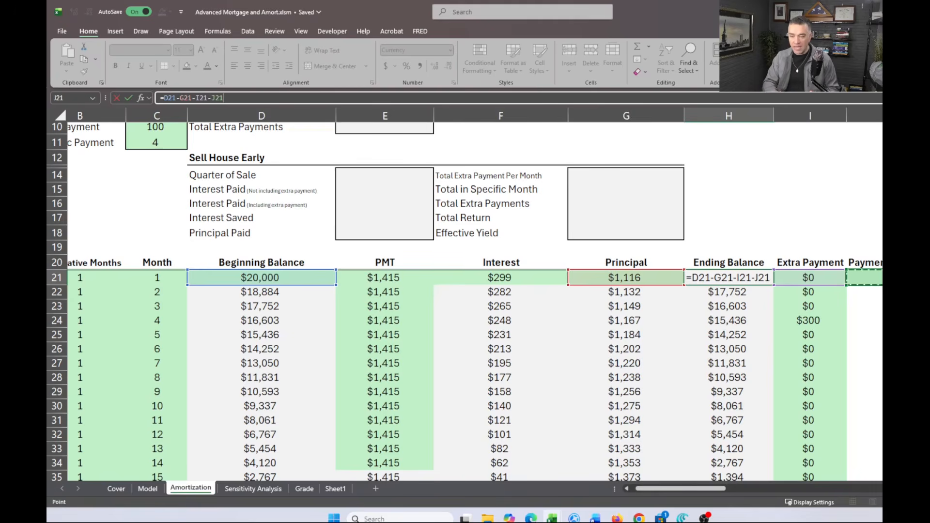
{"action": "left_click", "coordinate": [770, 278]}
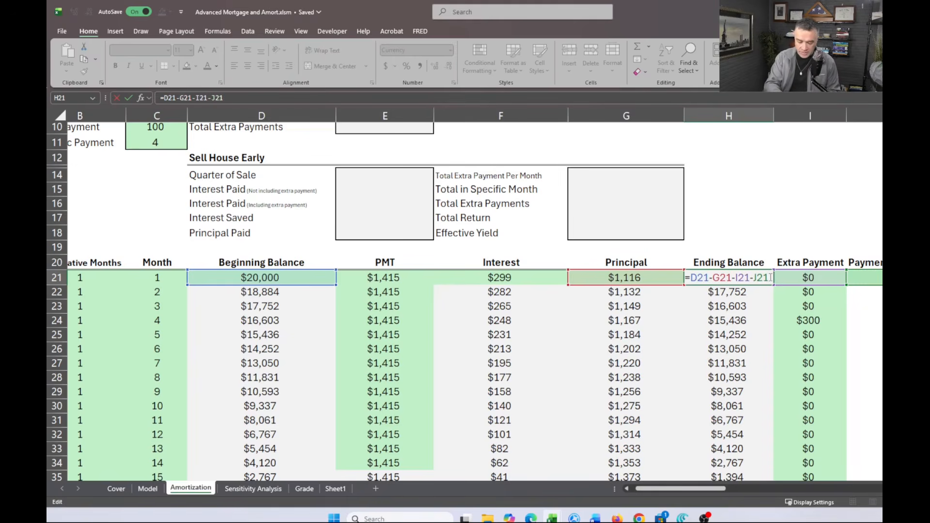
{"action": "key", "text": "F4"}
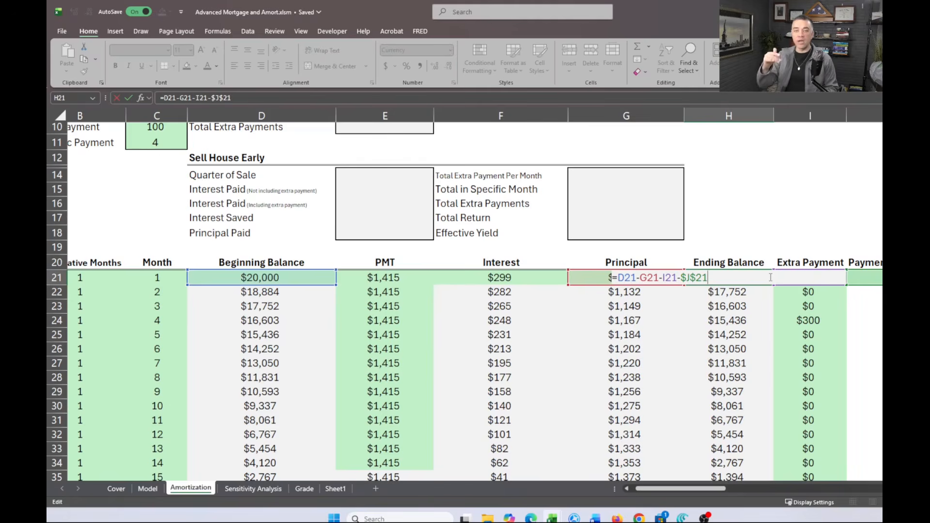
{"action": "key", "text": "Return"}
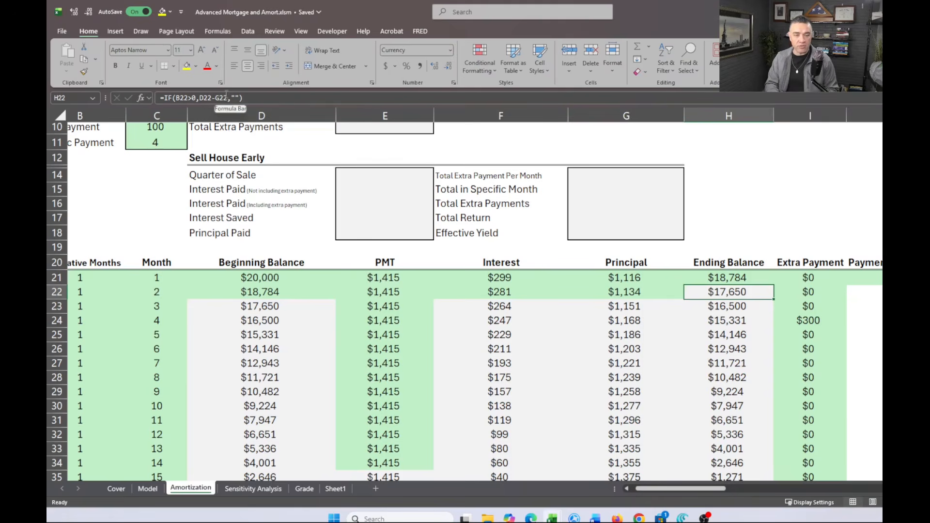
Extend the month 2 Ending Balance formula in H22 to subtract both extra payments: =IF(B22>0,D22-G22-I22-$J$21,"")
{"action": "left_click", "coordinate": [227, 98]}
{"action": "type", "text": "-"}
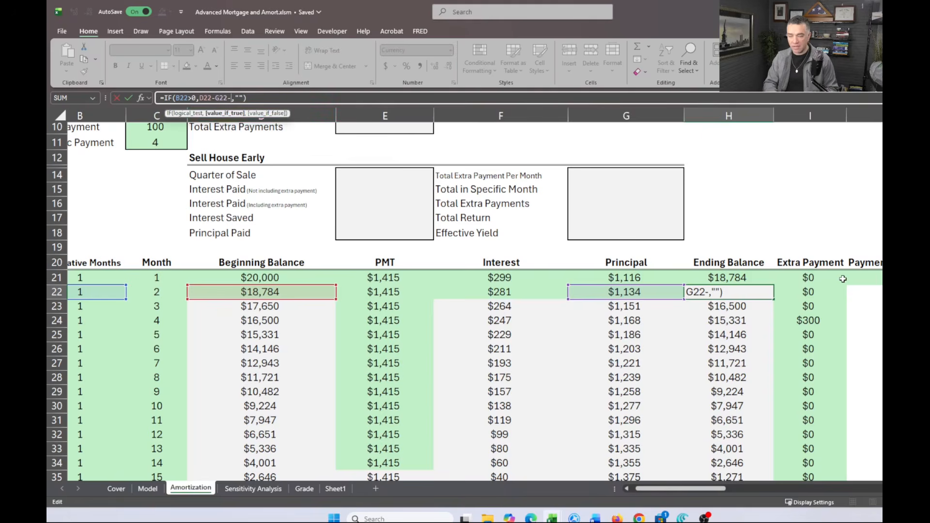
{"action": "left_click", "coordinate": [803, 291]}
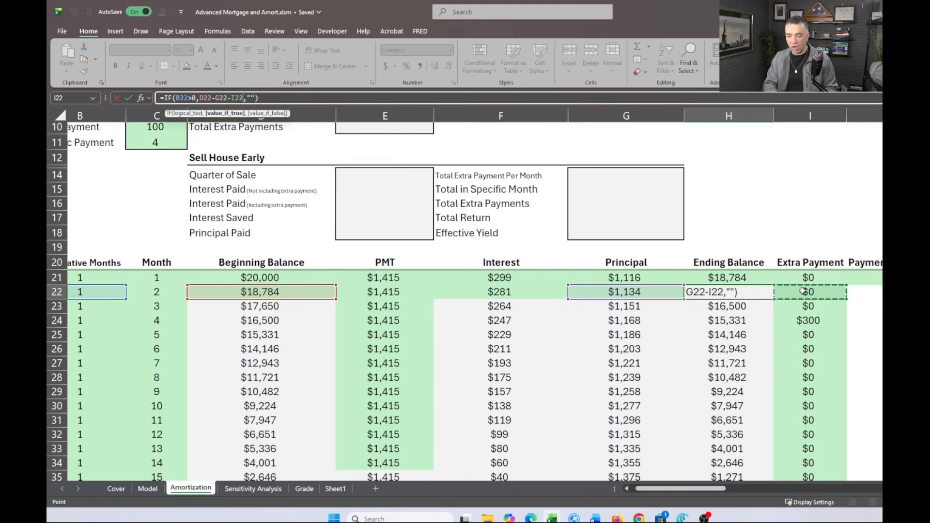
{"action": "type", "text": "-"}
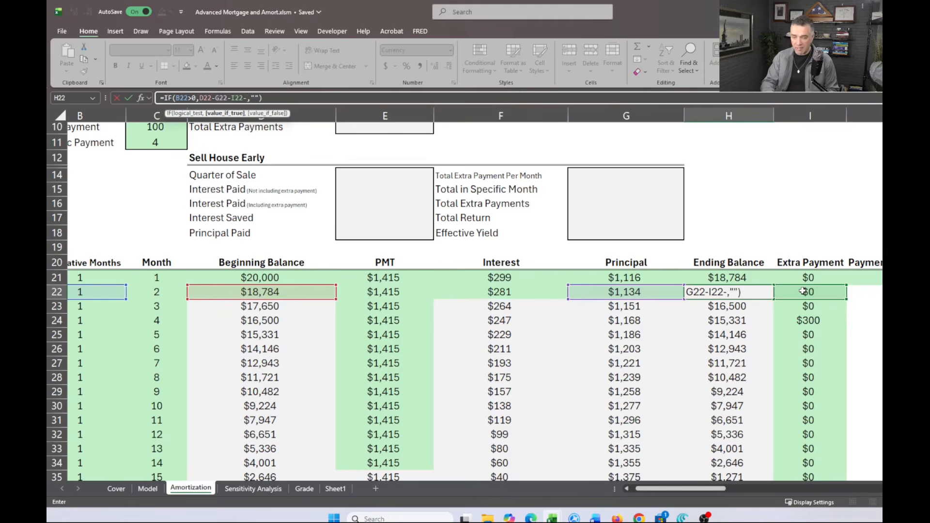
{"action": "left_click", "coordinate": [877, 277]}
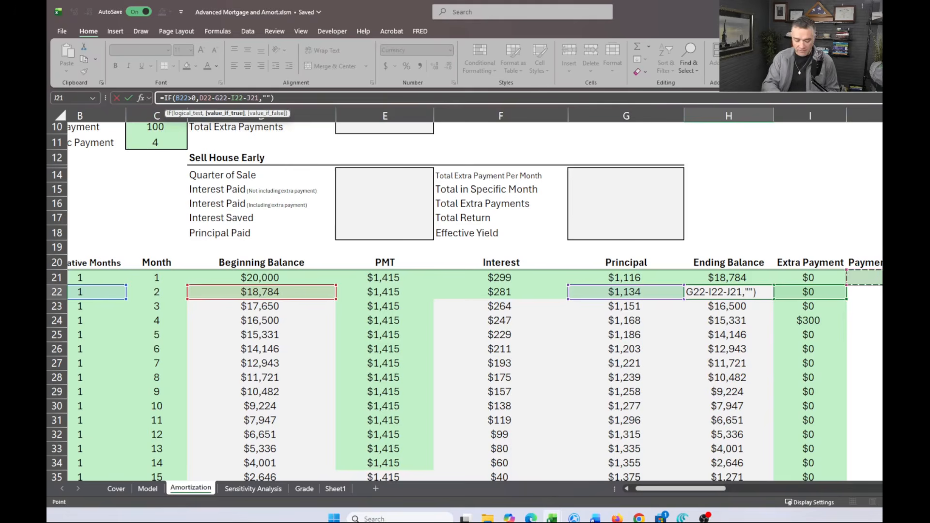
{"action": "key", "text": "F4"}
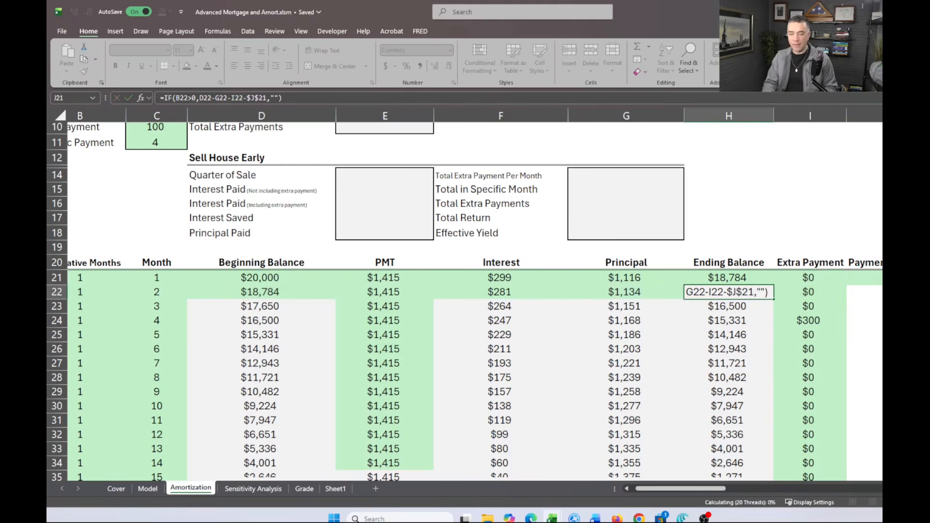
{"action": "key", "text": "ctrl+Return"}
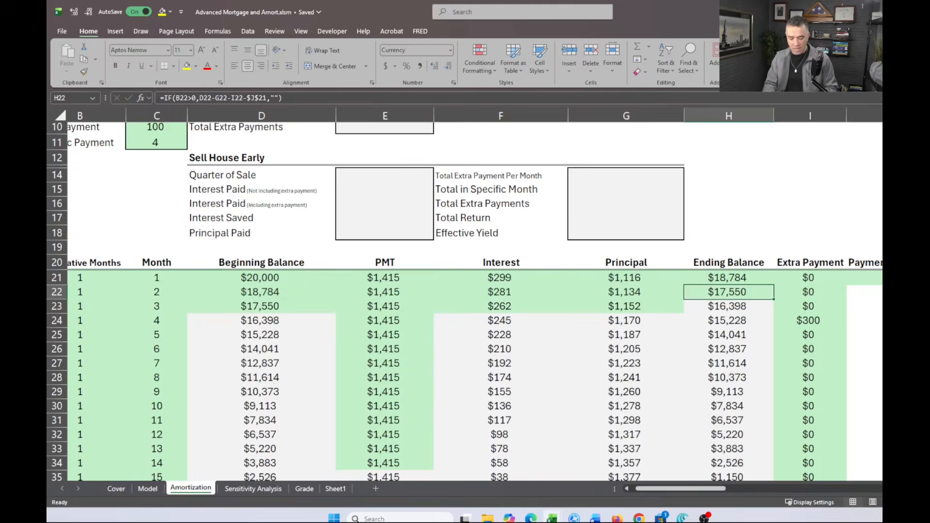
Fill the H22 formula down the Ending Balance column through row 2000 and return to the start of the schedule
{"action": "key", "text": "ctrl+shift+Down"}
{"action": "key", "text": "ctrl+d"}
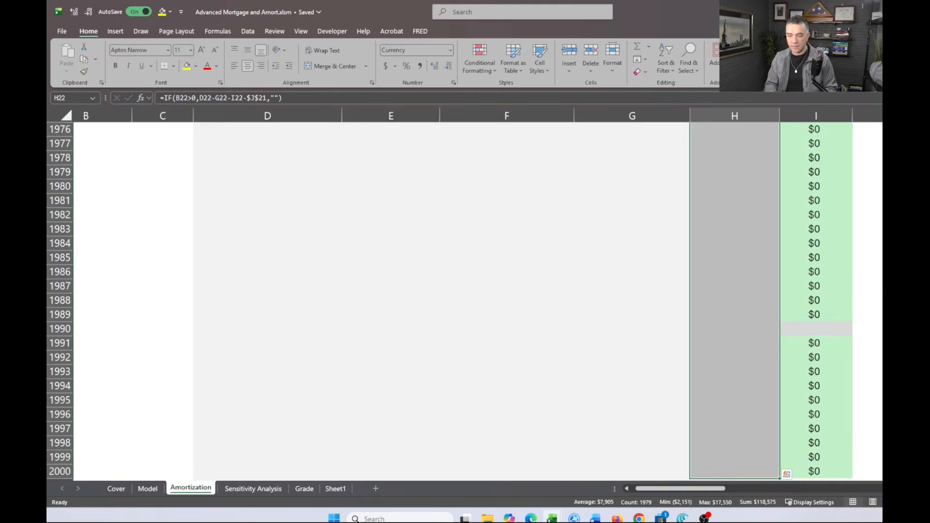
{"action": "left_click", "coordinate": [747, 297]}
{"action": "key", "text": "ctrl+Up"}
{"action": "key", "text": "ctrl+Up"}
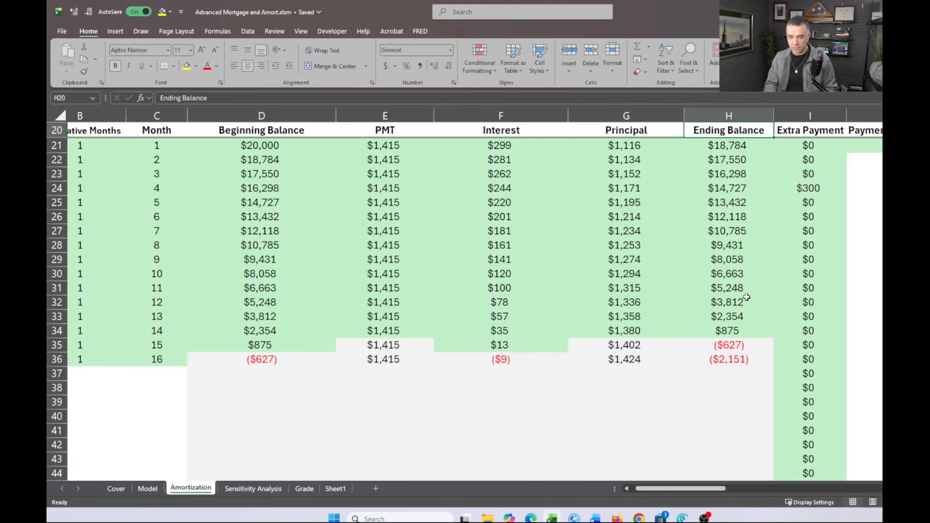
{"action": "key", "text": "Up"}
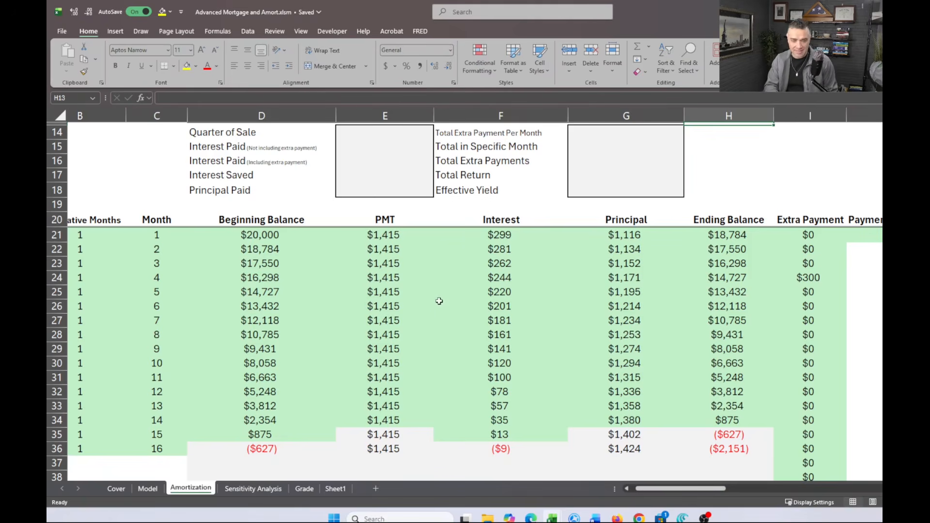
Compare the PMT and Ending Balance columns across all 16 months and check the payment formula in E22
{"action": "scroll", "coordinate": [371, 396], "scroll_direction": "down", "scroll_amount": 1}
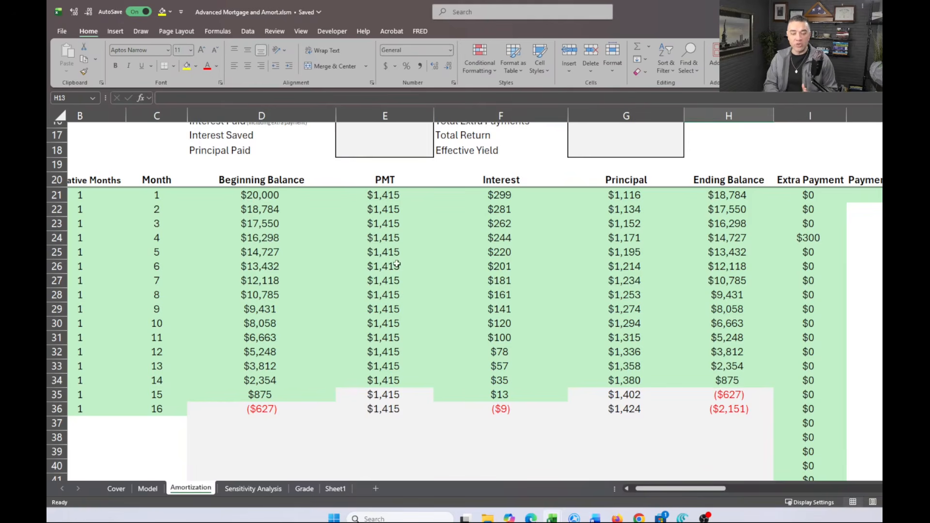
{"action": "left_click_drag", "start_coordinate": [383, 178], "coordinate": [390, 410]}
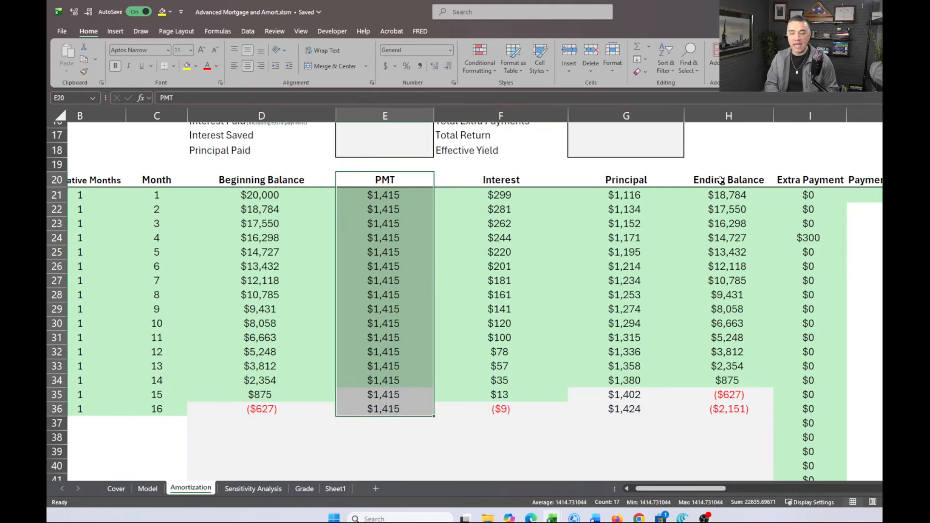
{"action": "left_click_drag", "start_coordinate": [720, 180], "coordinate": [719, 418]}
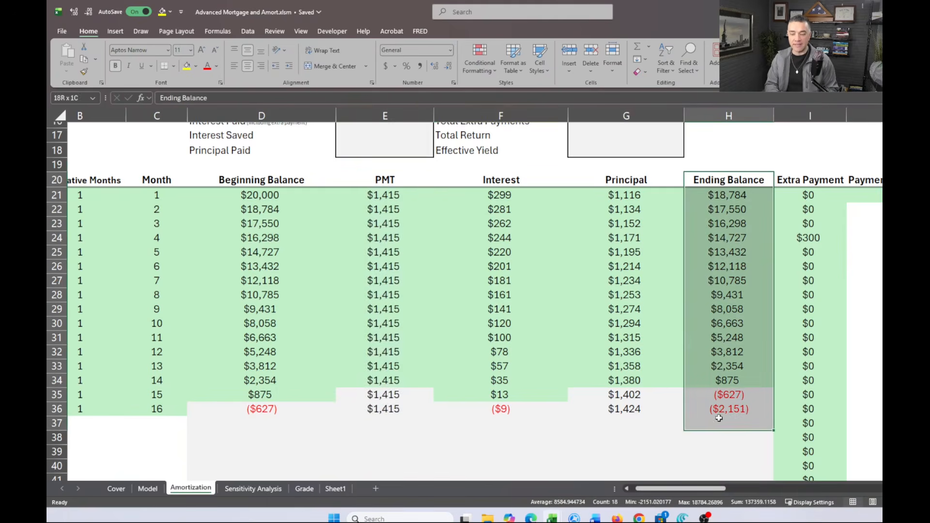
{"action": "left_click", "coordinate": [379, 215]}
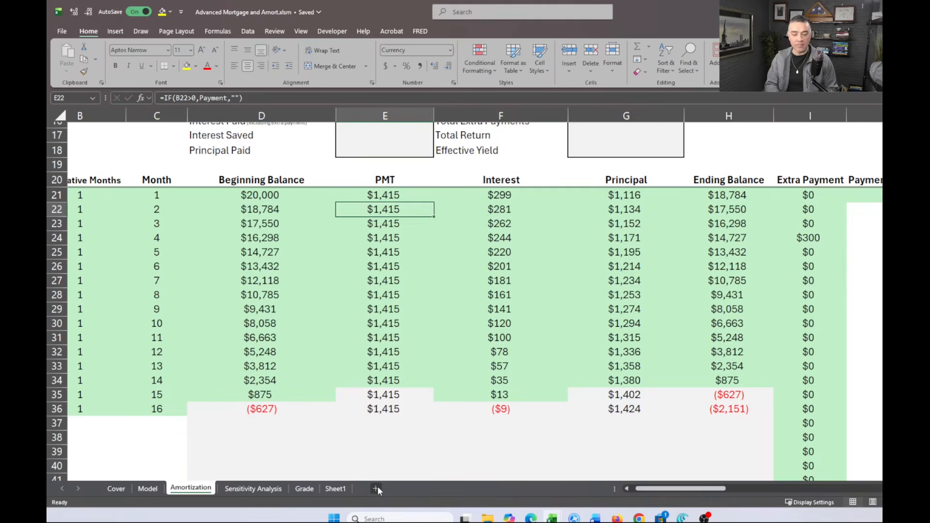
Add a new worksheet and enter the label PMT in cell G14
{"action": "left_click", "coordinate": [377, 488]}
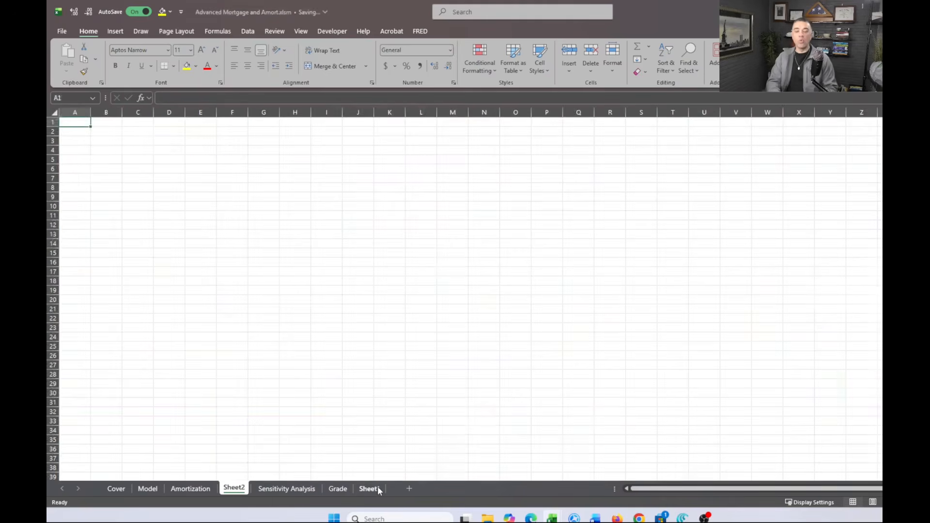
{"action": "scroll", "coordinate": [253, 275], "scroll_direction": "up", "scroll_amount": 8, "text": "ctrl"}
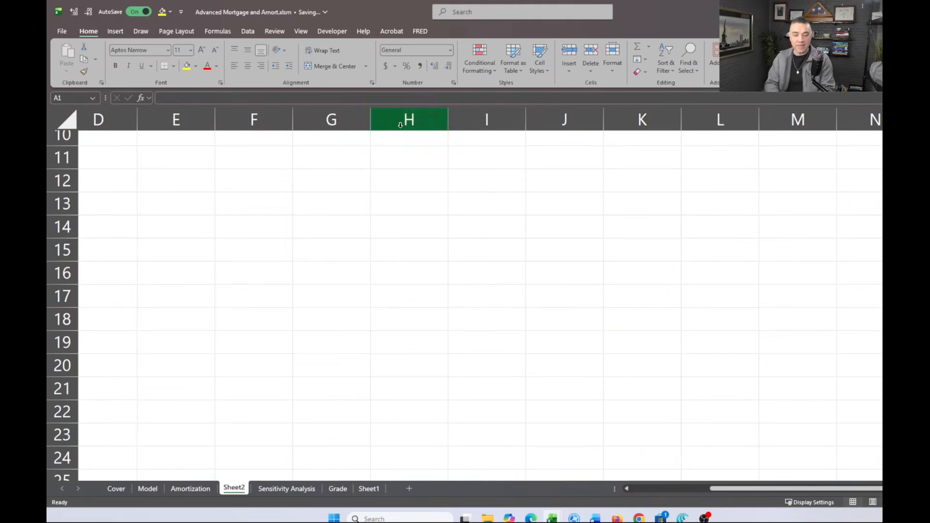
{"action": "left_click", "coordinate": [329, 229]}
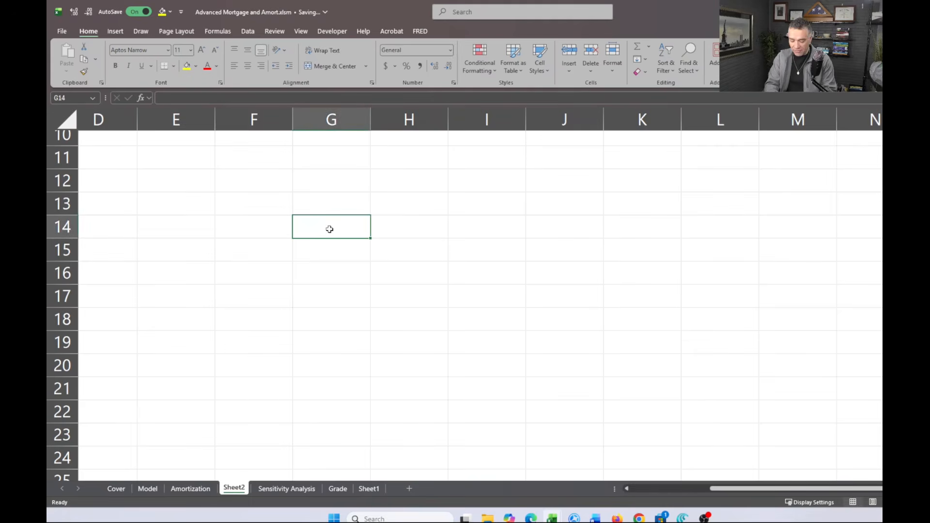
{"action": "type", "text": "PMT"}
{"action": "key", "text": "Return"}
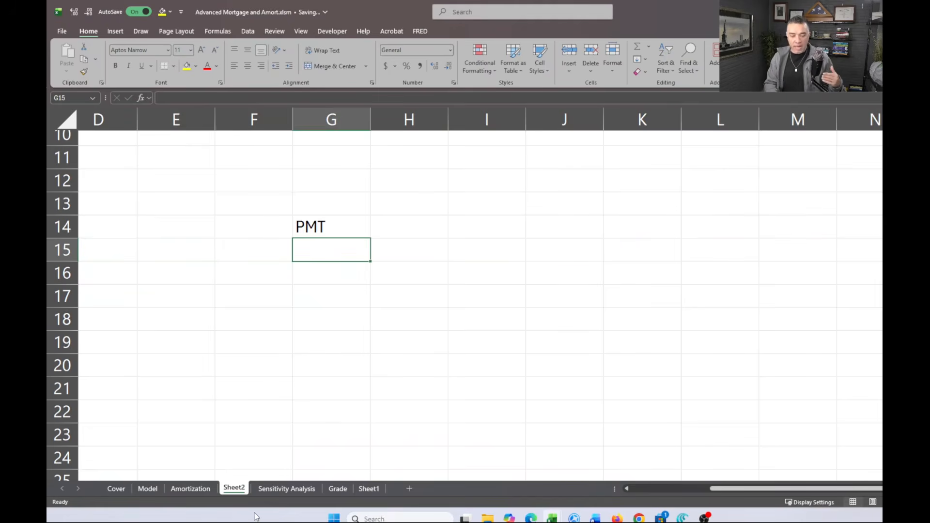
Return to the Amortization sheet and inspect the month 15 payment in E35 and the schedule's final rows
{"action": "left_click", "coordinate": [190, 488]}
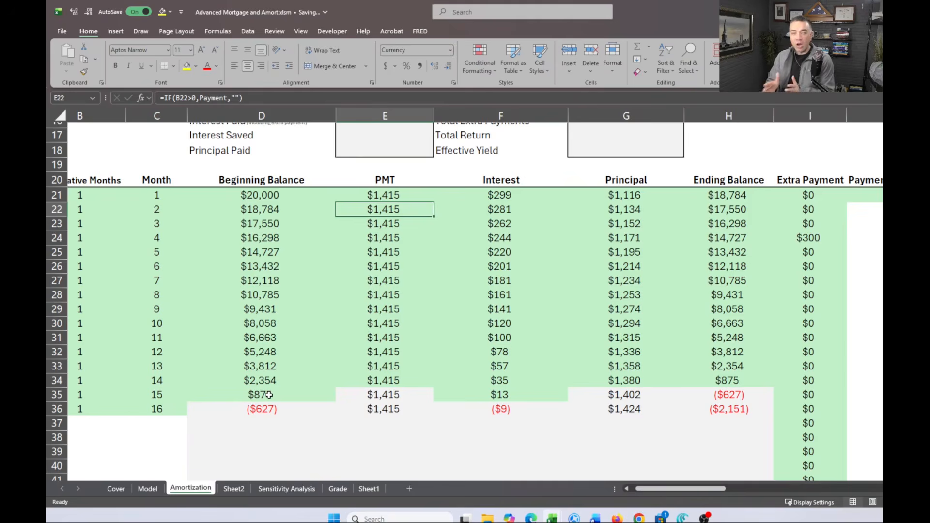
{"action": "left_click", "coordinate": [376, 396]}
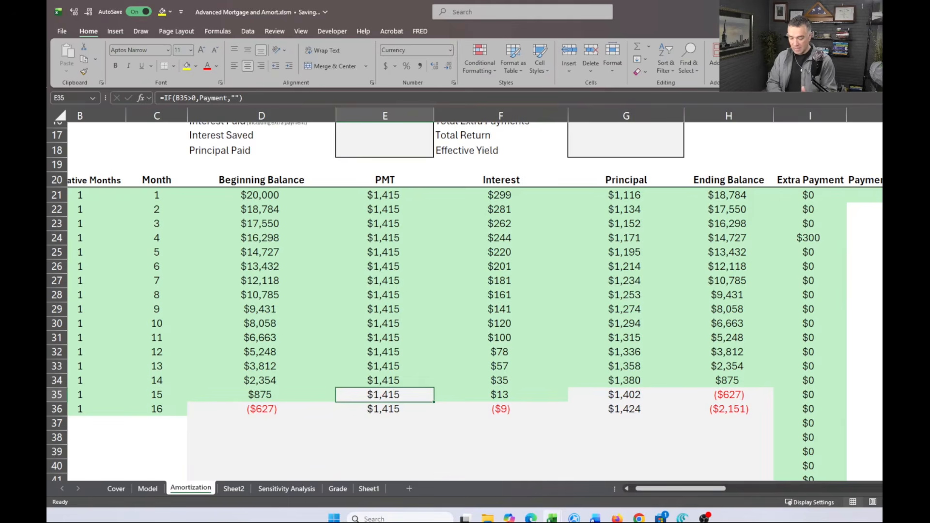
{"action": "key", "text": "super+d"}
{"action": "key", "text": "super+d"}
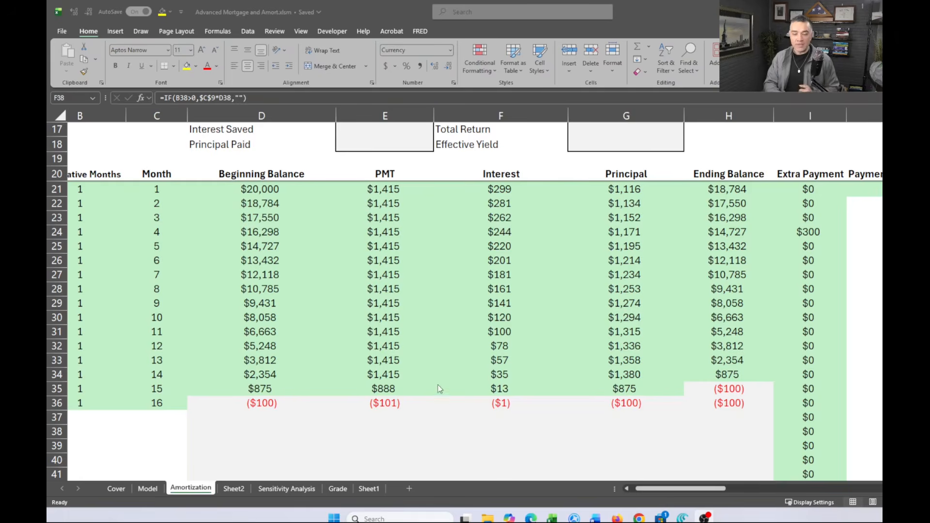
{"action": "scroll", "coordinate": [557, 383], "scroll_direction": "down", "scroll_amount": 1}
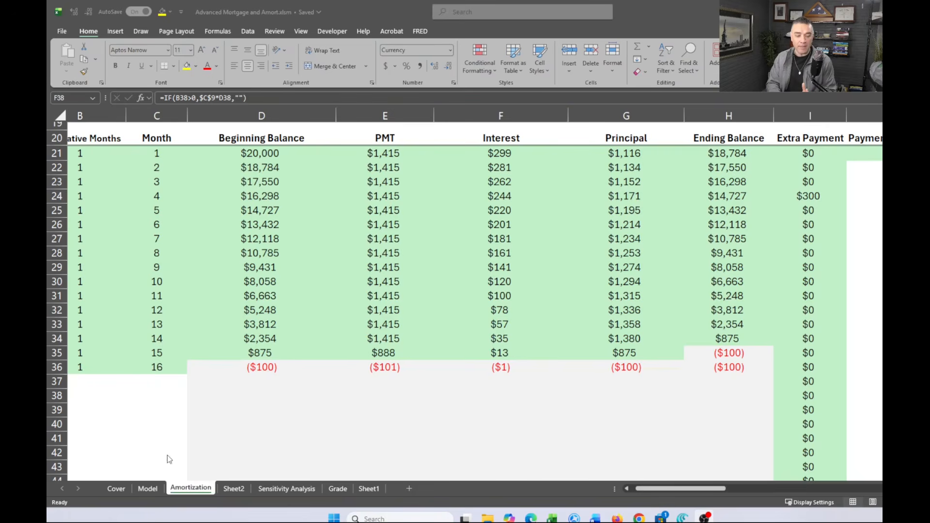
Set Extra Payment Per Month on the Model sheet to $400 and return to the Amortization schedule
{"action": "left_click", "coordinate": [148, 489]}
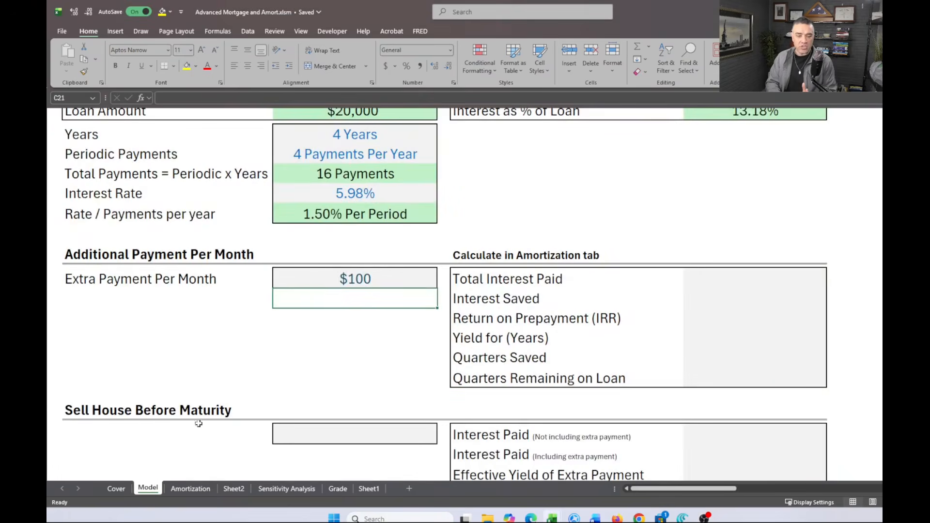
{"action": "left_click", "coordinate": [342, 279]}
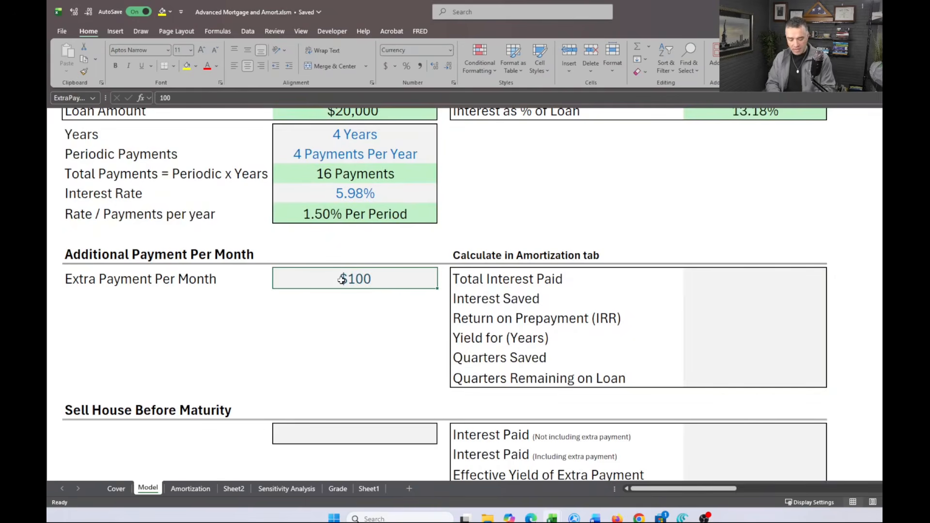
{"action": "type", "text": "400"}
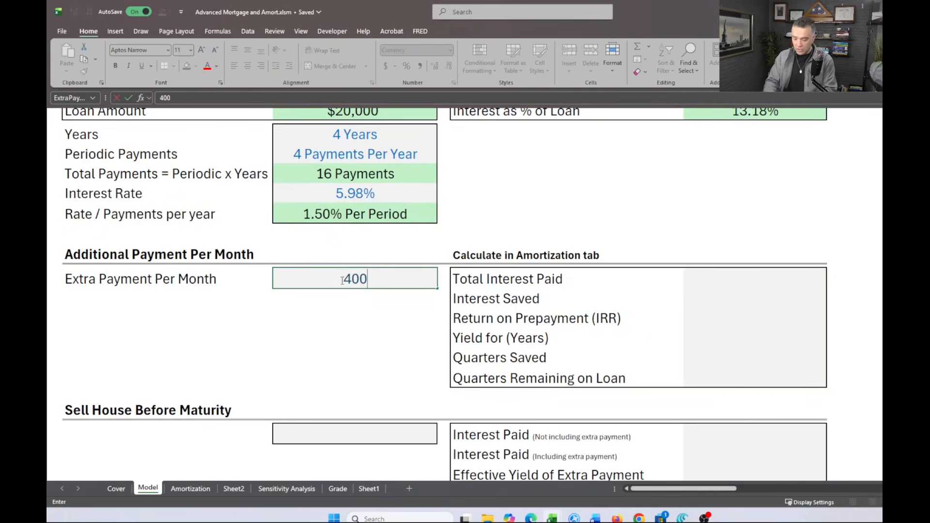
{"action": "key", "text": "Return"}
{"action": "left_click", "coordinate": [190, 489]}
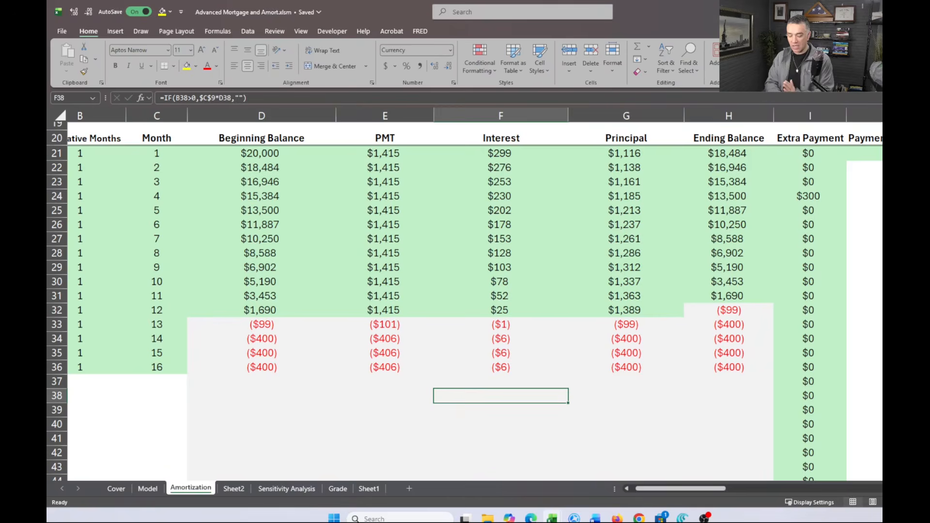
{"action": "key", "text": "alt+Tab"}
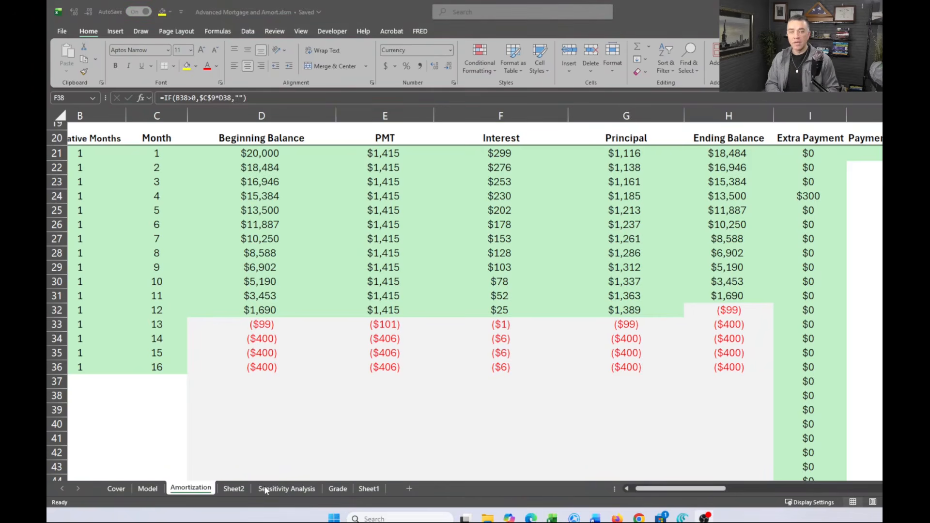
{"action": "key", "text": "alt+Tab"}
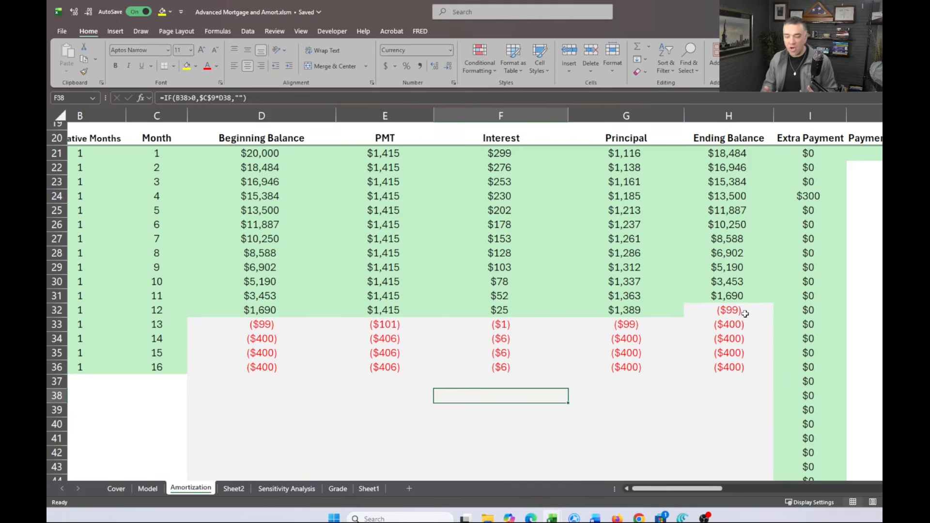
Wrap the monthly extra payment $J$21 in a MIN function within the Ending Balance formula in H22 and review the schedule
{"action": "left_click", "coordinate": [721, 168]}
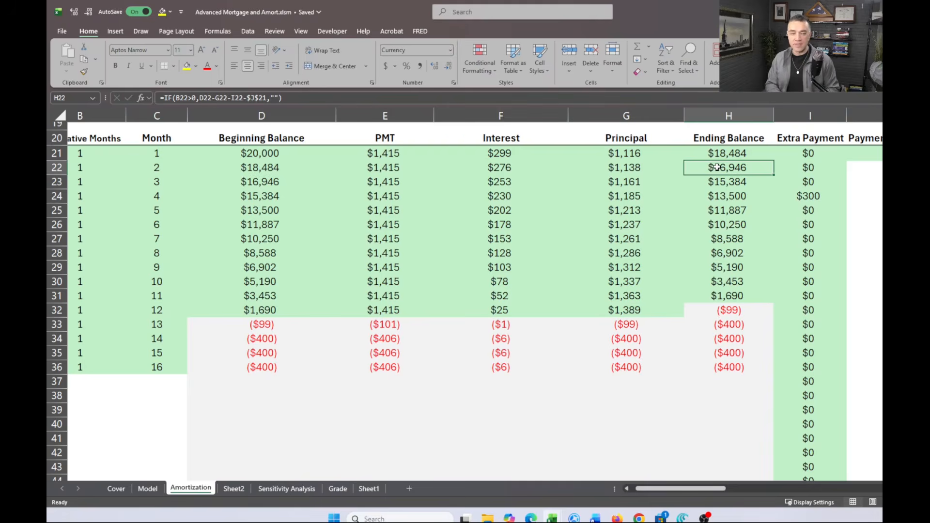
{"action": "double_click", "coordinate": [718, 167]}
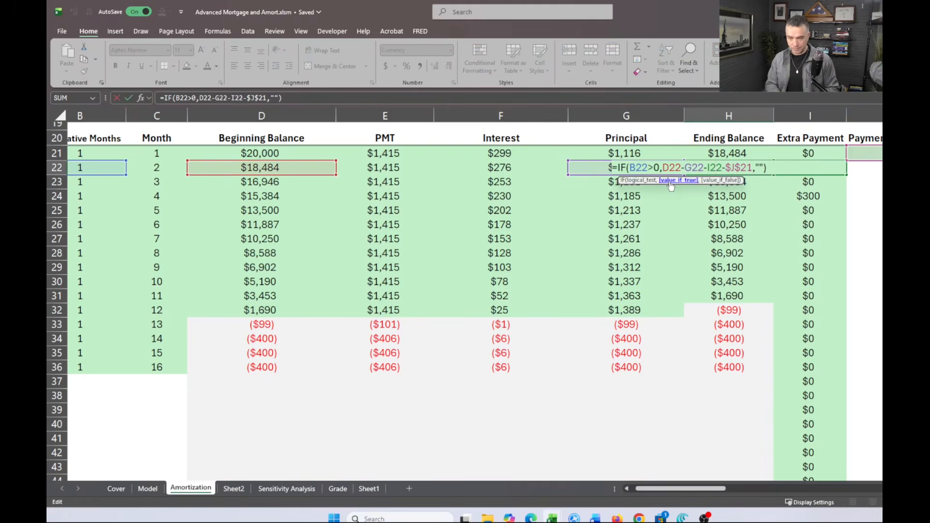
{"action": "left_click", "coordinate": [628, 167]}
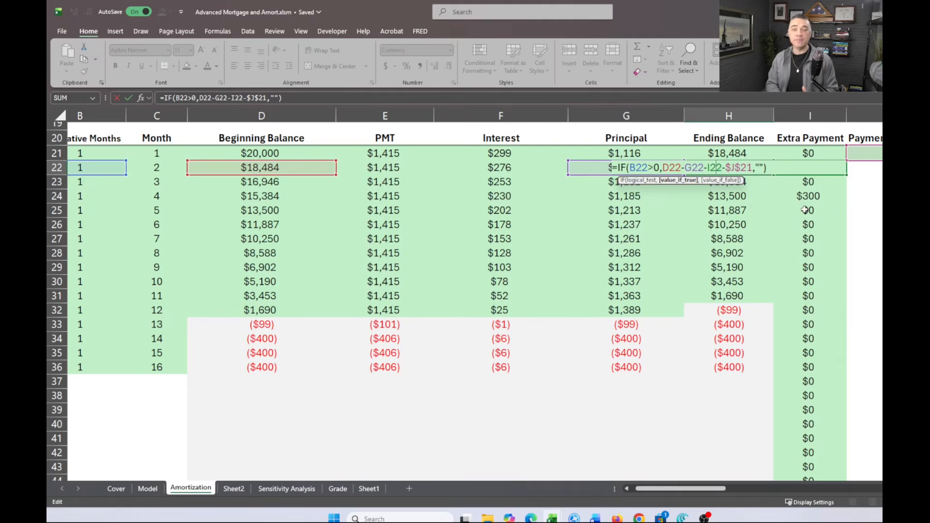
{"action": "left_click", "coordinate": [726, 168]}
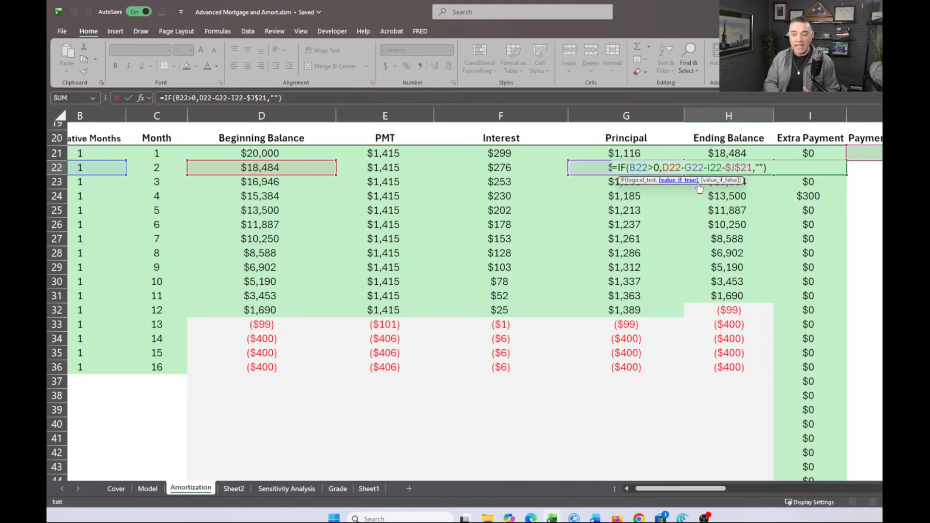
{"action": "left_click", "coordinate": [723, 167]}
{"action": "type", "text": "MIN("}
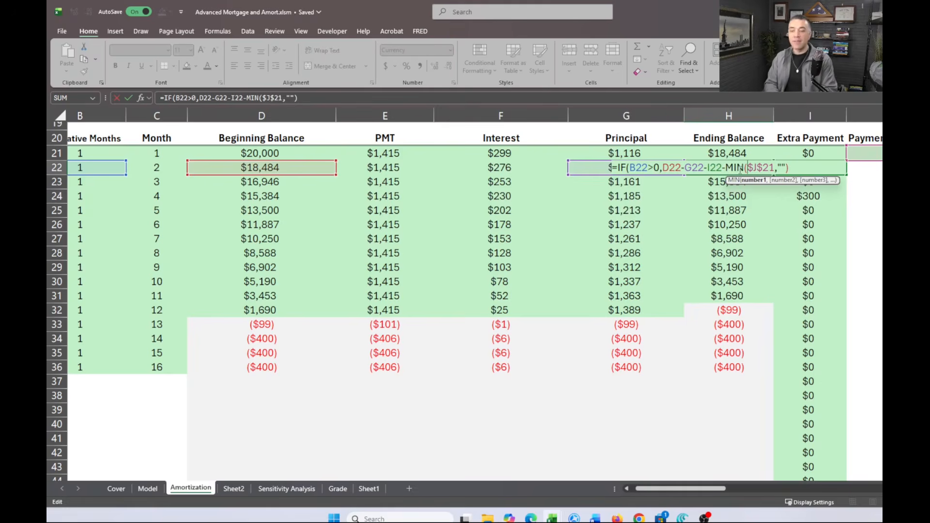
{"action": "left_click", "coordinate": [777, 168]}
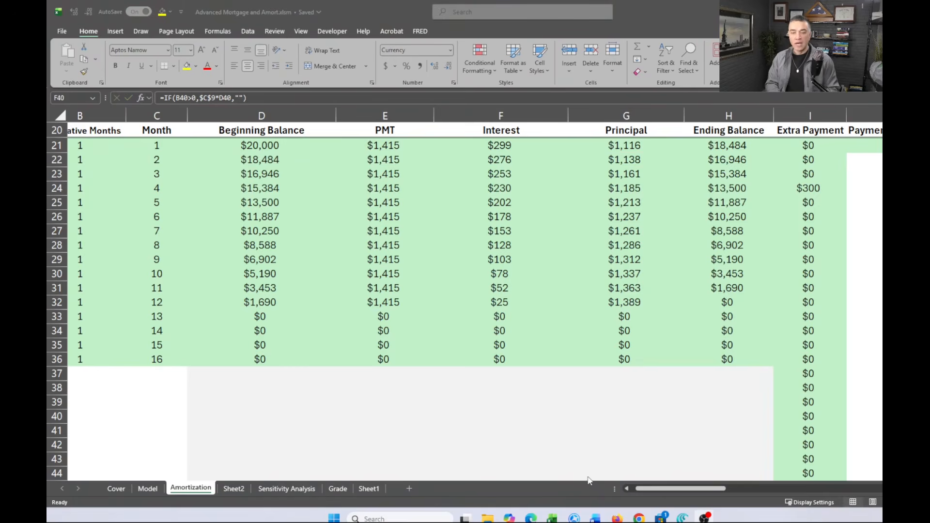
{"action": "scroll", "coordinate": [598, 436], "scroll_direction": "up", "scroll_amount": 2}
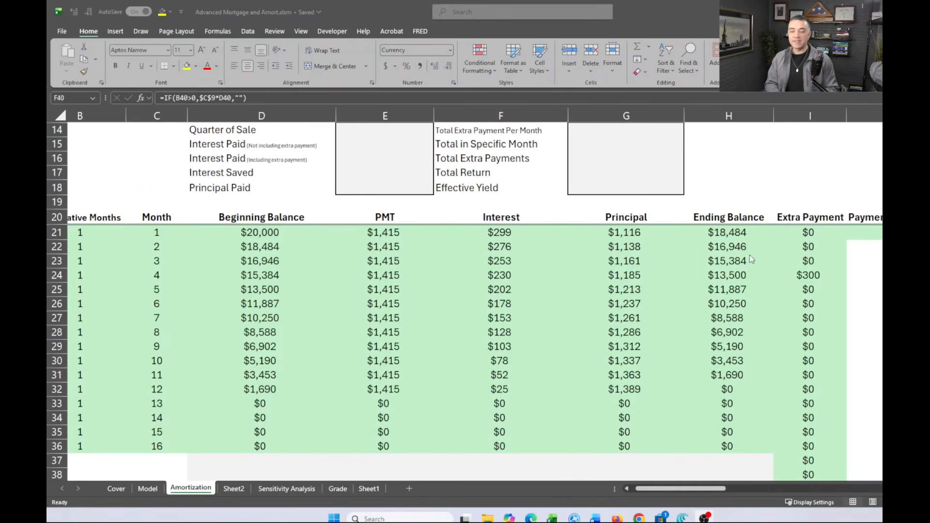
{"action": "scroll", "coordinate": [708, 319], "scroll_direction": "down", "scroll_amount": 2}
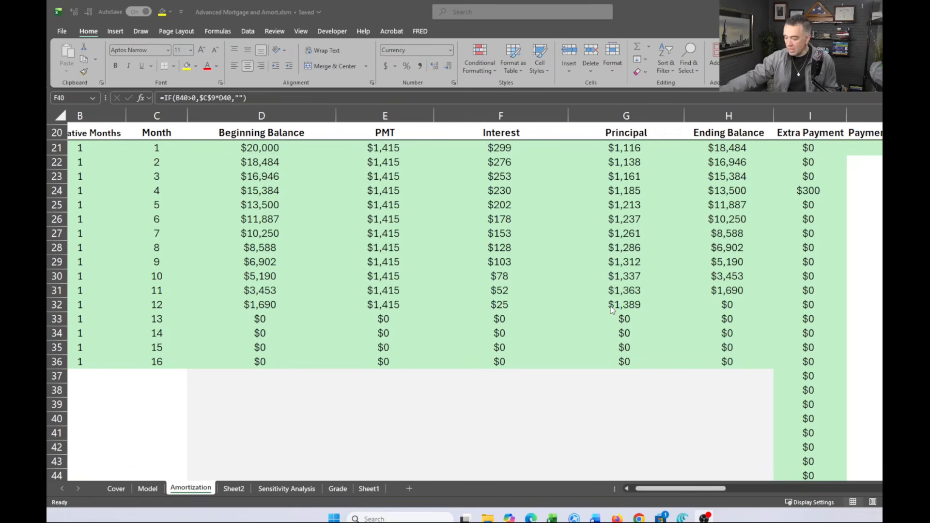
Examine the Amortization sheet's summary sections, extra payment columns, and the schedule from month 1 to month 16
{"action": "scroll", "coordinate": [612, 309], "scroll_direction": "up", "scroll_amount": 6}
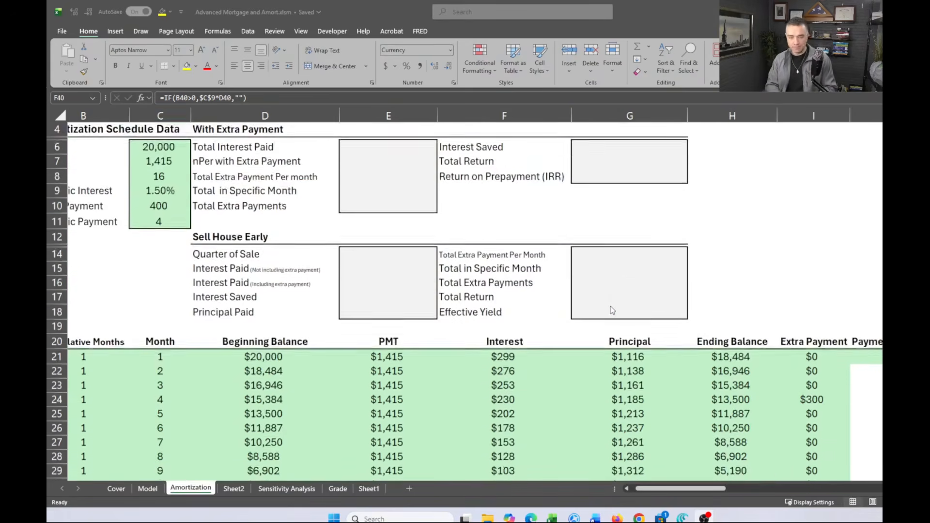
{"action": "scroll", "coordinate": [426, 251], "scroll_direction": "left", "scroll_amount": 2}
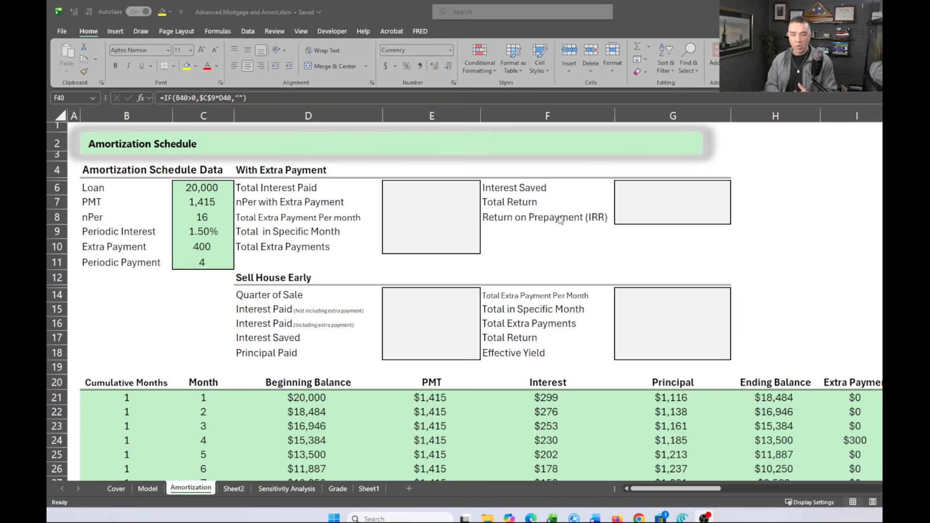
{"action": "scroll", "coordinate": [629, 249], "scroll_direction": "right", "scroll_amount": 3}
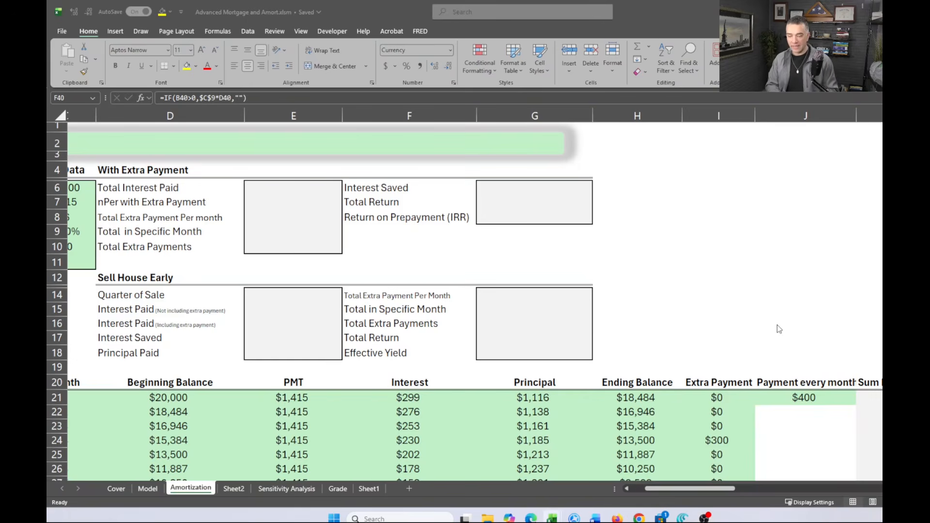
{"action": "scroll", "coordinate": [779, 330], "scroll_direction": "right", "scroll_amount": 1}
{"action": "scroll", "coordinate": [663, 380], "scroll_direction": "down", "scroll_amount": 2}
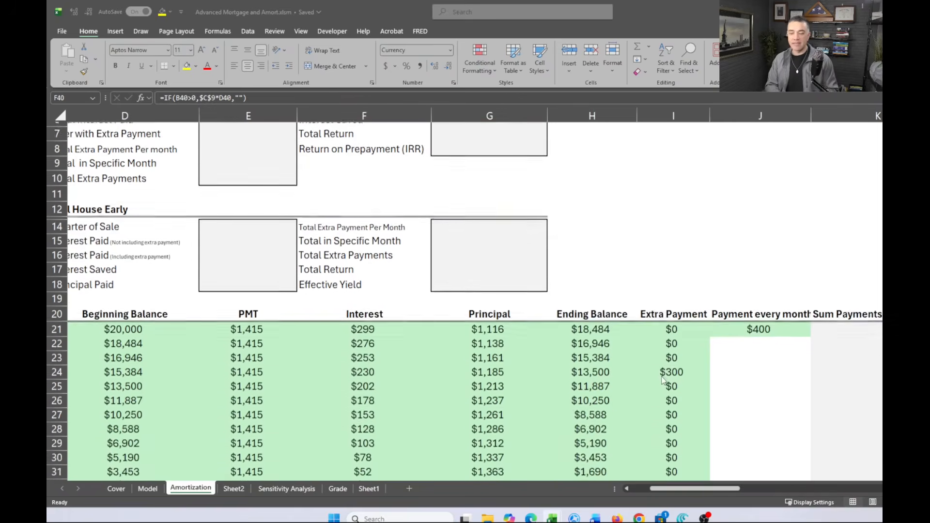
{"action": "scroll", "coordinate": [662, 380], "scroll_direction": "down", "scroll_amount": 3}
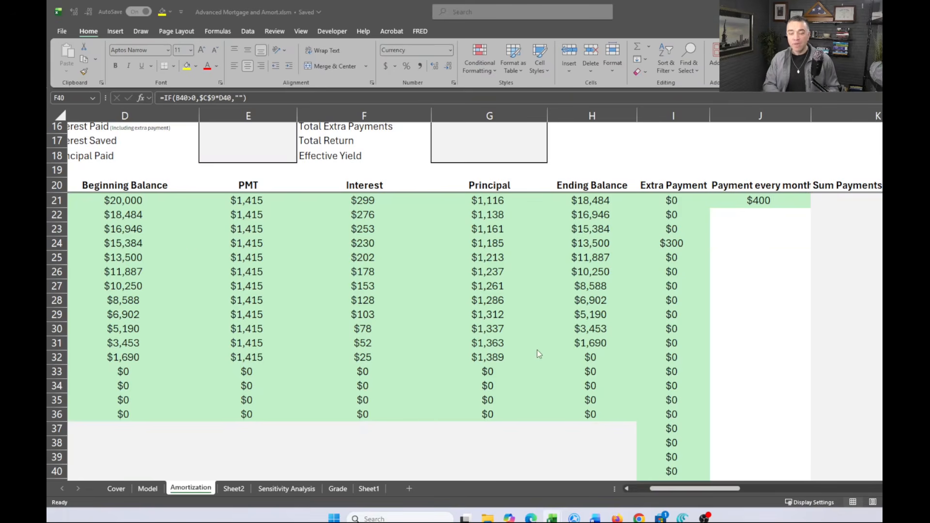
{"action": "scroll", "coordinate": [535, 353], "scroll_direction": "up", "scroll_amount": 5}
{"action": "scroll", "coordinate": [537, 353], "scroll_direction": "left", "scroll_amount": 1}
{"action": "scroll", "coordinate": [538, 354], "scroll_direction": "left", "scroll_amount": 2}
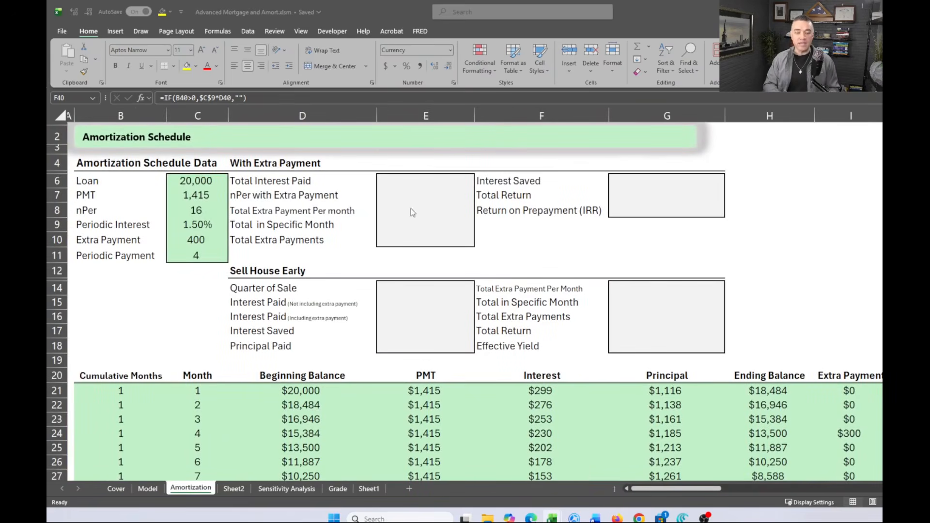
{"action": "scroll", "coordinate": [452, 254], "scroll_direction": "down", "scroll_amount": 3}
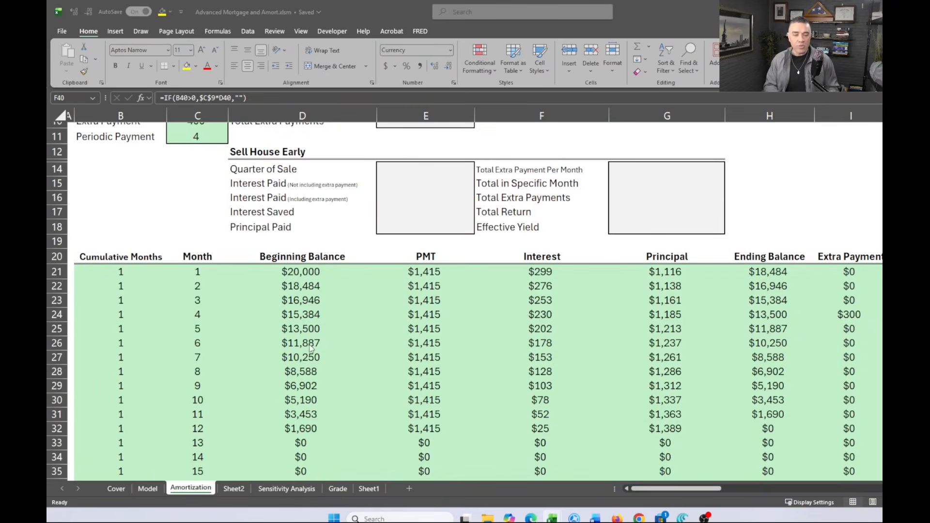
{"action": "scroll", "coordinate": [278, 341], "scroll_direction": "down", "scroll_amount": 1}
{"action": "scroll", "coordinate": [279, 341], "scroll_direction": "up", "scroll_amount": 5}
{"action": "scroll", "coordinate": [278, 342], "scroll_direction": "down", "scroll_amount": 5}
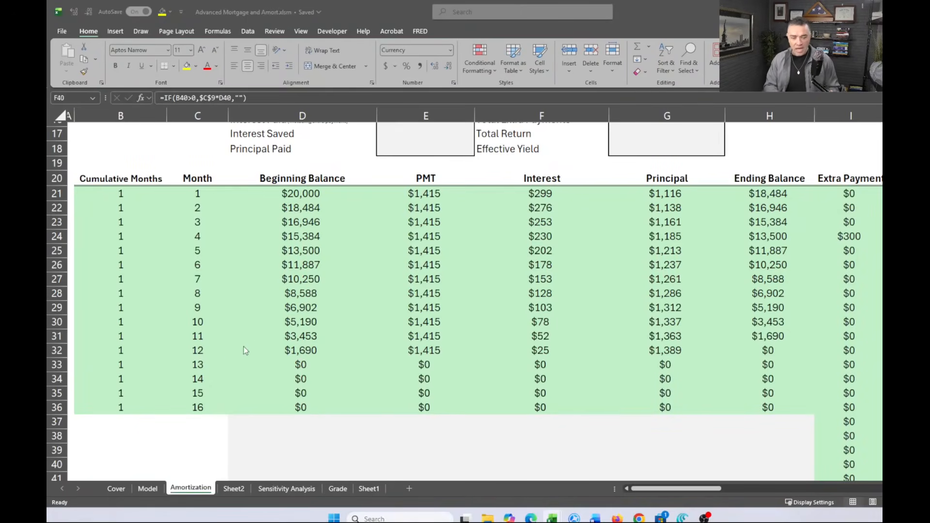
Set the Model sheet's term to 1 year with 12 payments per year, and review the recalculated Amortization schedule
{"action": "left_click", "coordinate": [148, 489]}
{"action": "scroll", "coordinate": [263, 218], "scroll_direction": "up", "scroll_amount": 2}
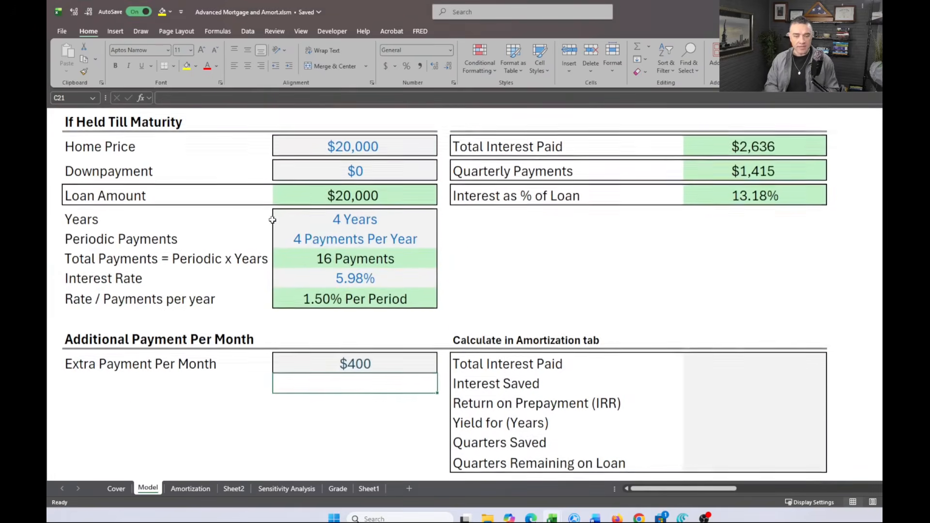
{"action": "left_click", "coordinate": [335, 220]}
{"action": "type", "text": "1"}
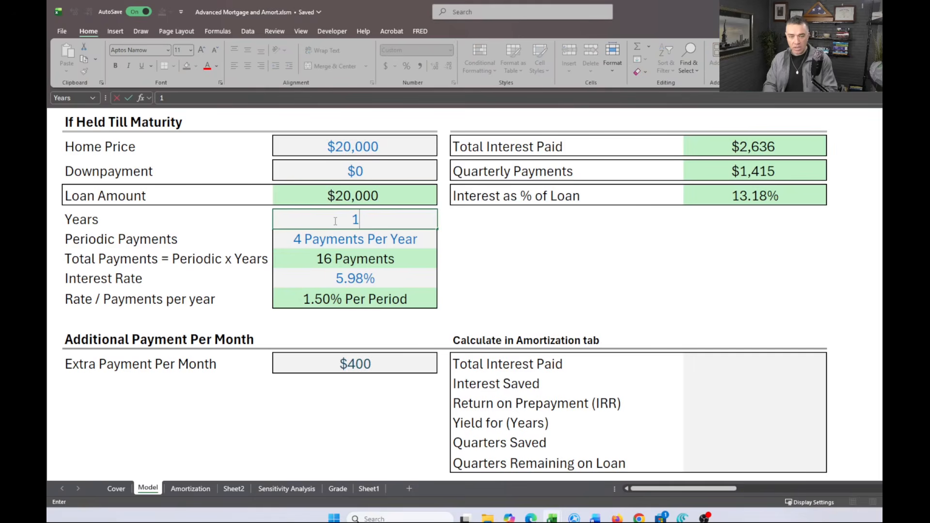
{"action": "key", "text": "Return"}
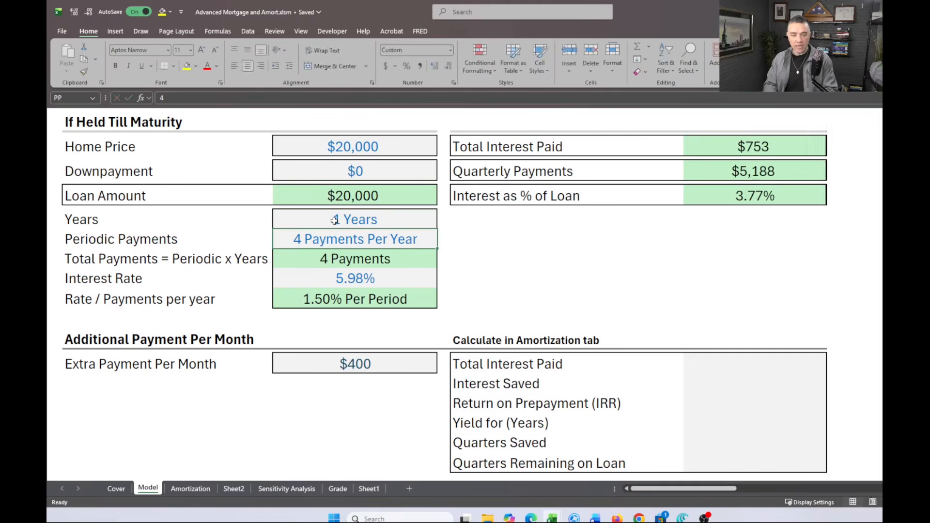
{"action": "type", "text": "12"}
{"action": "key", "text": "Return"}
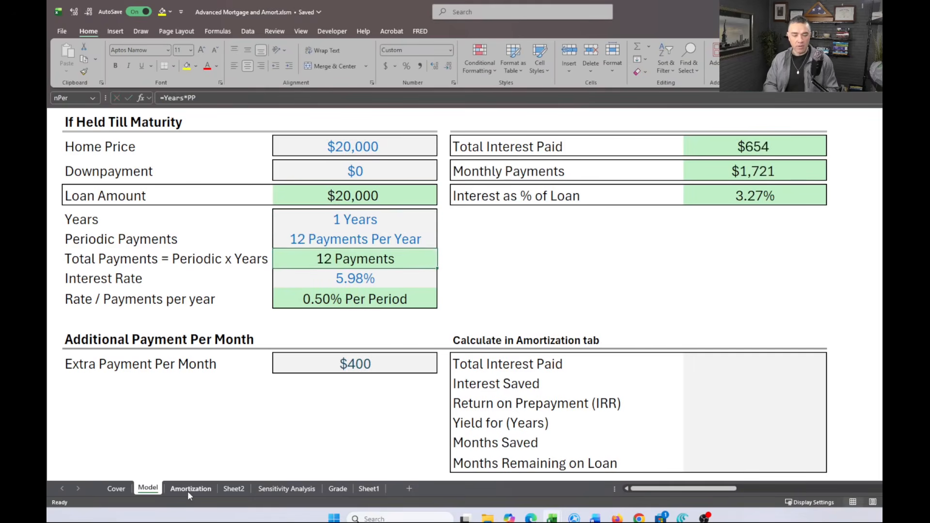
{"action": "left_click", "coordinate": [188, 491]}
{"action": "scroll", "coordinate": [389, 383], "scroll_direction": "up", "scroll_amount": 1}
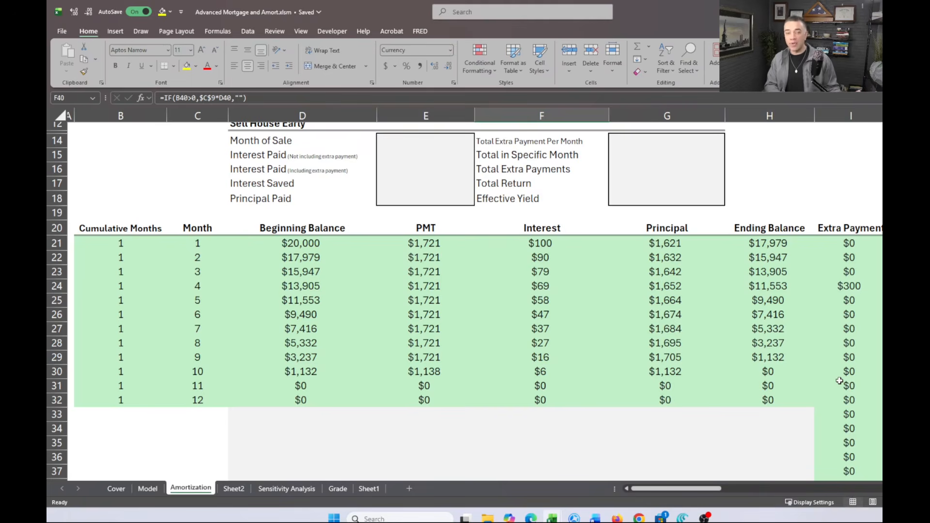
{"action": "scroll", "coordinate": [840, 381], "scroll_direction": "up", "scroll_amount": 3}
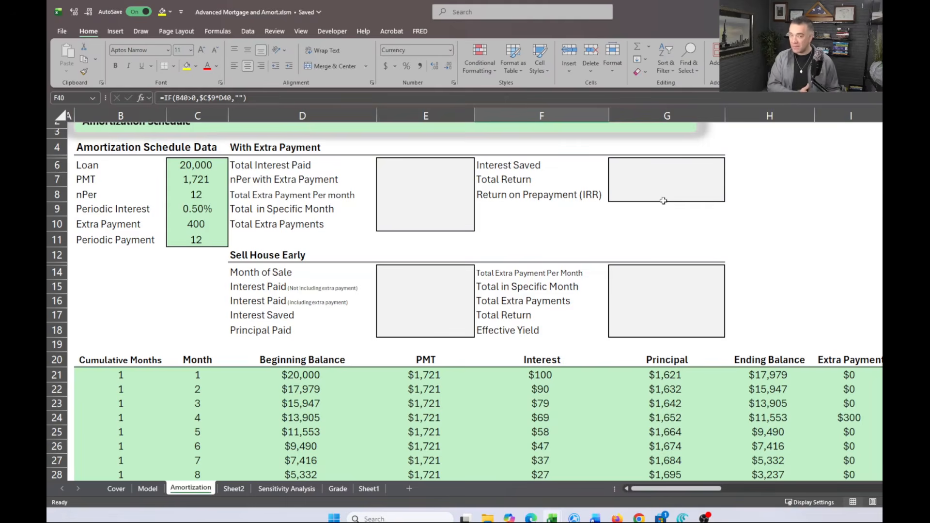
Start an IF formula in K21 of the Sum Payments column on the Amortization sheet with the logical test B21>0
{"action": "scroll", "coordinate": [663, 200], "scroll_direction": "down", "scroll_amount": 1}
{"action": "scroll", "coordinate": [663, 200], "scroll_direction": "right", "scroll_amount": 3}
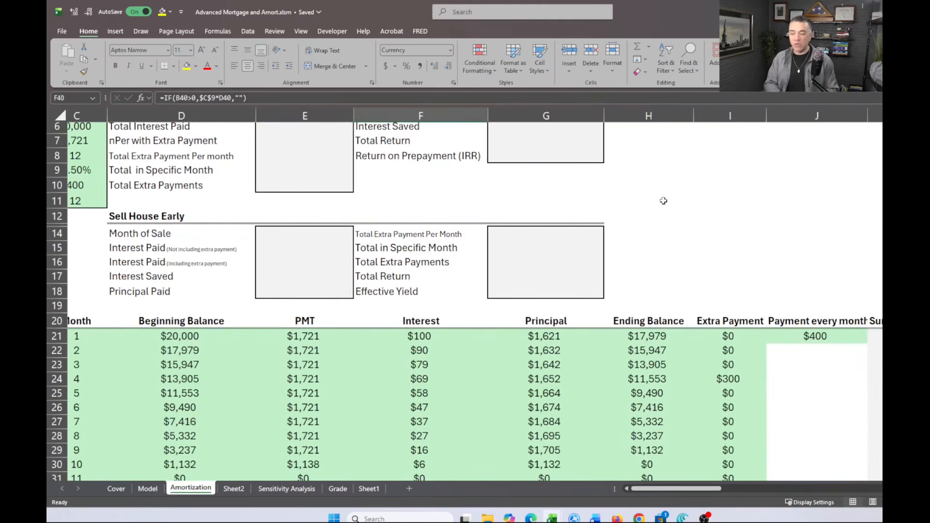
{"action": "left_click", "coordinate": [875, 336]}
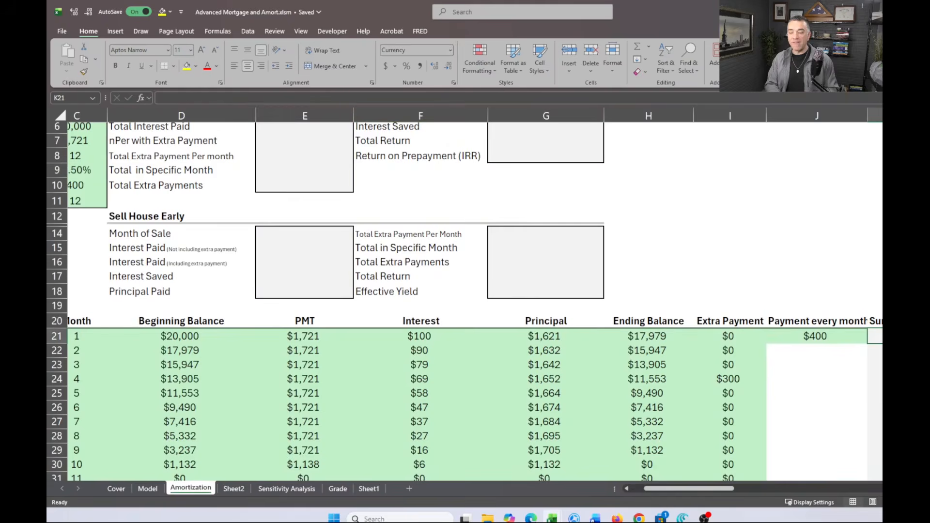
{"action": "scroll", "coordinate": [465, 301], "scroll_direction": "down", "scroll_amount": 3}
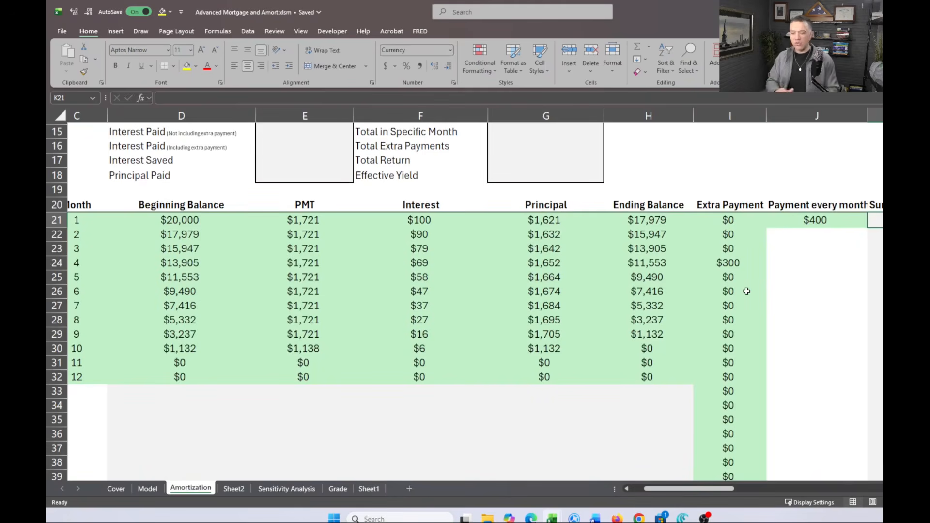
{"action": "type", "text": "=IF("}
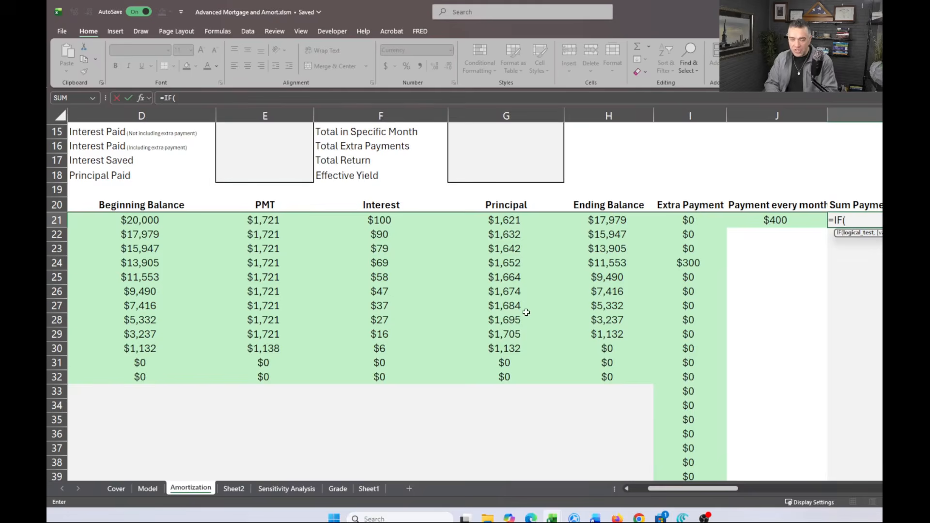
{"action": "scroll", "coordinate": [526, 312], "scroll_direction": "left", "scroll_amount": 3}
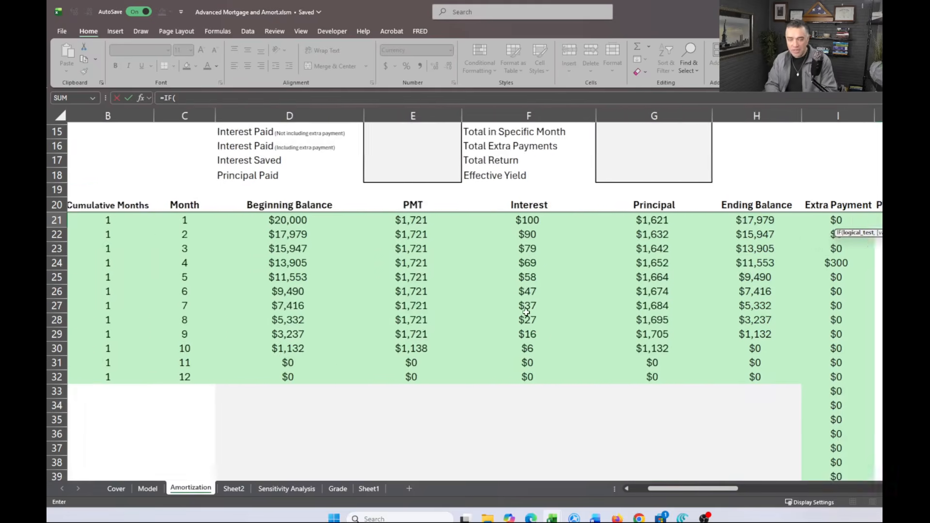
{"action": "left_click", "coordinate": [116, 225]}
{"action": "type", "text": ">0"}
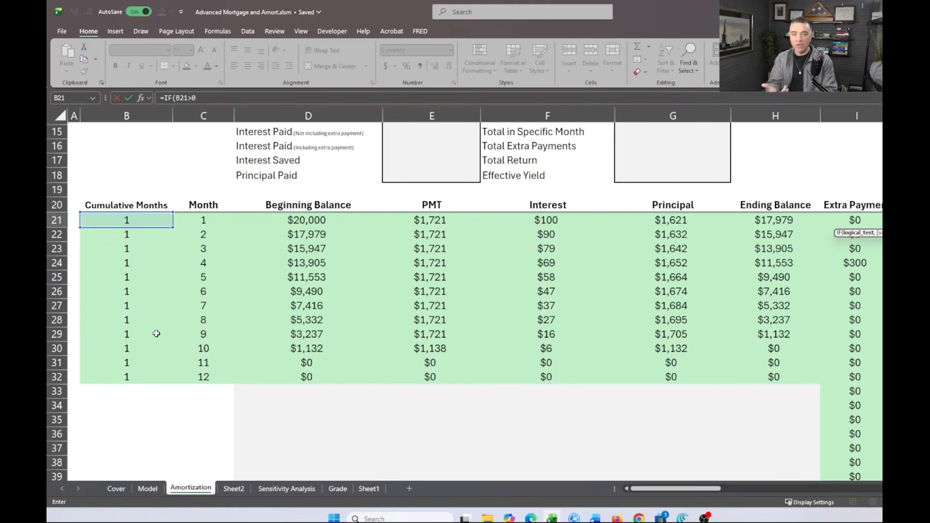
{"action": "type", "text": ","}
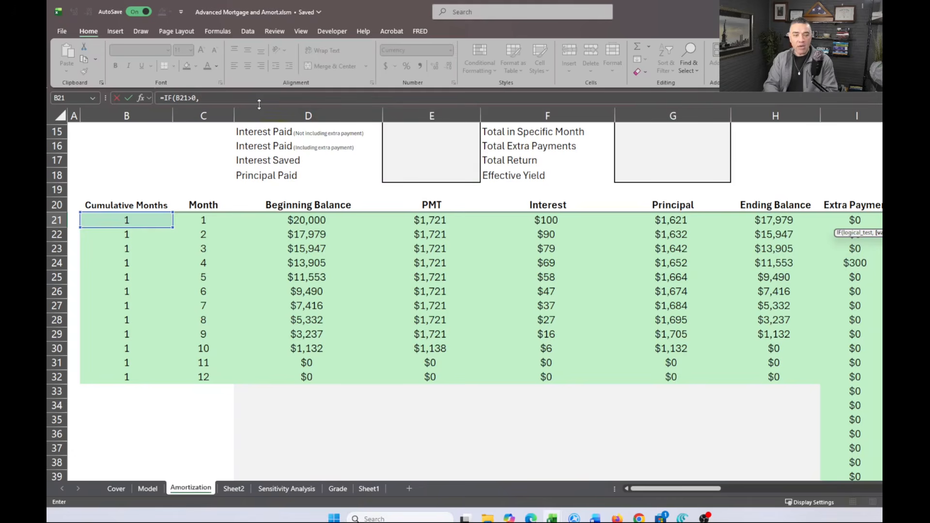
Add a MIN function as the IF formula's true value in K21, with the absolute reference $J$21 as its first argument
{"action": "type", "text": "min"}
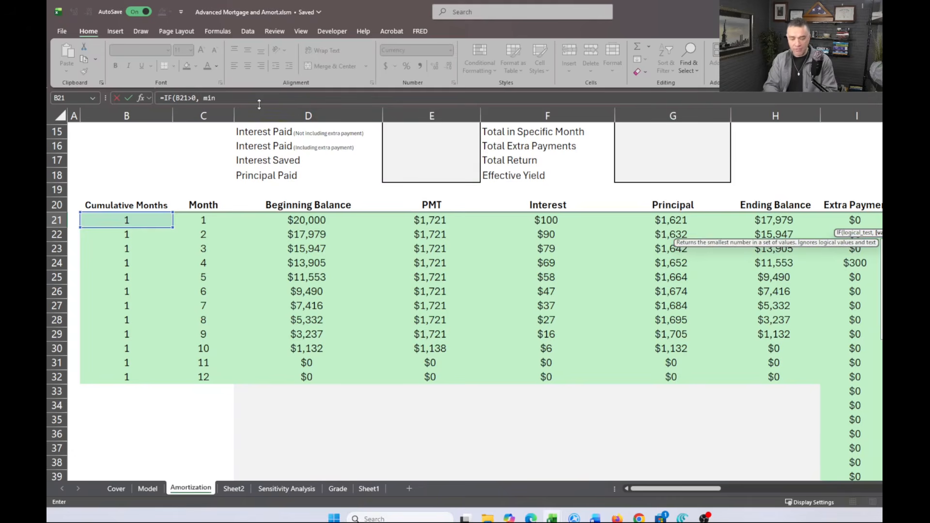
{"action": "key", "text": "Tab"}
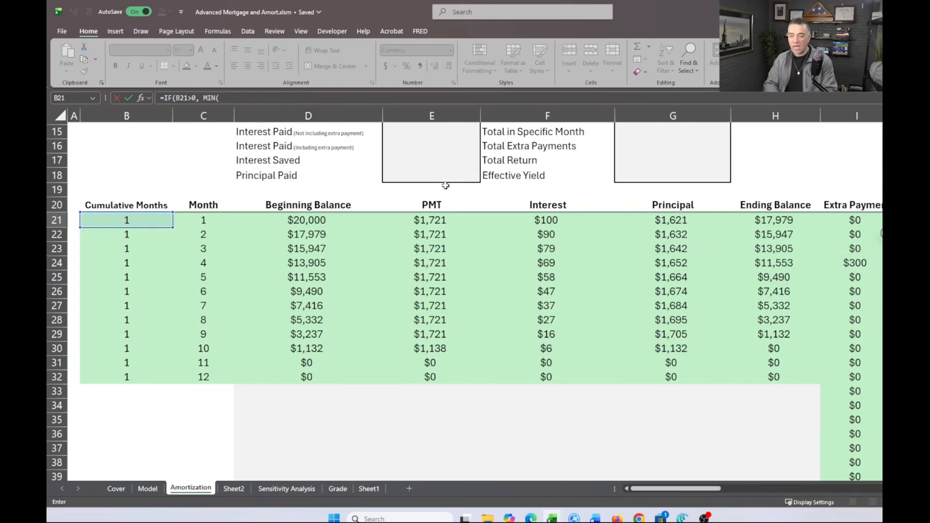
{"action": "scroll", "coordinate": [436, 179], "scroll_direction": "right", "scroll_amount": 5}
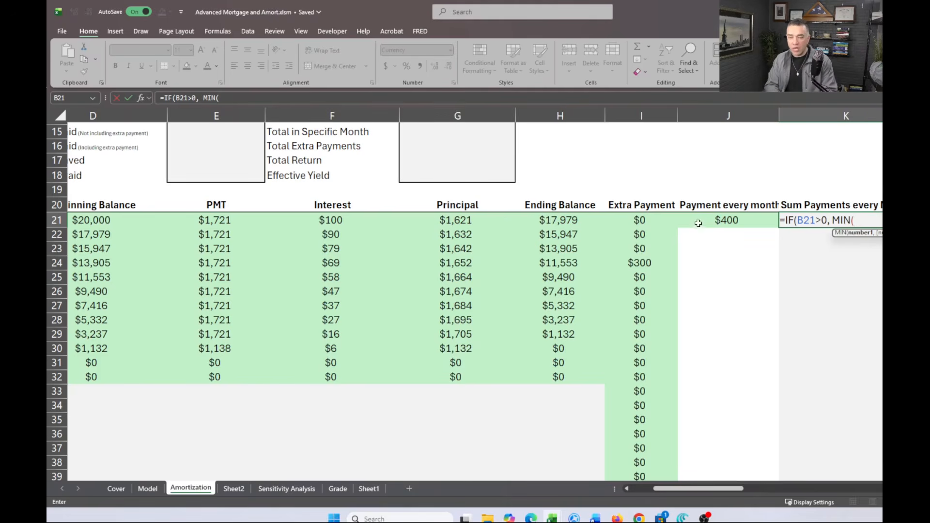
{"action": "left_click", "coordinate": [734, 220]}
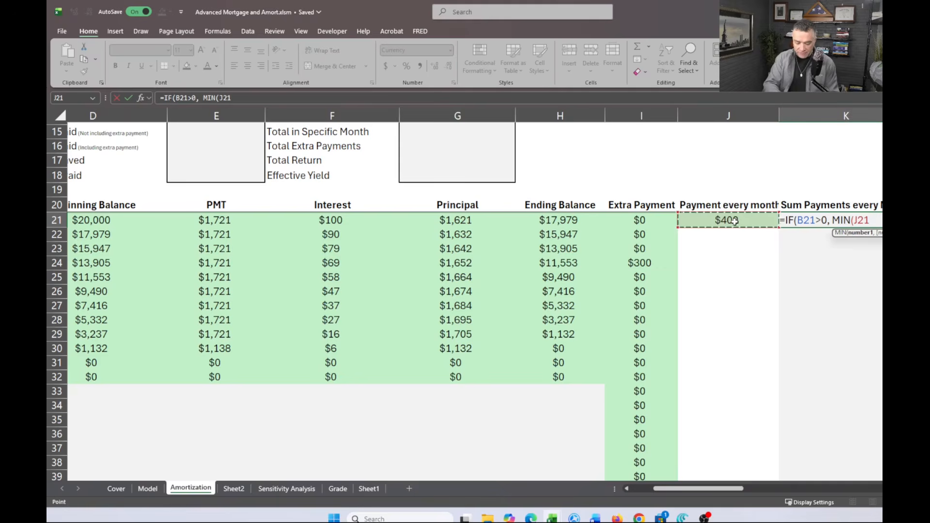
{"action": "key", "text": "F4"}
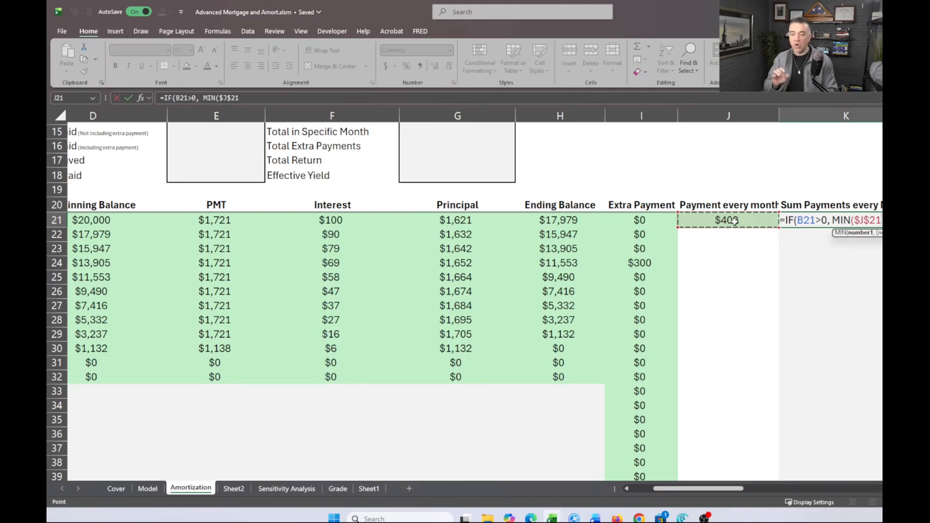
{"action": "type", "text": ","}
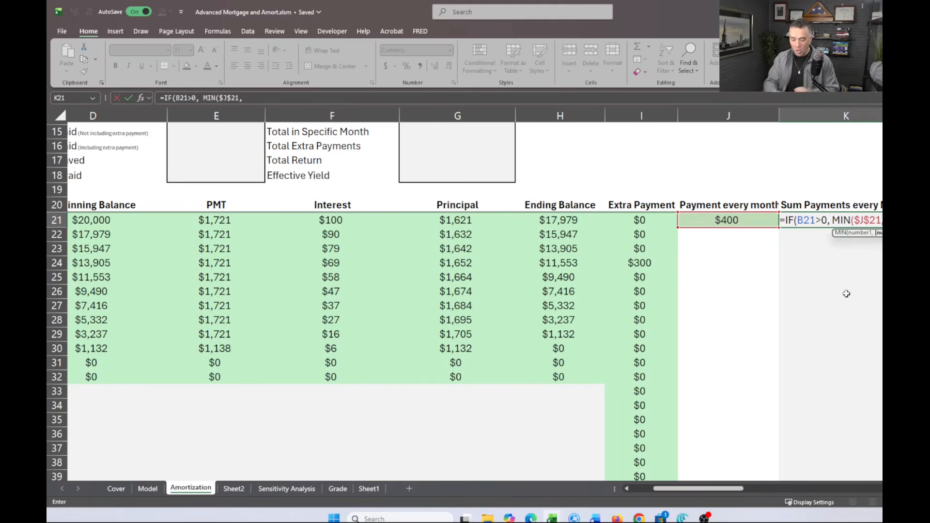
Nest a MAX function with the arguments 0 and D21-G21-I21 as the second MIN argument in K21's formula
{"action": "type", "text": "max"}
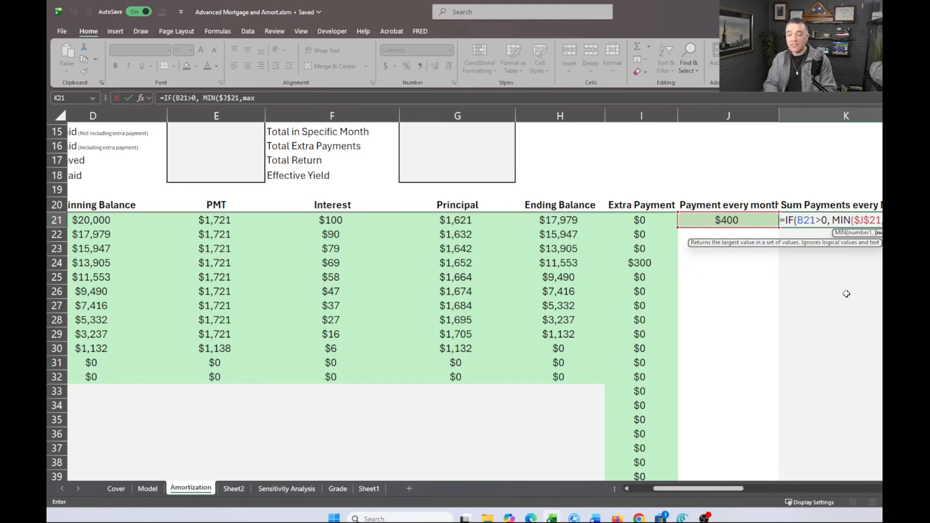
{"action": "key", "text": "Tab"}
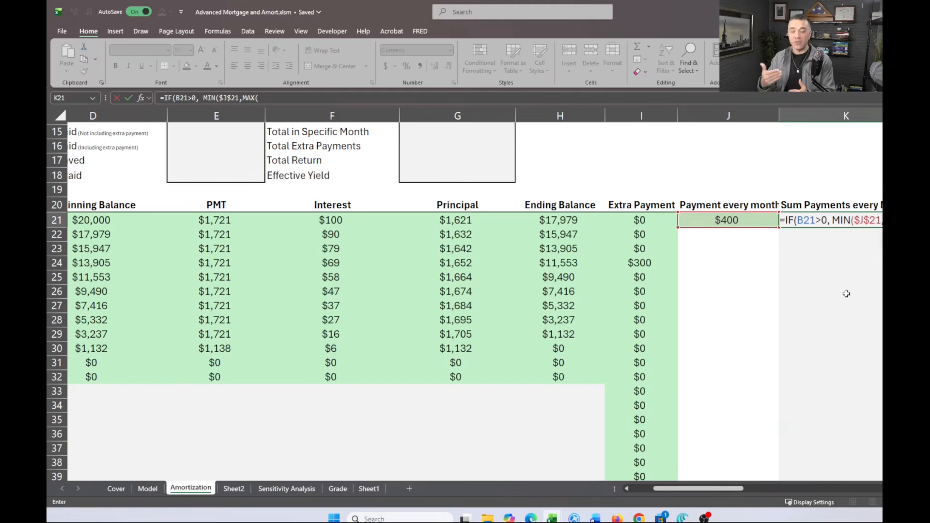
{"action": "type", "text": "0"}
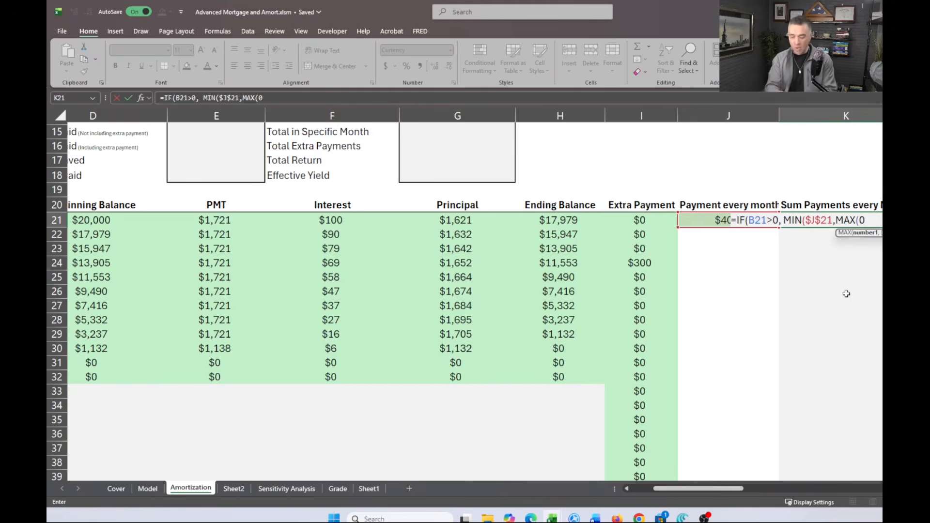
{"action": "type", "text": ","}
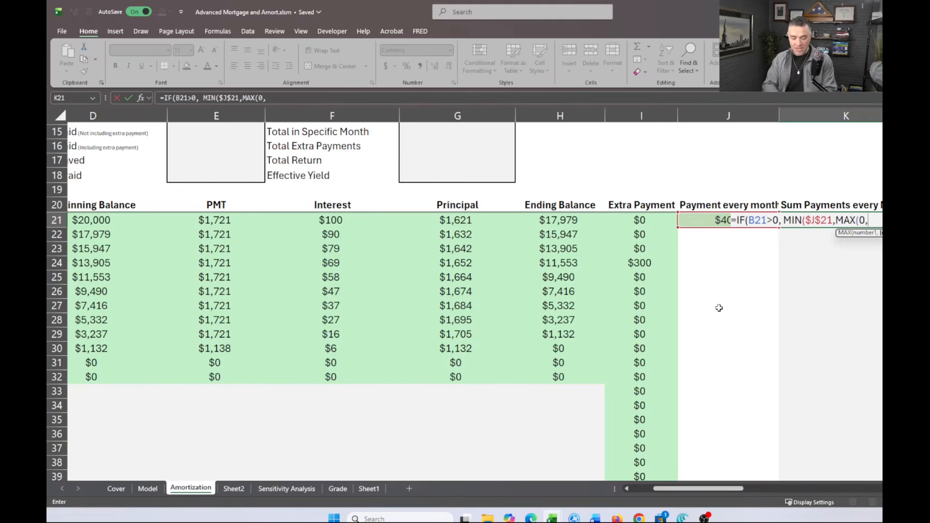
{"action": "scroll", "coordinate": [719, 308], "scroll_direction": "left", "scroll_amount": 3}
{"action": "left_click", "coordinate": [285, 218]}
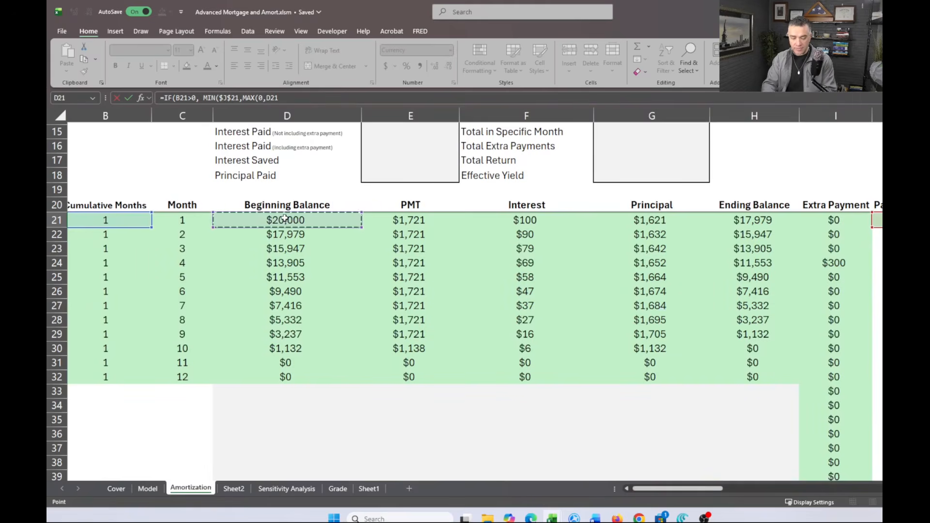
{"action": "type", "text": "-"}
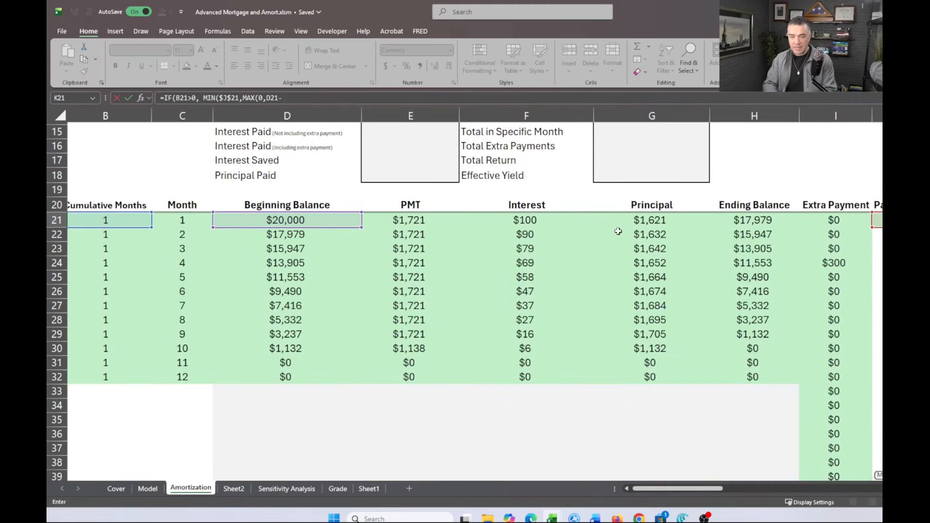
{"action": "left_click", "coordinate": [638, 219]}
{"action": "type", "text": "-"}
{"action": "left_click", "coordinate": [822, 221]}
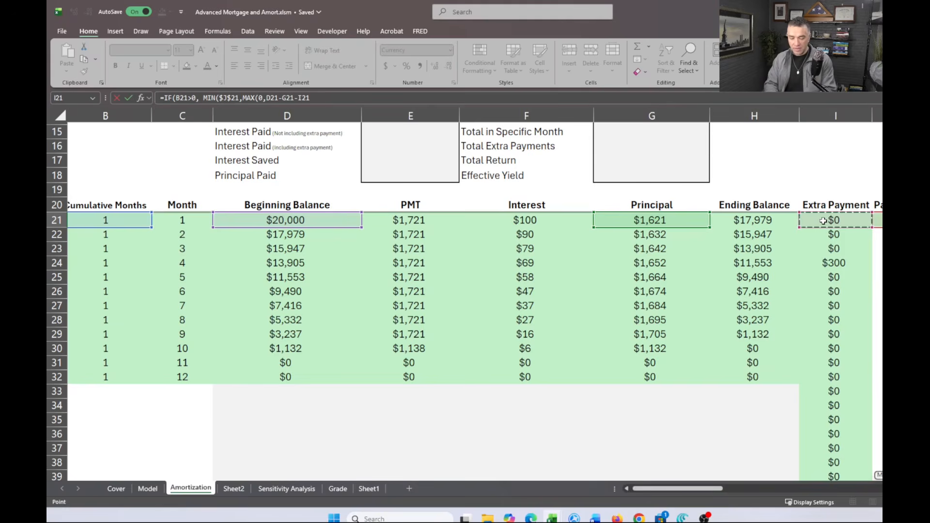
{"action": "scroll", "coordinate": [822, 221], "scroll_direction": "right", "scroll_amount": 2}
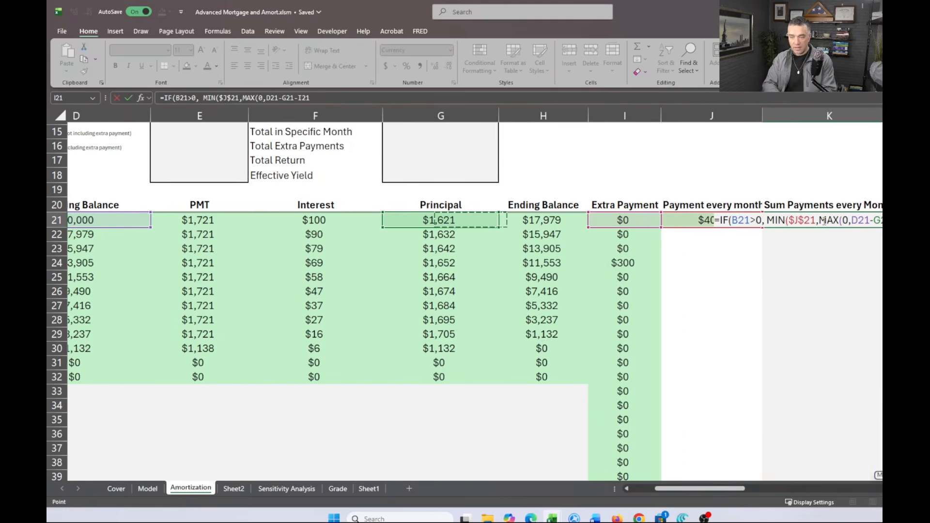
Complete K21's formula by closing the nested functions, with an empty string as the IF formula's false value
{"action": "type", "text": ")"}
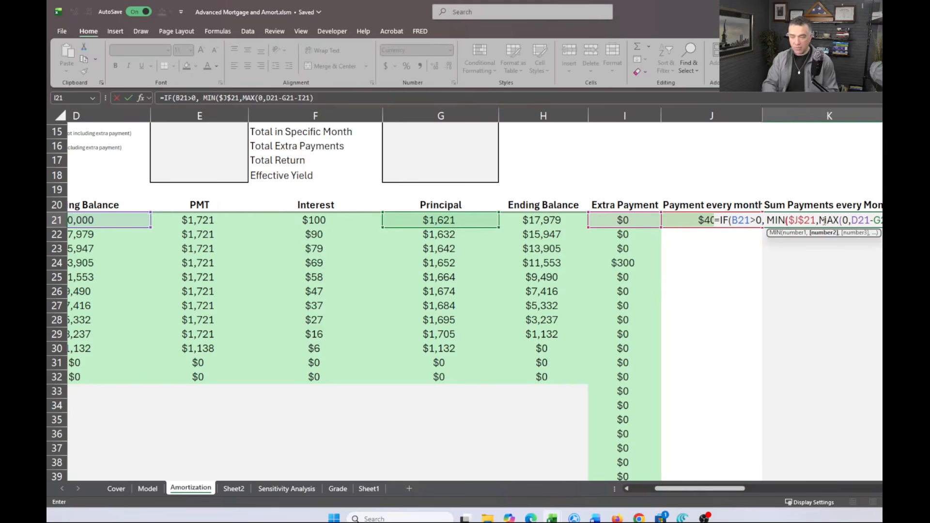
{"action": "type", "text": "),\"\""}
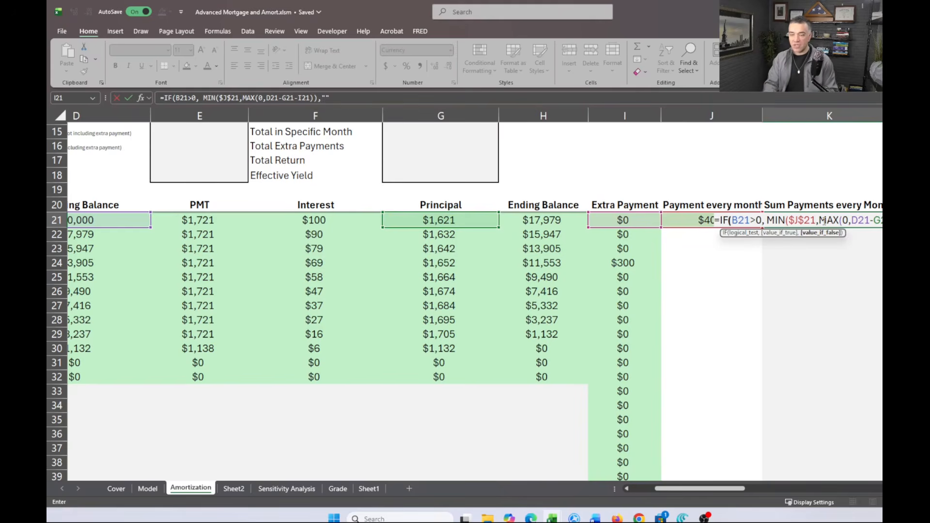
{"action": "type", "text": ")"}
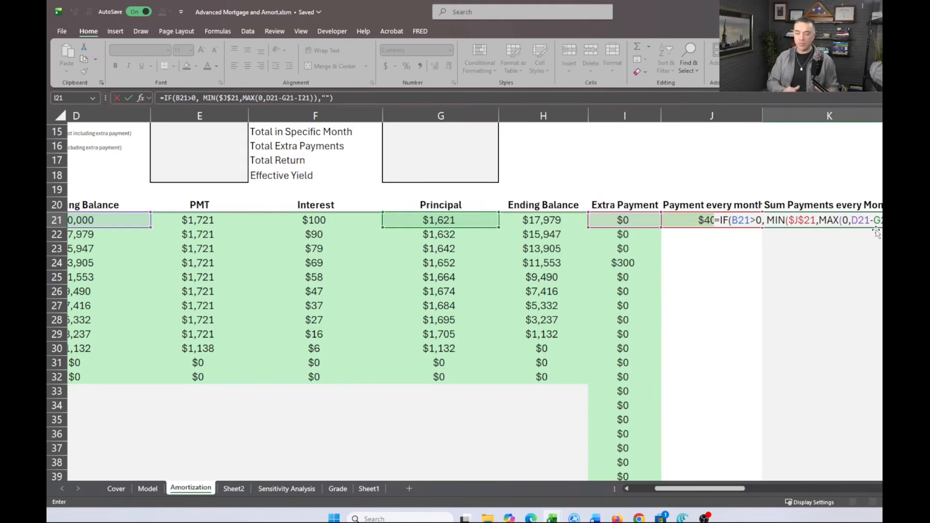
{"action": "key", "text": "Escape"}
{"action": "key", "text": "Return"}
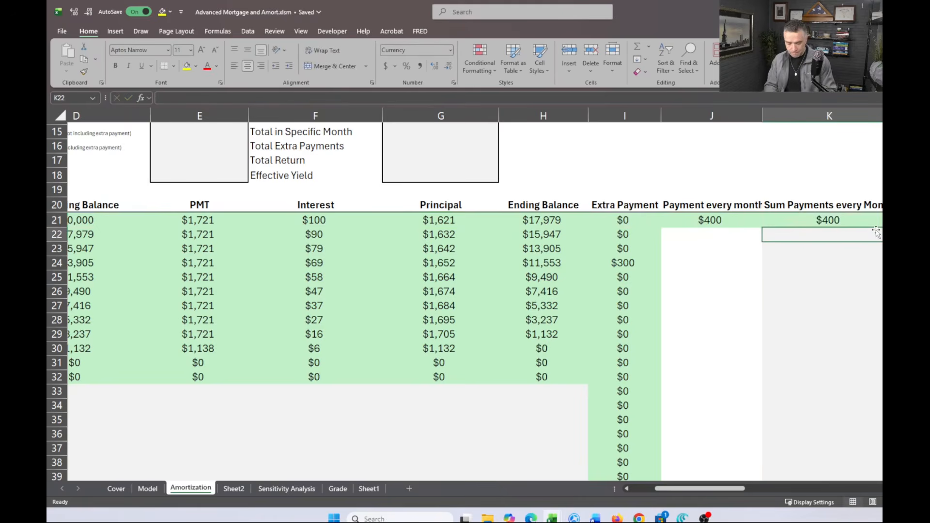
Fill the K21 formula down the Sum Payments column through K34, and check the copied formulas in K33 and K29
{"action": "key", "text": "Up"}
{"action": "key", "text": "shift+Down"}
{"action": "key", "text": "shift+Down"}
{"action": "key", "text": "shift+Down"}
{"action": "key", "text": "shift+Down"}
{"action": "key", "text": "shift+Down"}
{"action": "key", "text": "shift+Down"}
{"action": "key", "text": "shift+Down"}
{"action": "key", "text": "shift+Down"}
{"action": "key", "text": "shift+Down"}
{"action": "key", "text": "shift+Down"}
{"action": "key", "text": "shift+Down"}
{"action": "key", "text": "shift+Down"}
{"action": "key", "text": "ctrl+d"}
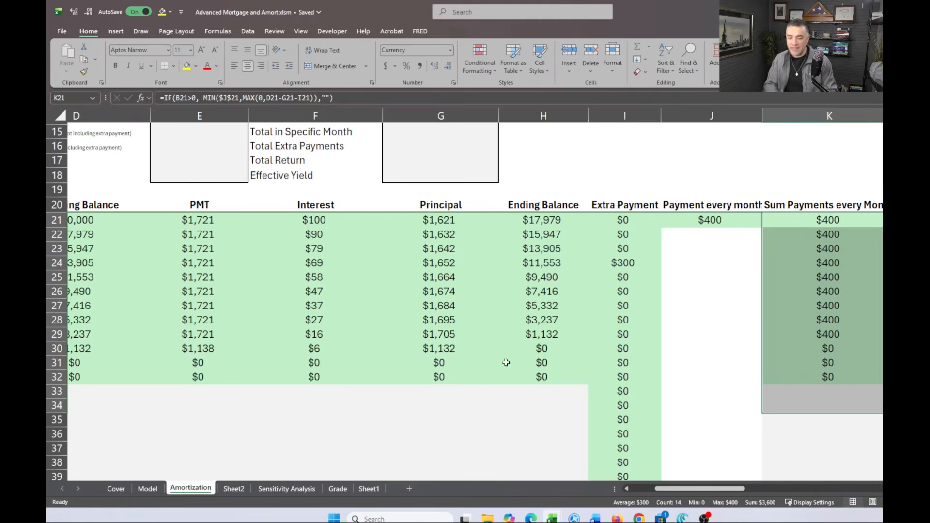
{"action": "scroll", "coordinate": [441, 394], "scroll_direction": "right", "scroll_amount": 1}
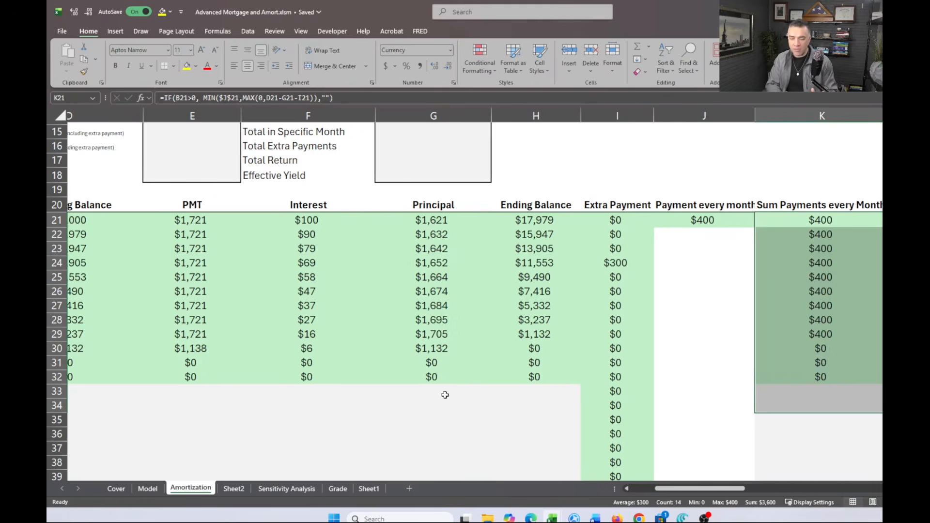
{"action": "left_click", "coordinate": [789, 395]}
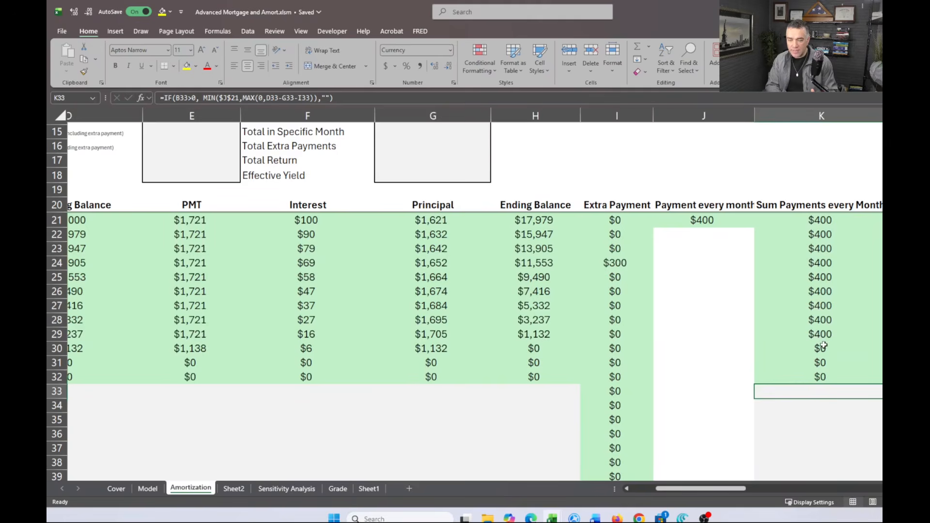
{"action": "left_click", "coordinate": [814, 331]}
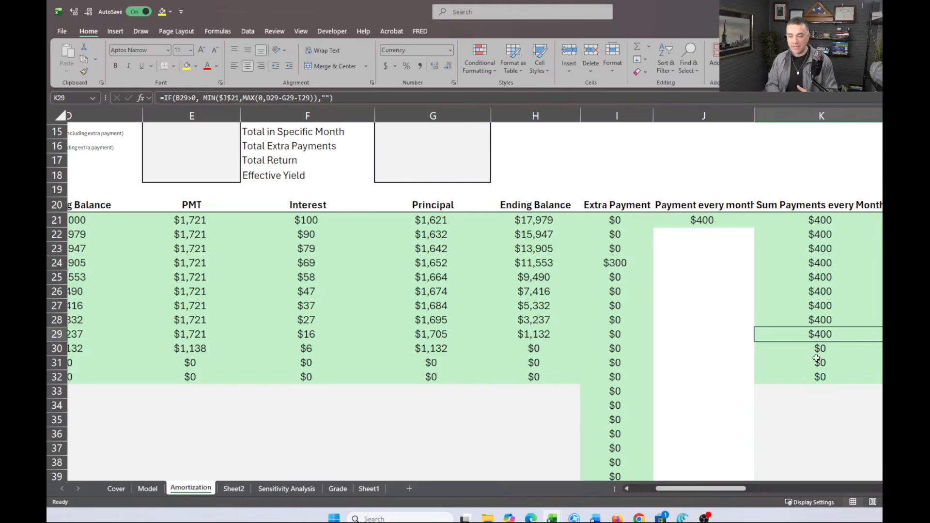
{"action": "left_click", "coordinate": [817, 373]}
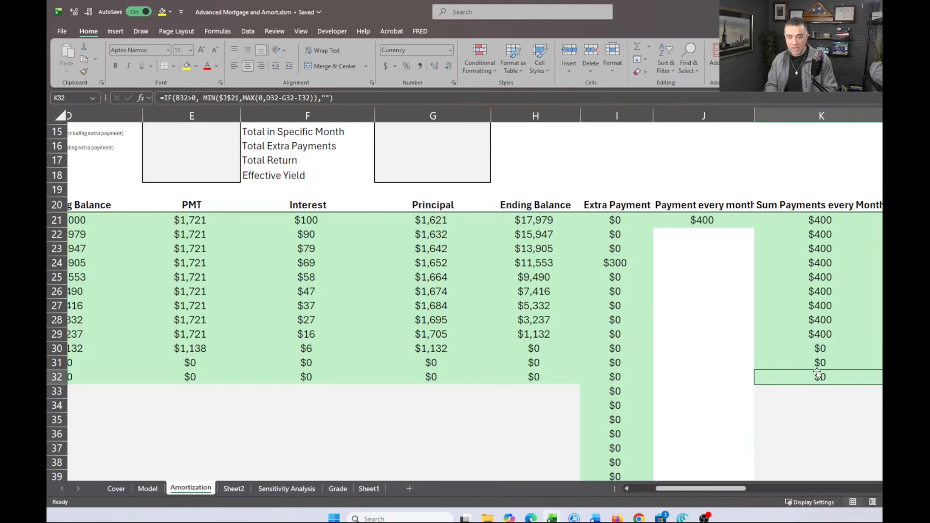
{"action": "key", "text": "shift+Down"}
{"action": "key", "text": "shift+Down"}
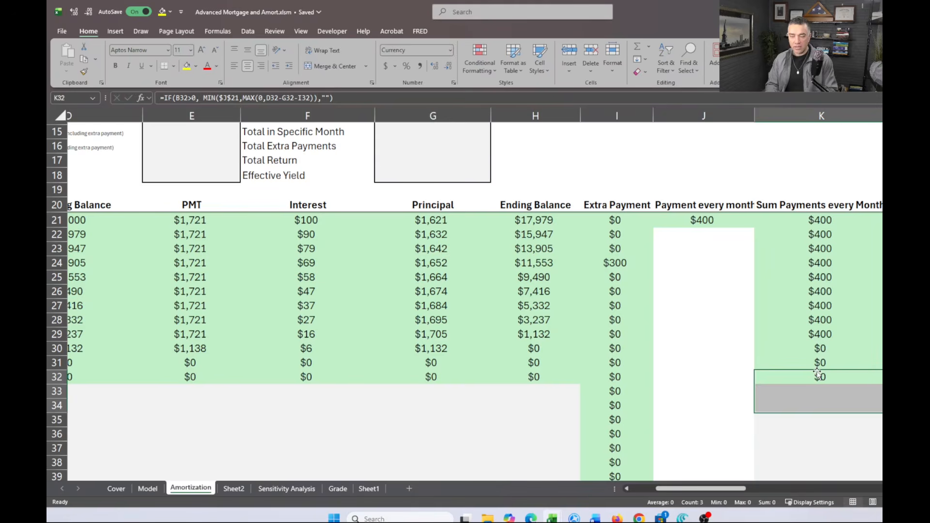
{"action": "key", "text": "shift+Down"}
{"action": "key", "text": "Down"}
{"action": "key", "text": "Up"}
{"action": "key", "text": "shift+Down"}
{"action": "key", "text": "shift+Down"}
{"action": "key", "text": "ctrl+shift+Down"}
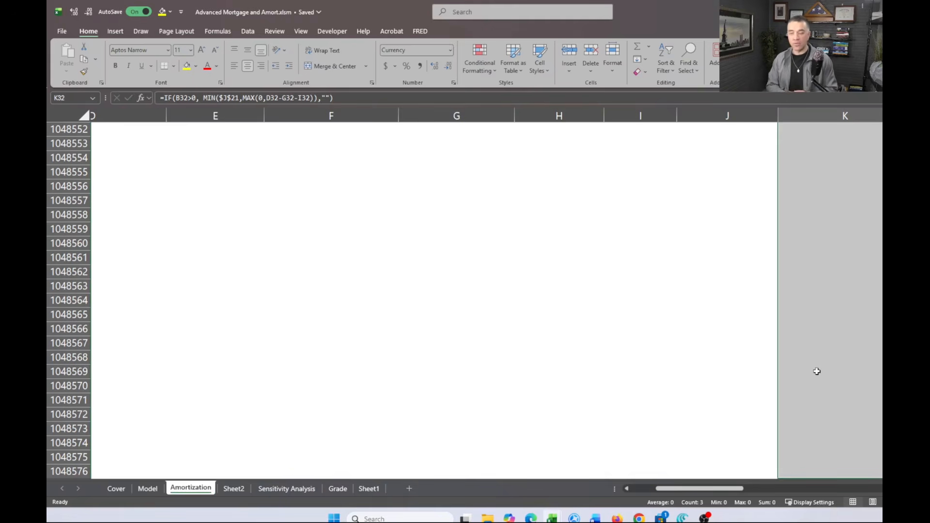
{"action": "key", "text": "Up"}
{"action": "key", "text": "Down"}
{"action": "key", "text": "Down"}
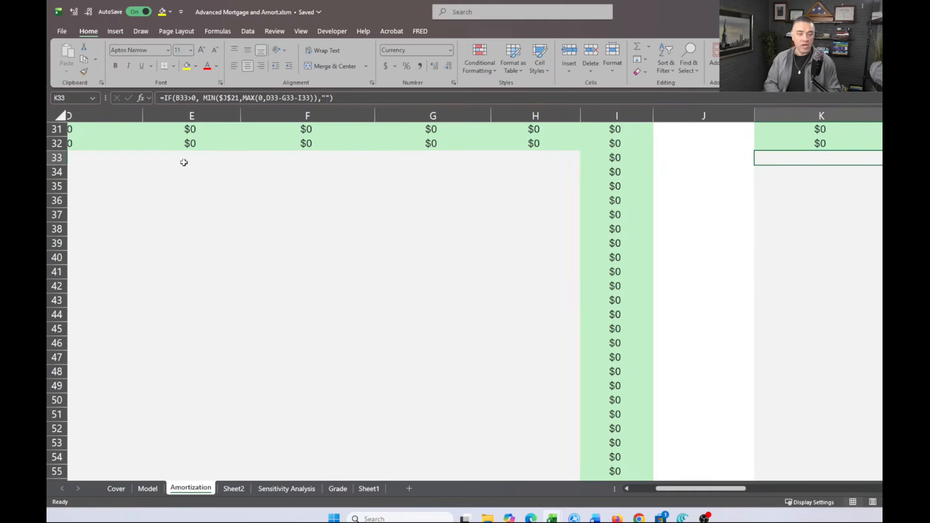
Go to cell K2000 in the Sum Payments column and set it as the end of the fill range
{"action": "left_click", "coordinate": [75, 98]}
{"action": "type", "text": "k2000"}
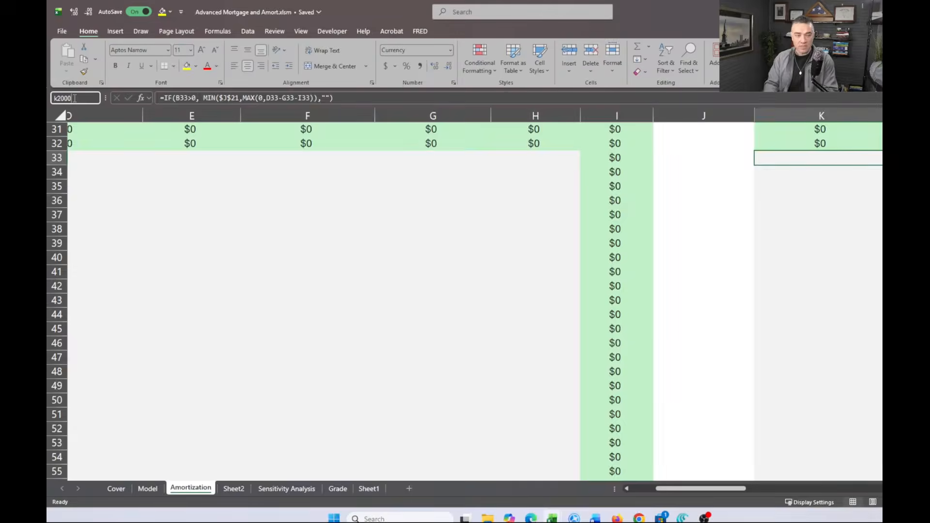
{"action": "key", "text": "Return"}
{"action": "key", "text": "Down"}
{"action": "key", "text": "Up"}
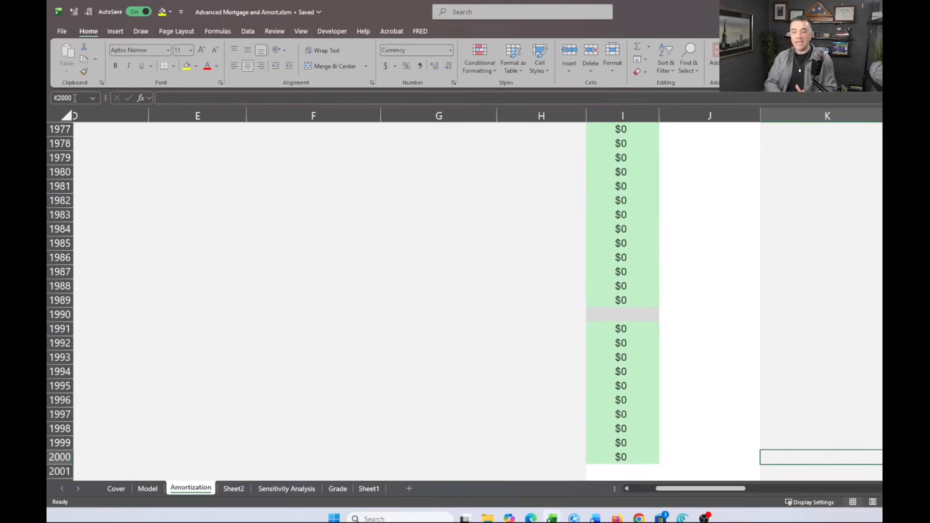
{"action": "key", "text": "Down"}
{"action": "key", "text": "Up"}
Check the extent of the Sum Payments column between the last filled month in K32 and cell K2000
{"action": "key", "text": "ctrl+Up"}
{"action": "key", "text": "Up"}
{"action": "key", "text": "Up"}
{"action": "key", "text": "Up"}
{"action": "key", "text": "Up"}
{"action": "key", "text": "Up"}
{"action": "key", "text": "Up"}
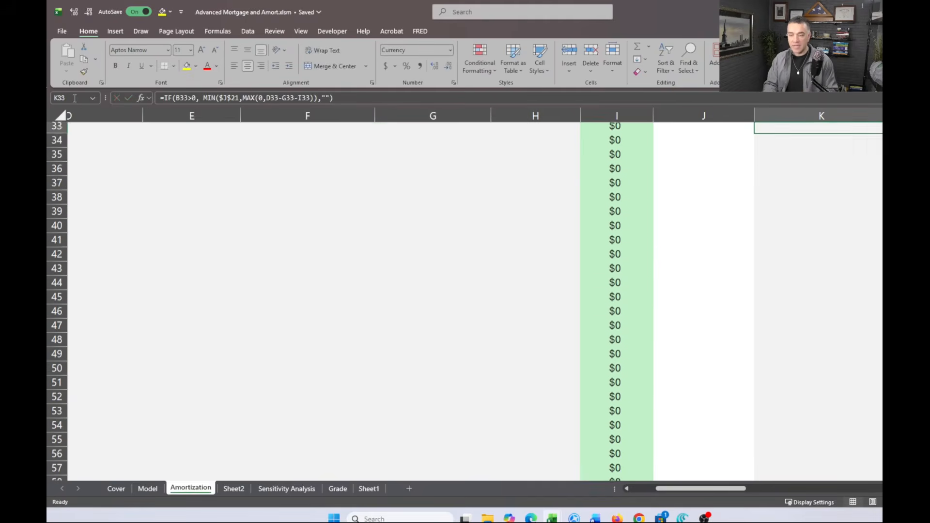
{"action": "key", "text": "Down"}
{"action": "key", "text": "Down"}
{"action": "key", "text": "Down"}
{"action": "key", "text": "Down"}
{"action": "key", "text": "Down"}
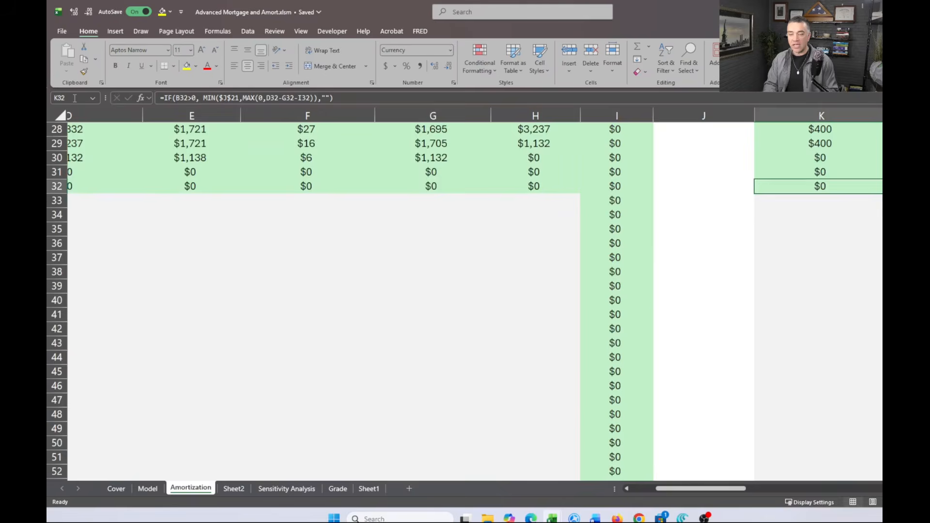
{"action": "key", "text": "ctrl+Down"}
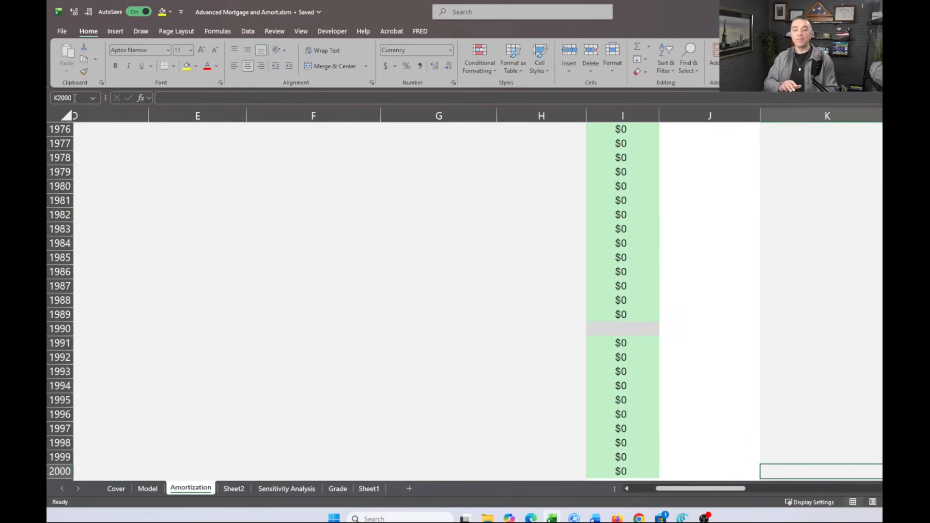
Fill the Sum Payments formula from K32 down to K2000, and check the copied formula in K1995
{"action": "key", "text": "ctrl+Up"}
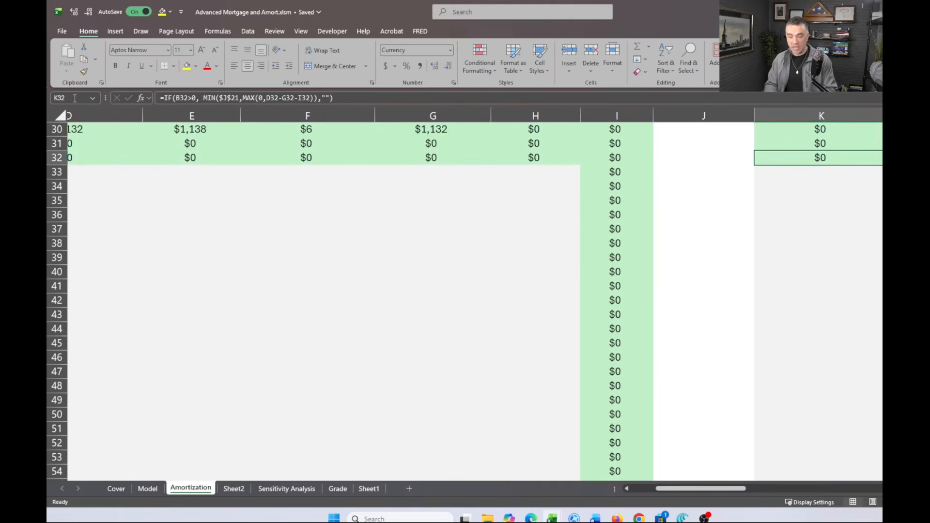
{"action": "key", "text": "shift+Down"}
{"action": "key", "text": "shift+Down"}
{"action": "key", "text": "ctrl+shift+Down"}
{"action": "key", "text": "ctrl+d"}
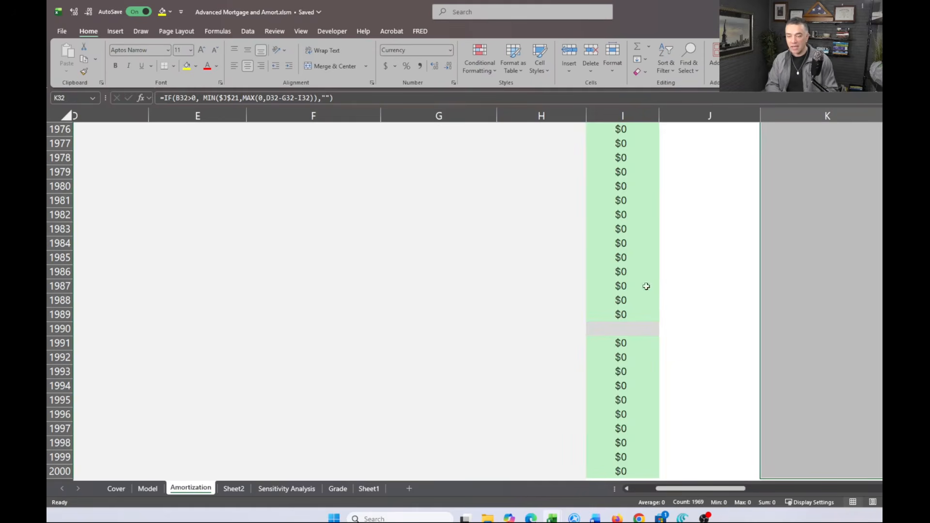
{"action": "left_click", "coordinate": [797, 396]}
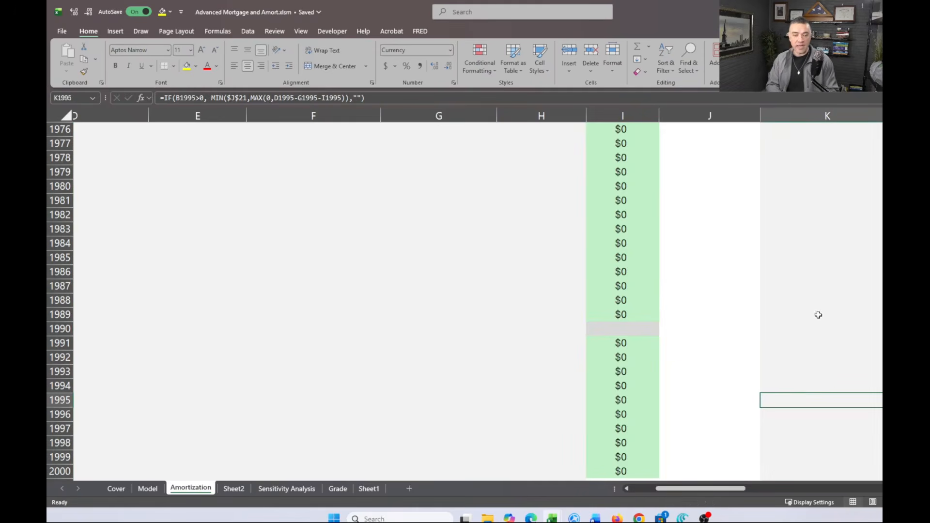
Return to the Amortization sheet's summary area and select cell E6 for Total Interest Paid under With Extra Payment
{"action": "key", "text": "ctrl+Up"}
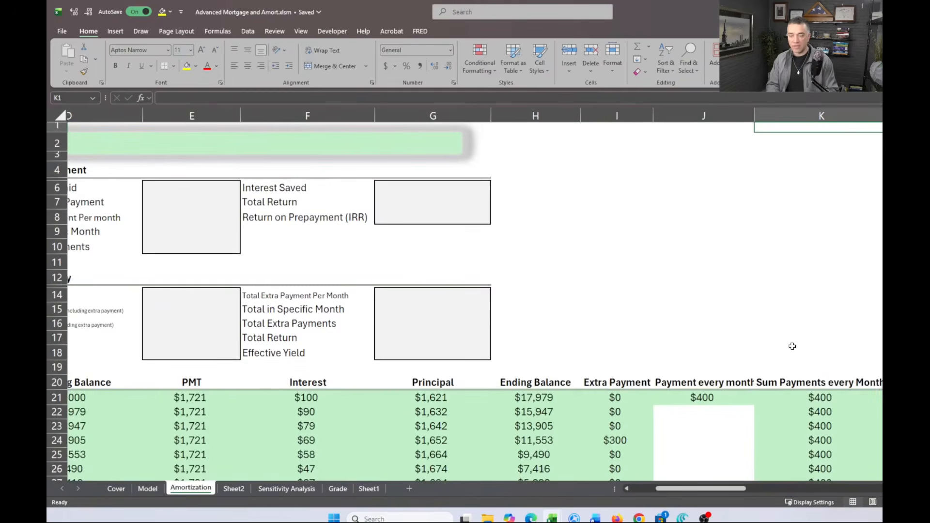
{"action": "scroll", "coordinate": [792, 346], "scroll_direction": "left", "scroll_amount": 5}
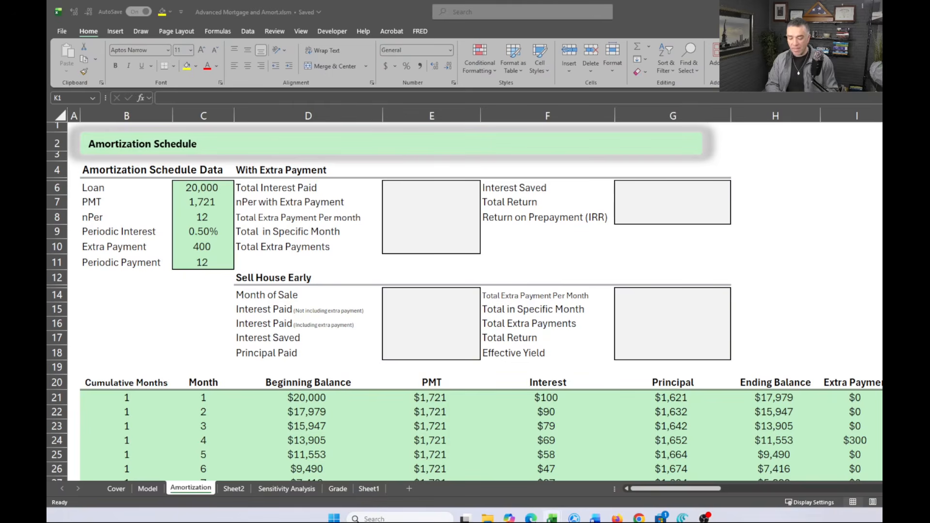
{"action": "left_click", "coordinate": [425, 220]}
{"action": "left_click", "coordinate": [412, 185]}
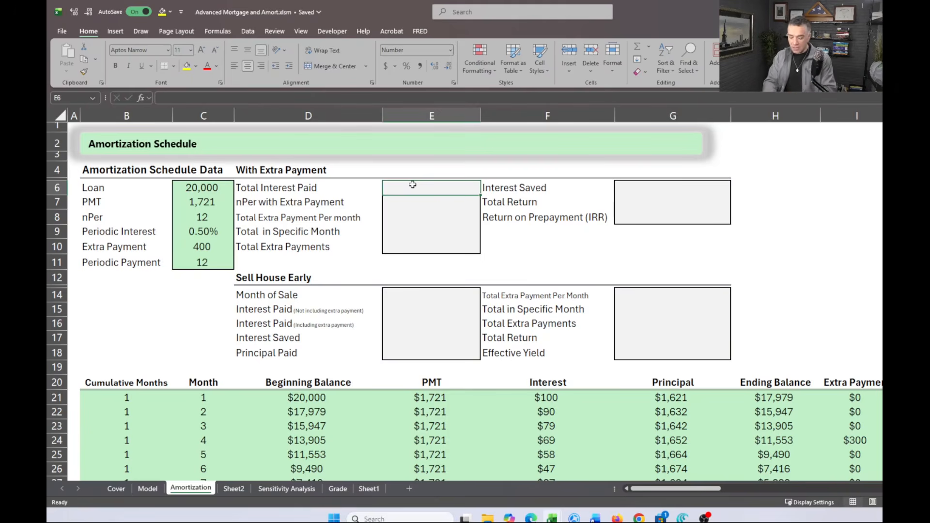
{"action": "type", "text": "="}
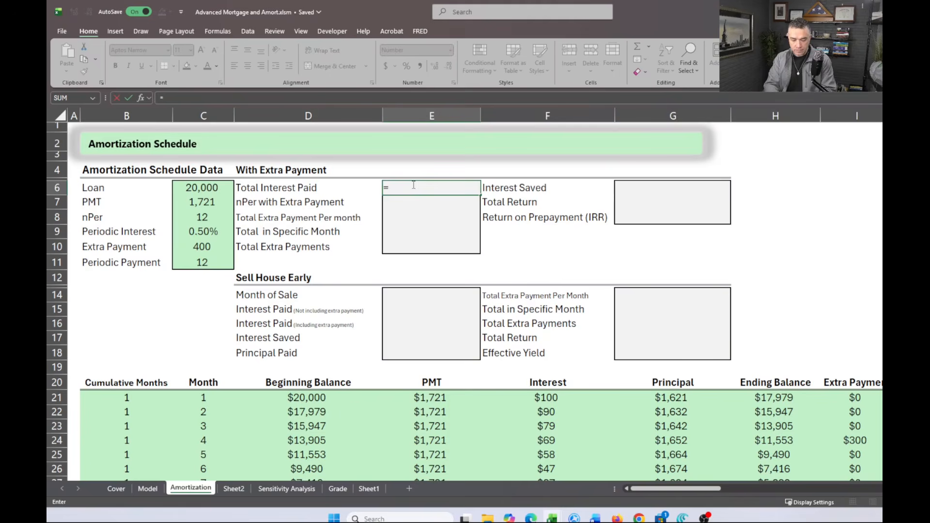
{"action": "key", "text": "BackSpace"}
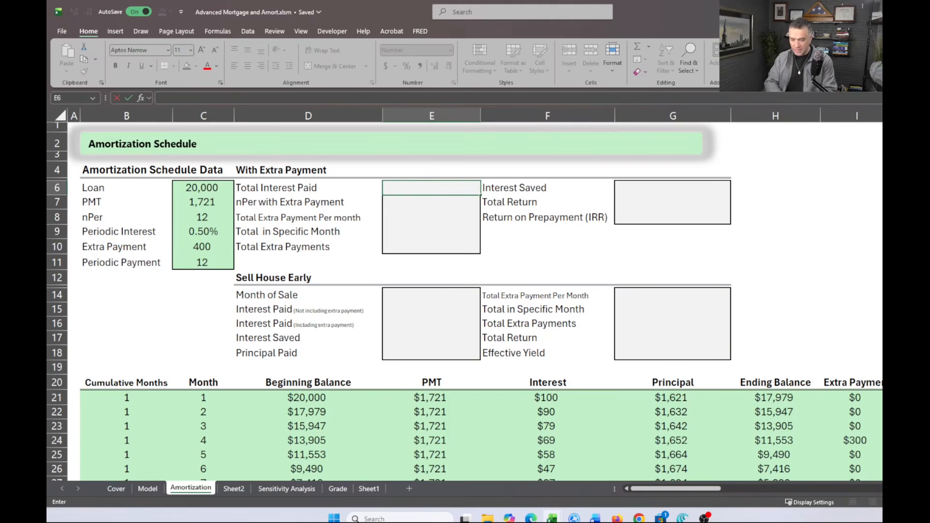
{"action": "key", "text": "alt+Tab"}
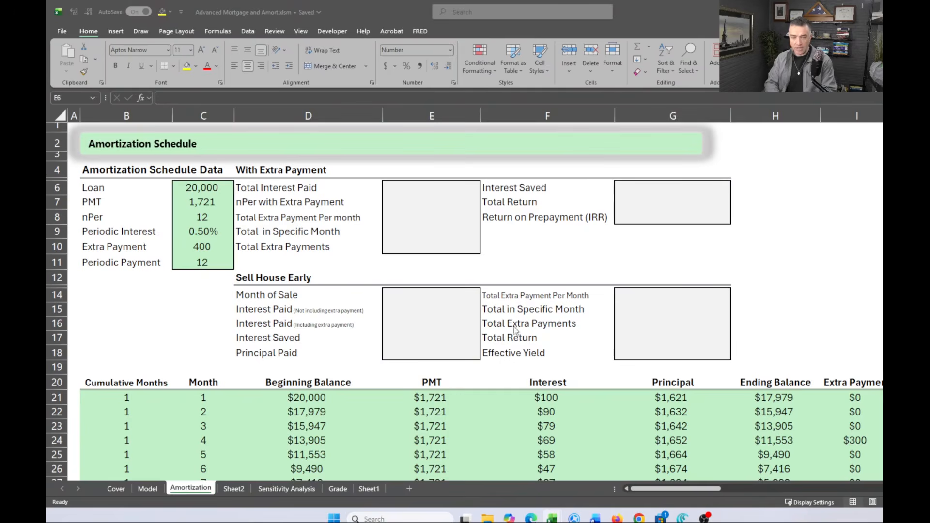
{"action": "left_click", "coordinate": [423, 190]}
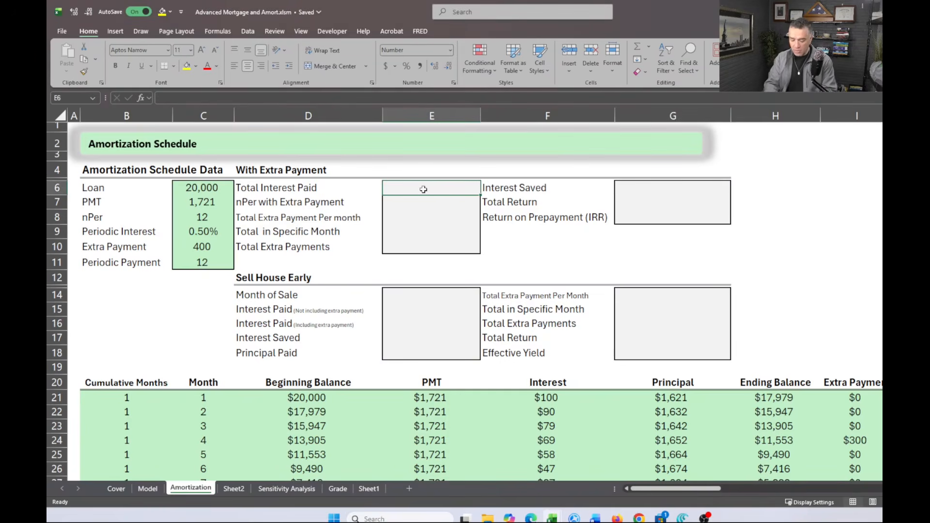
Calculate Total Interest Paid in E6 as the sum of the Interest column, F21:F2000
{"action": "type", "text": "="}
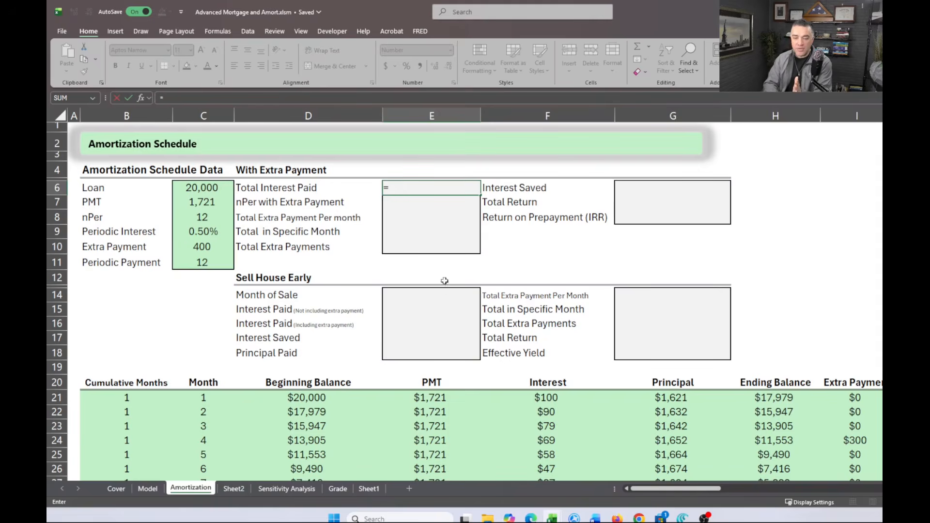
{"action": "scroll", "coordinate": [436, 337], "scroll_direction": "down", "scroll_amount": 3}
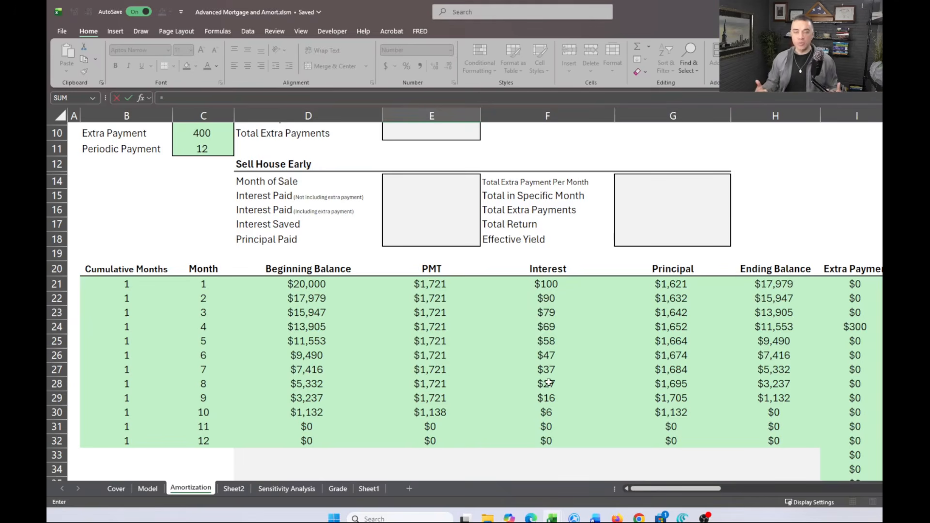
{"action": "scroll", "coordinate": [549, 382], "scroll_direction": "up", "scroll_amount": 3}
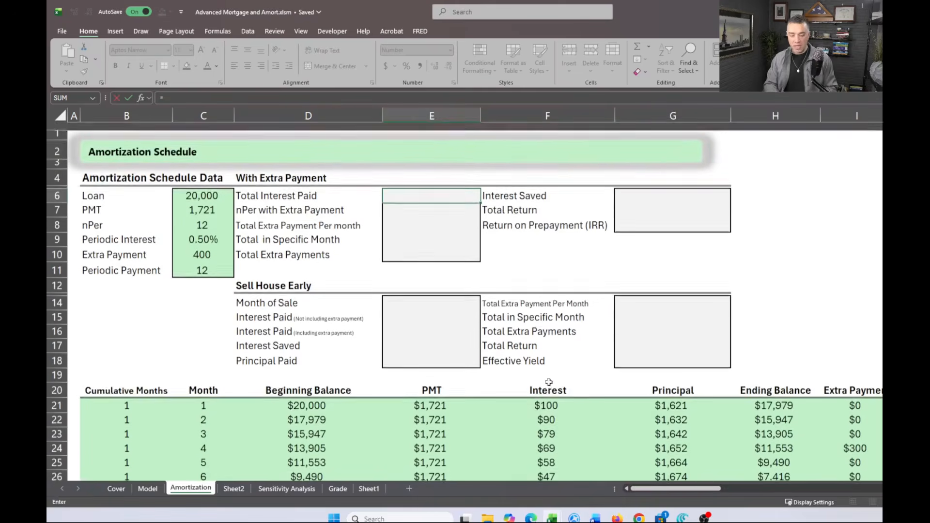
{"action": "type", "text": "sum"}
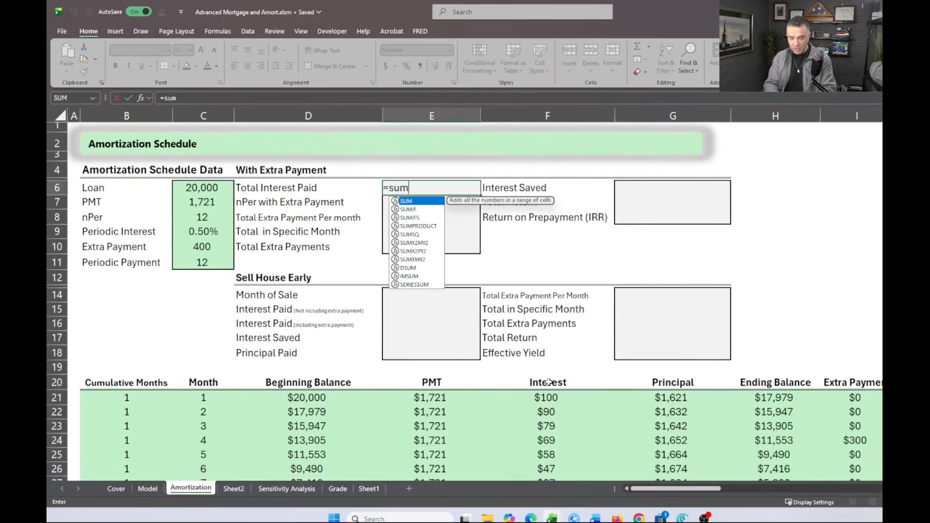
{"action": "key", "text": "Tab"}
{"action": "left_click", "coordinate": [541, 399]}
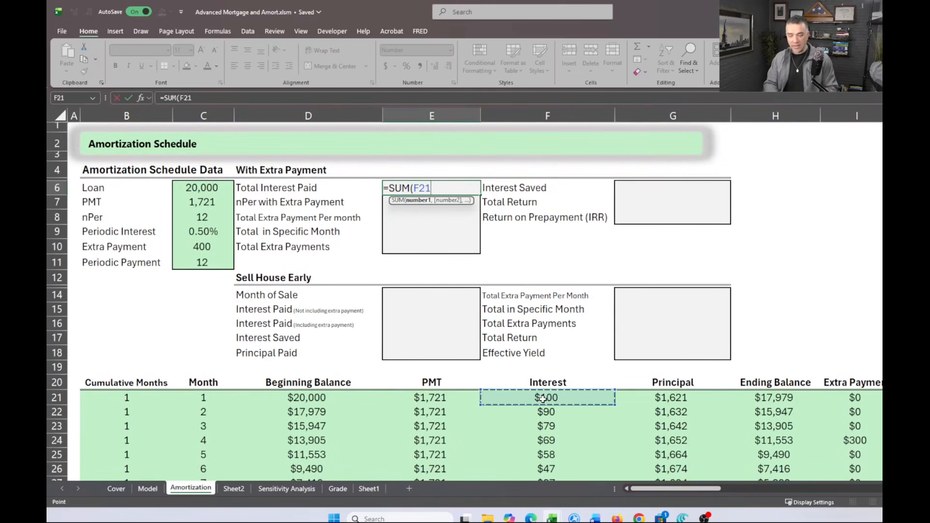
{"action": "key", "text": "ctrl+shift+Down"}
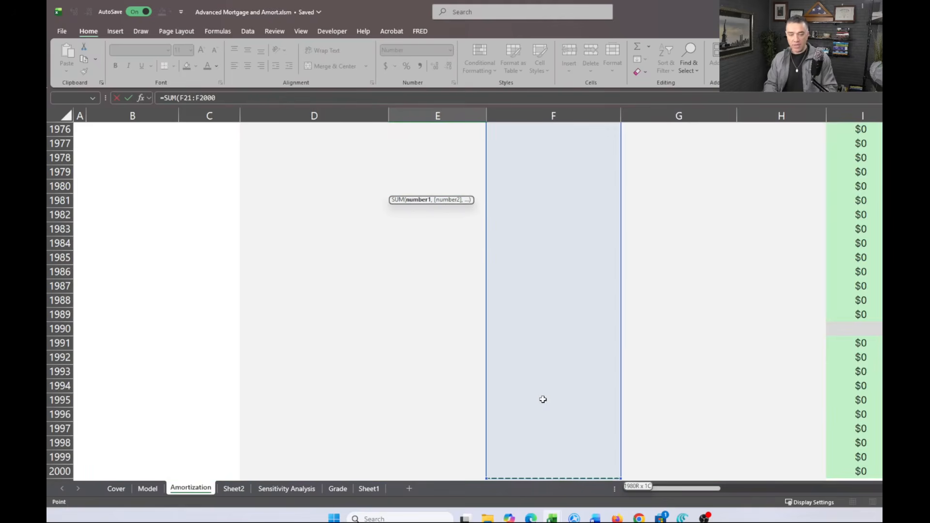
{"action": "key", "text": "Return"}
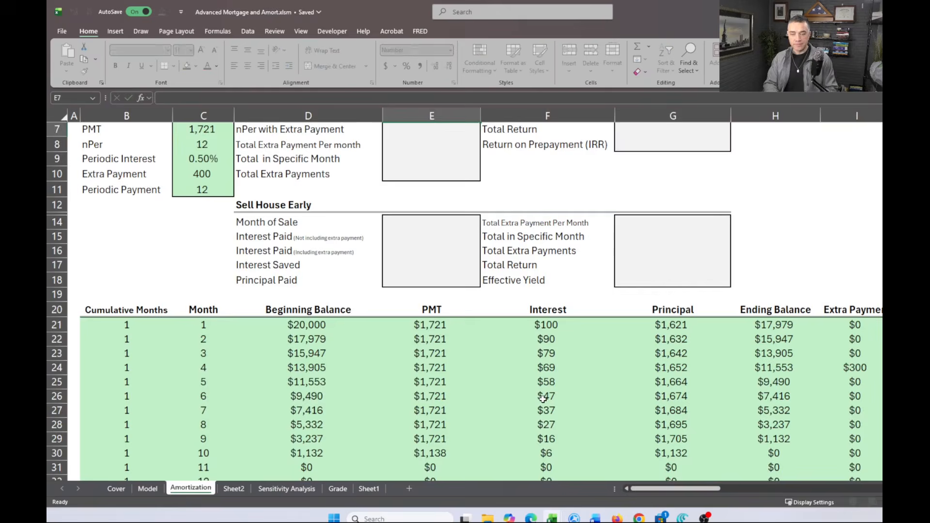
Review the With Extra Payment summary and examine the schedule's months and beginning balances to see how nPer with Extra Payment should be counted
{"action": "key", "text": "Up"}
{"action": "key", "text": "Up"}
{"action": "key", "text": "Up"}
{"action": "key", "text": "Up"}
{"action": "key", "text": "Up"}
{"action": "key", "text": "Up"}
{"action": "key", "text": "Down"}
{"action": "key", "text": "Down"}
{"action": "key", "text": "Down"}
{"action": "key", "text": "Down"}
{"action": "key", "text": "Down"}
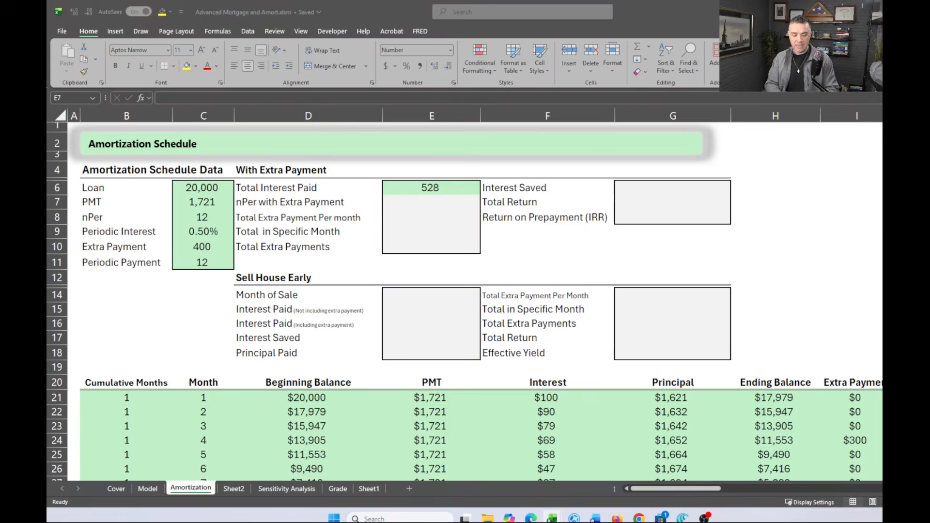
{"action": "left_click", "coordinate": [415, 232]}
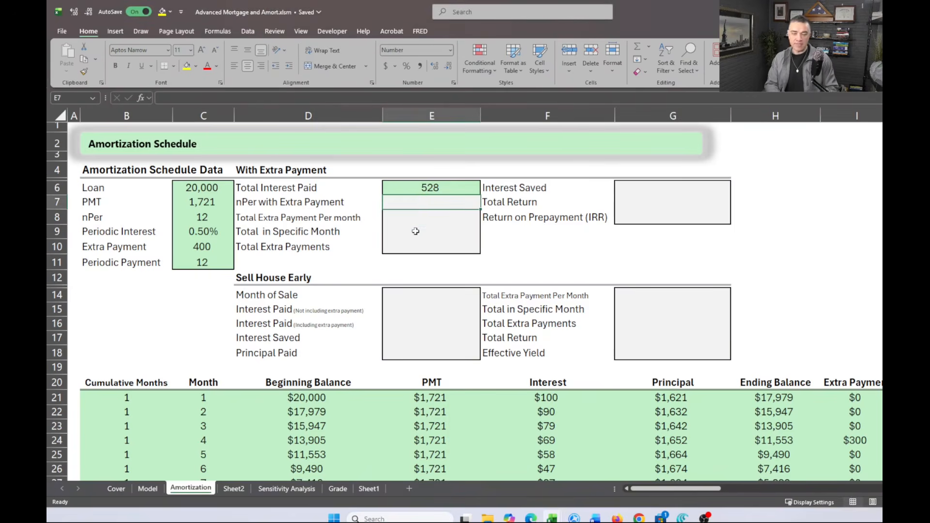
{"action": "scroll", "coordinate": [416, 202], "scroll_direction": "down", "scroll_amount": 3}
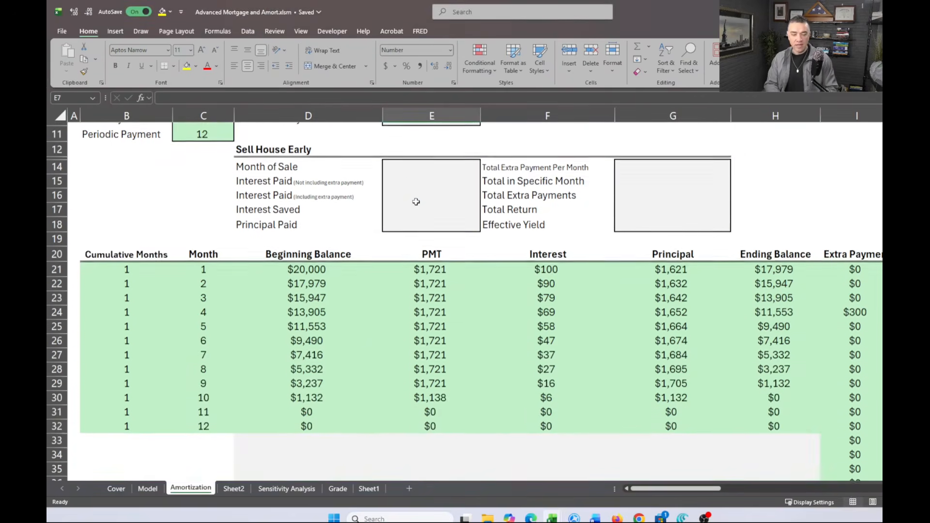
{"action": "scroll", "coordinate": [416, 202], "scroll_direction": "up", "scroll_amount": 3}
{"action": "scroll", "coordinate": [416, 202], "scroll_direction": "down", "scroll_amount": 1}
{"action": "scroll", "coordinate": [416, 201], "scroll_direction": "up", "scroll_amount": 1}
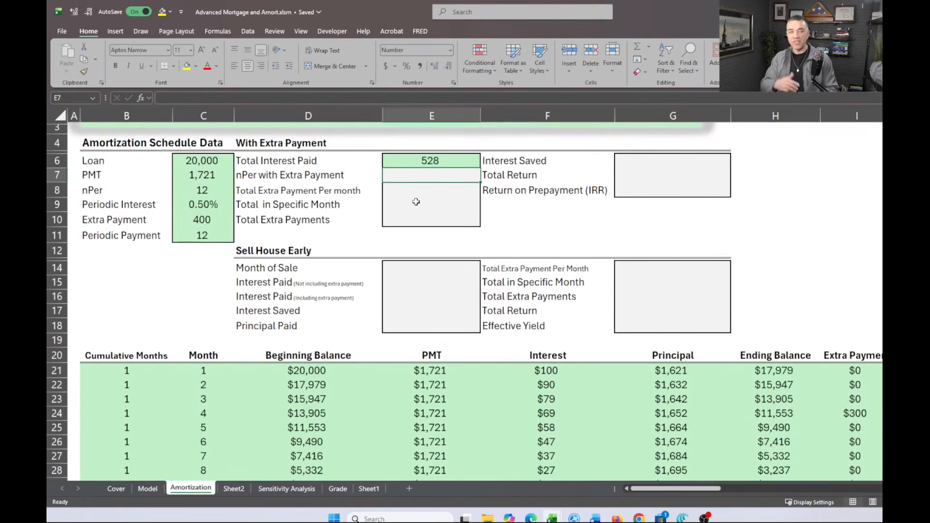
{"action": "scroll", "coordinate": [416, 202], "scroll_direction": "down", "scroll_amount": 2}
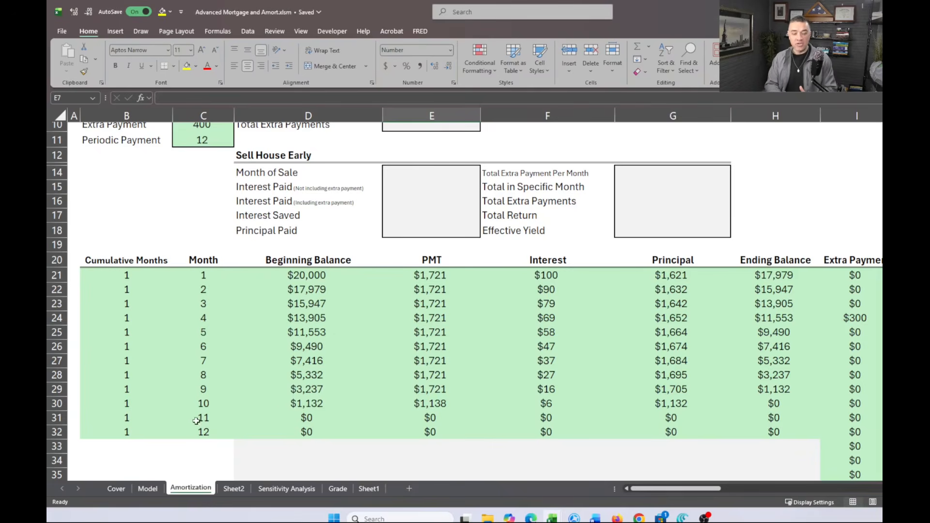
{"action": "scroll", "coordinate": [269, 417], "scroll_direction": "up", "scroll_amount": 3}
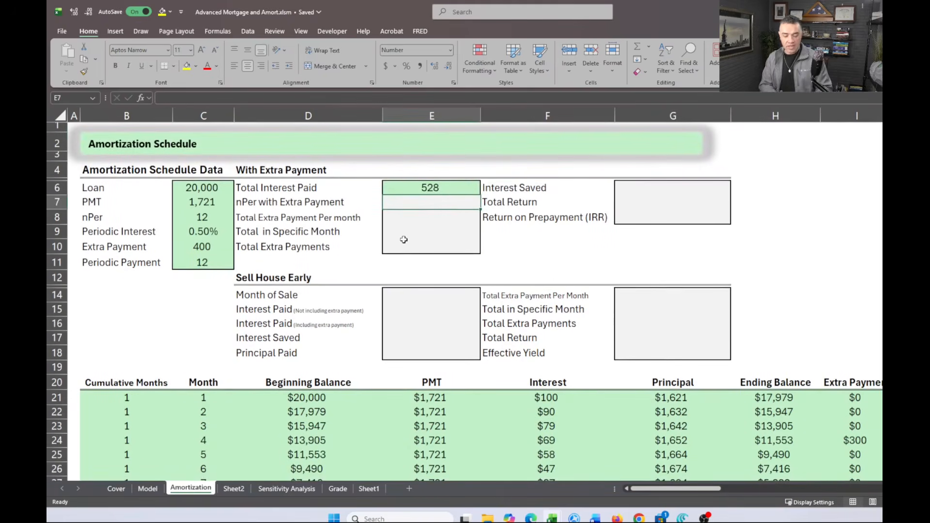
Start a SUMIF formula in E7 for nPer with Extra Payment, with Beginning Balance range D21:D2000 and criterion ">0"
{"action": "type", "text": "=sum"}
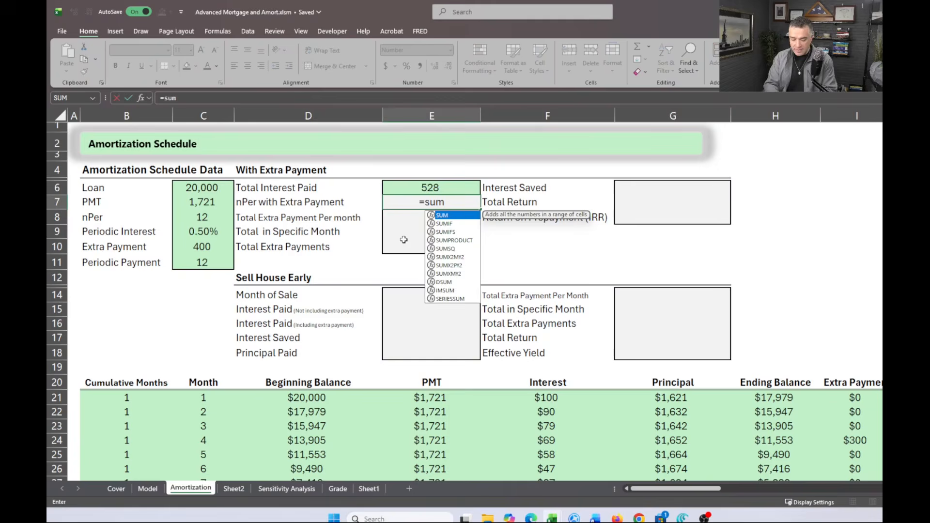
{"action": "type", "text": "if"}
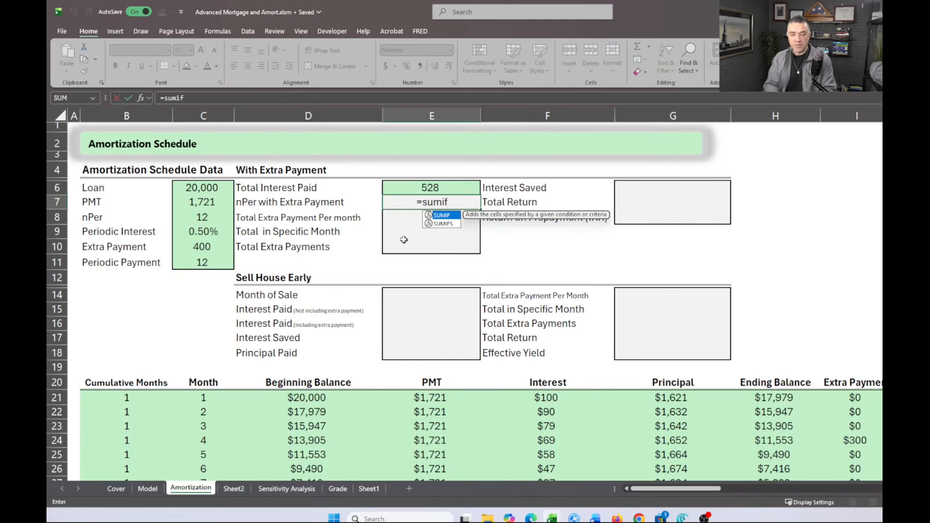
{"action": "key", "text": "Tab"}
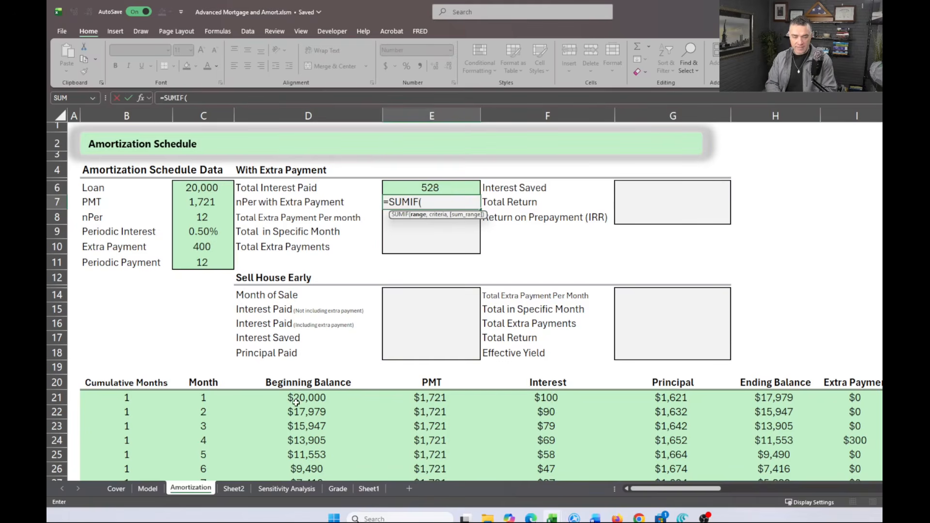
{"action": "scroll", "coordinate": [296, 403], "scroll_direction": "down", "scroll_amount": 3}
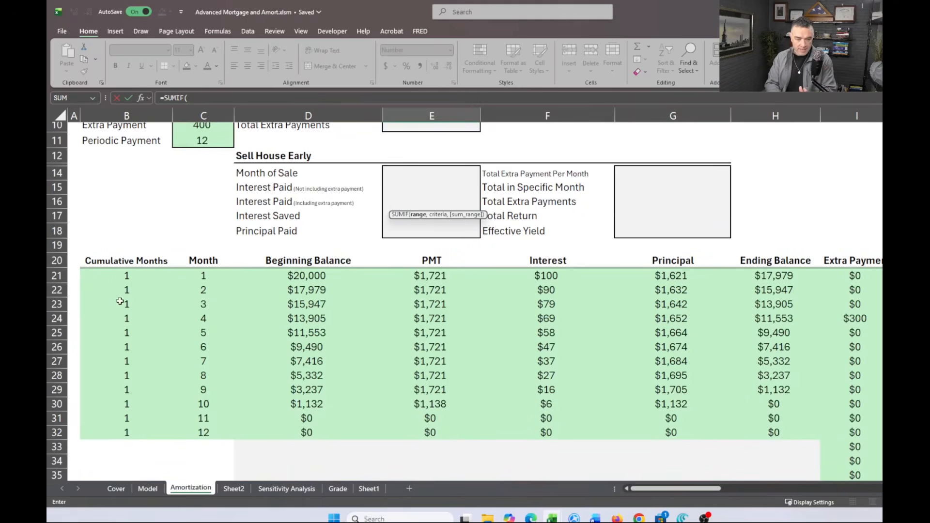
{"action": "left_click", "coordinate": [300, 279]}
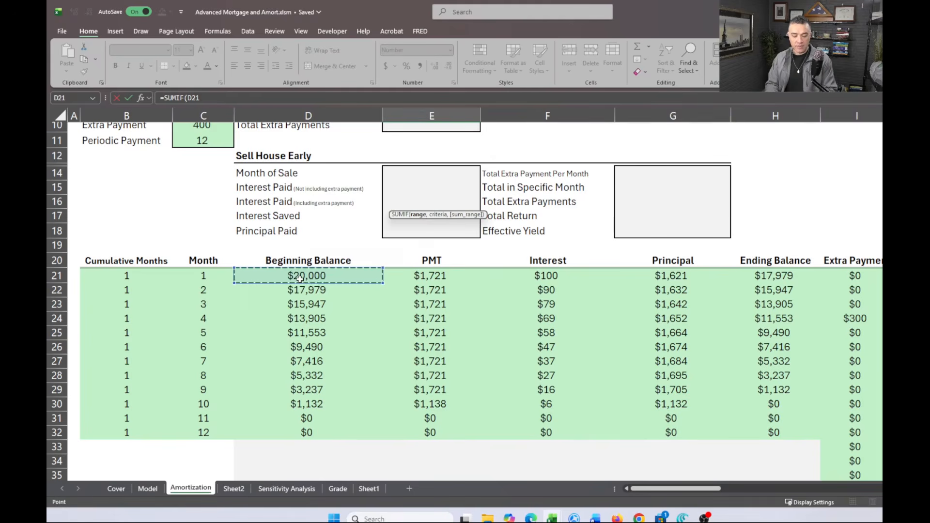
{"action": "key", "text": "ctrl+shift+Down"}
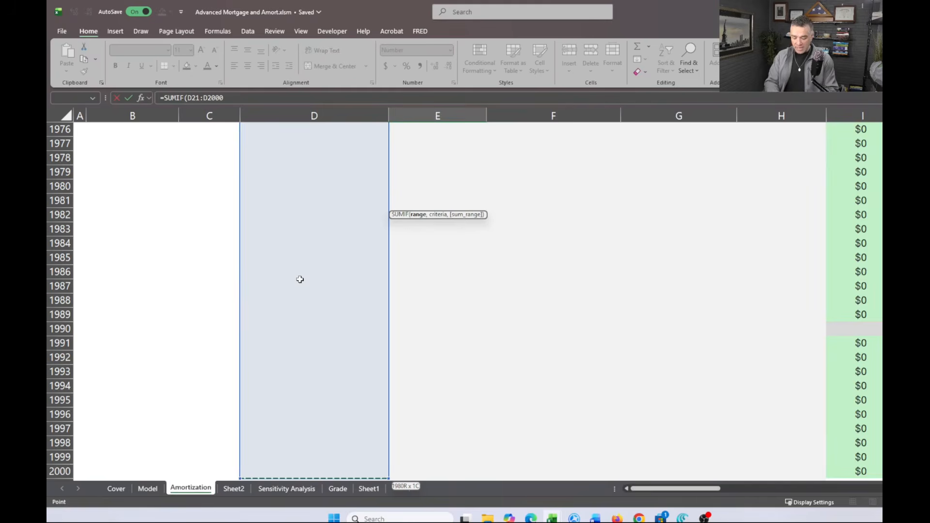
{"action": "type", "text": ","}
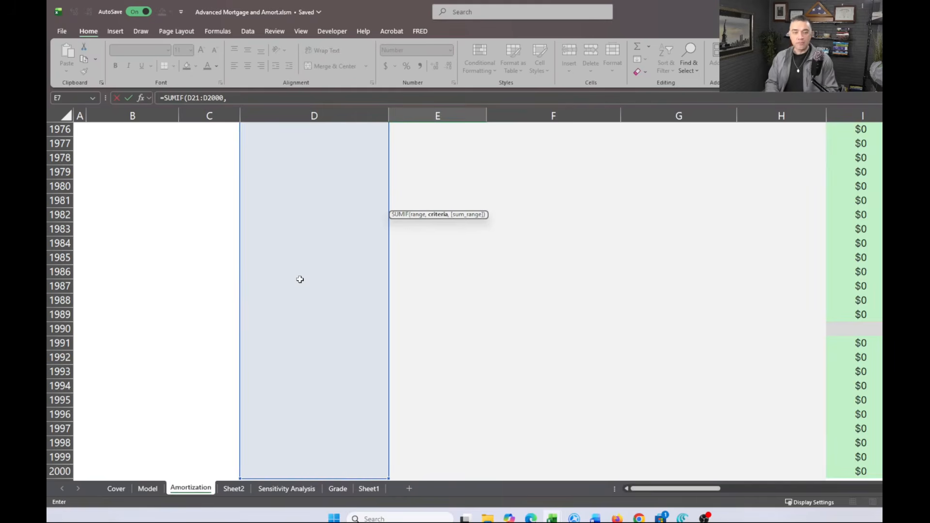
{"action": "left_click", "coordinate": [247, 97]}
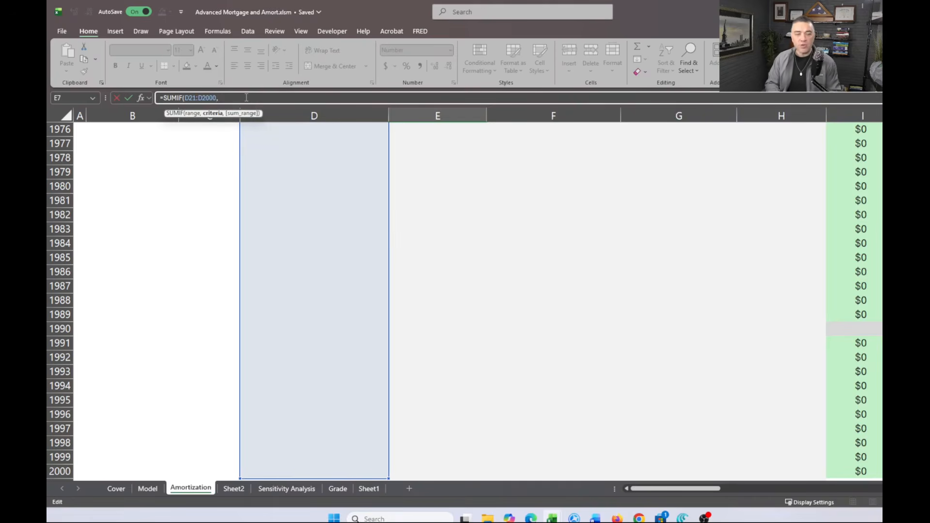
{"action": "type", "text": "\">0"}
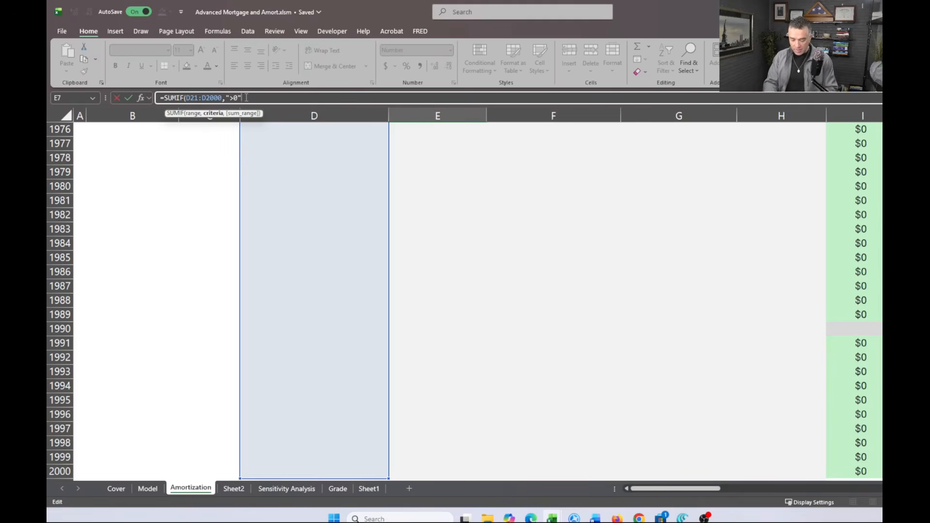
Complete the SUMIF formula with Cumulative Months B21:B3000 as the sum range, and check the formula in E7
{"action": "type", "text": ","}
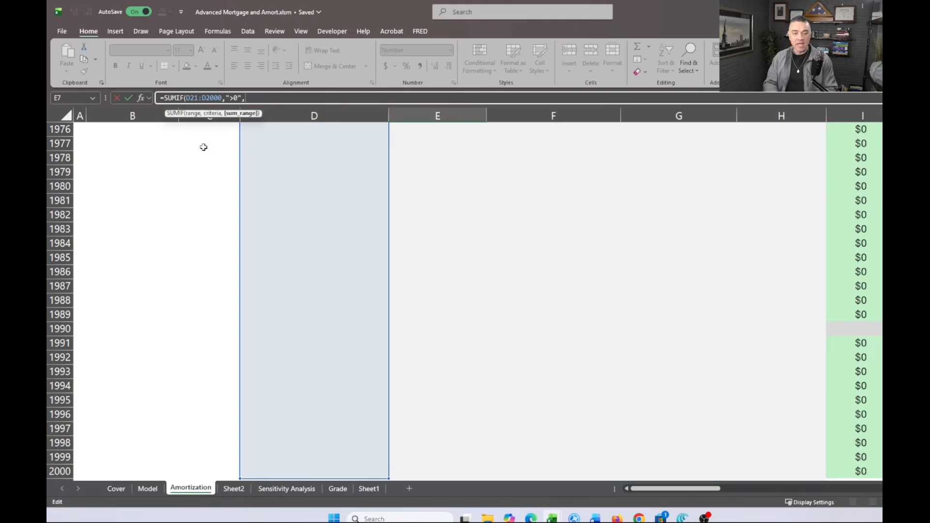
{"action": "left_click", "coordinate": [178, 186]}
{"action": "key", "text": "ctrl+Up"}
{"action": "key", "text": "ctrl+Up"}
{"action": "key", "text": "ctrl+Up"}
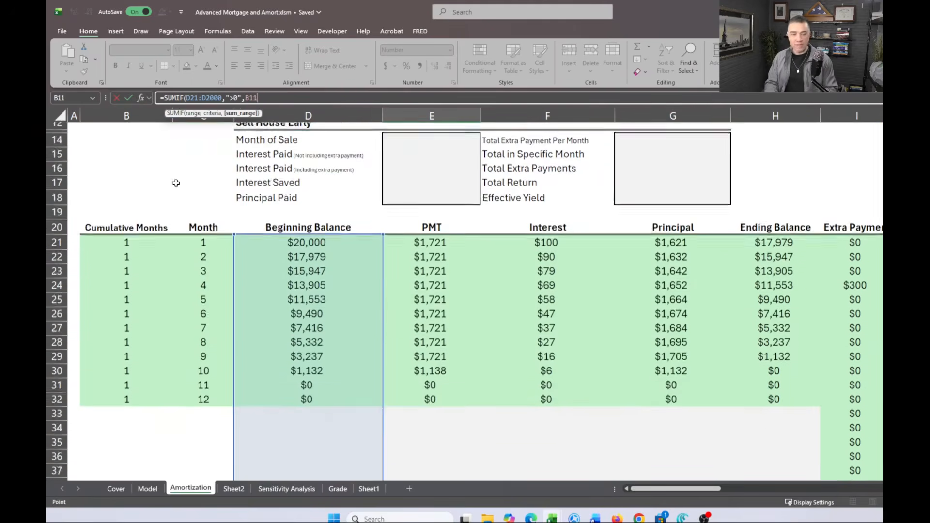
{"action": "key", "text": "Down"}
{"action": "key", "text": "Down"}
{"action": "key", "text": "Down"}
{"action": "key", "text": "Down"}
{"action": "key", "text": "Down"}
{"action": "key", "text": "Down"}
{"action": "key", "text": "Down"}
{"action": "key", "text": "Down"}
{"action": "key", "text": "Down"}
{"action": "key", "text": "Down"}
{"action": "key", "text": "Down"}
{"action": "key", "text": "Down"}
{"action": "key", "text": "Down"}
{"action": "key", "text": "Down"}
{"action": "key", "text": "Down"}
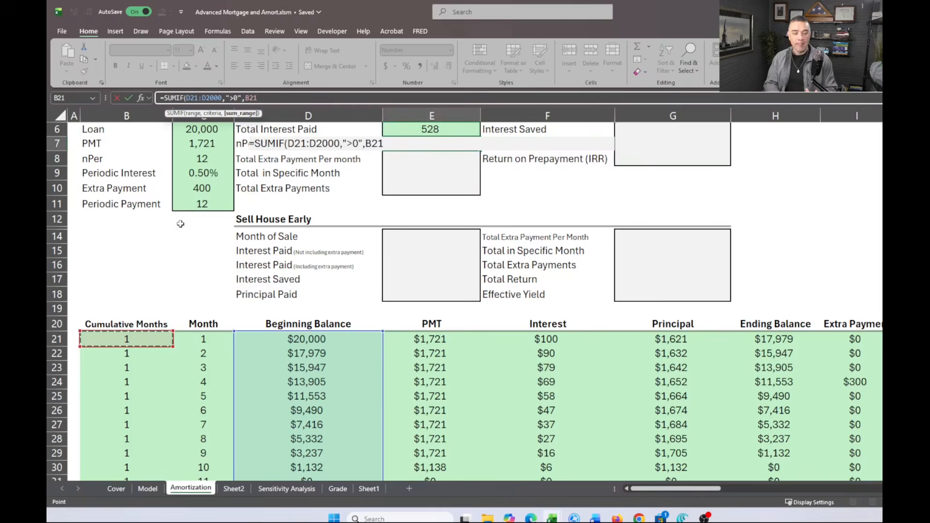
{"action": "scroll", "coordinate": [201, 320], "scroll_direction": "down", "scroll_amount": 2}
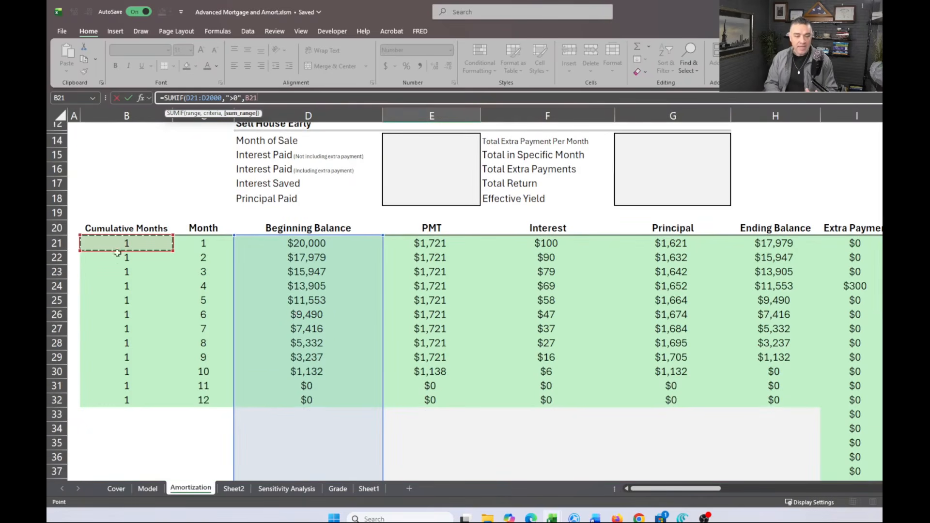
{"action": "key", "text": "ctrl+shift+Down"}
{"action": "key", "text": "ctrl+shift+Down"}
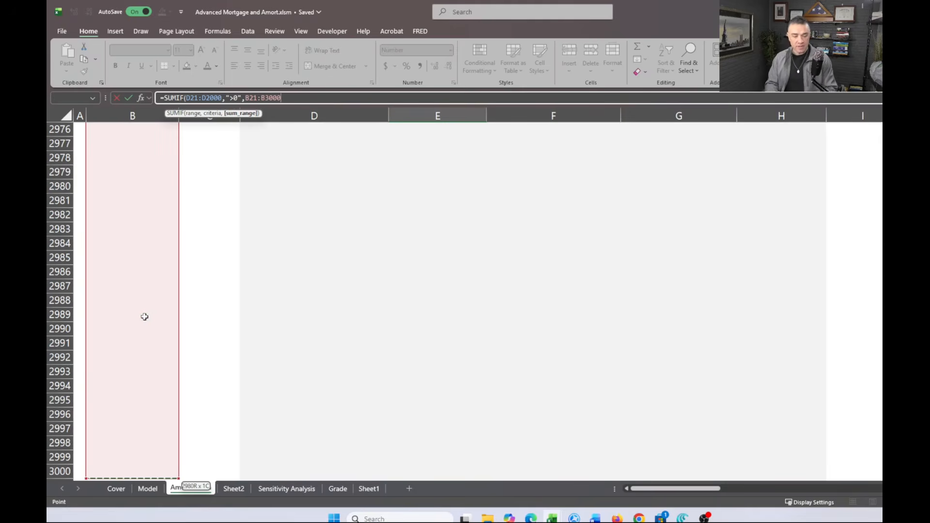
{"action": "key", "text": "Return"}
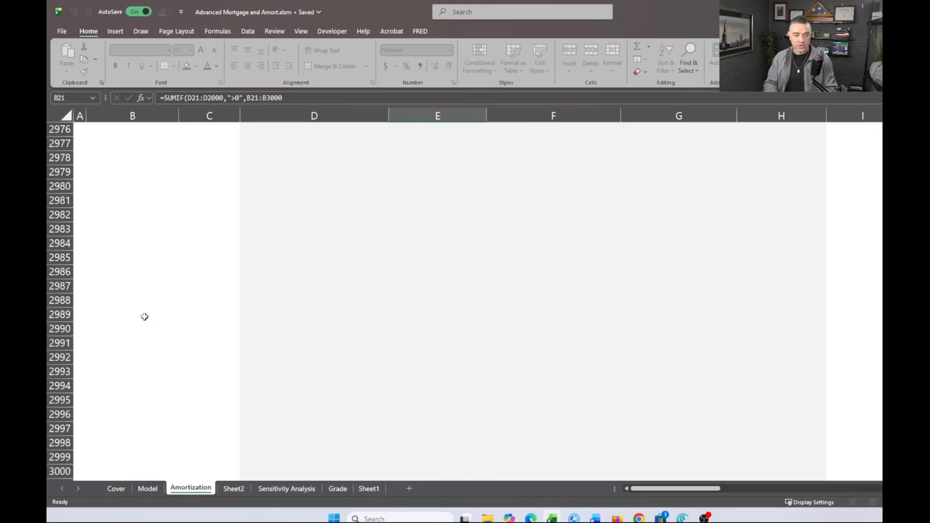
{"action": "key", "text": "Escape"}
{"action": "scroll", "coordinate": [144, 316], "scroll_direction": "up", "scroll_amount": 3}
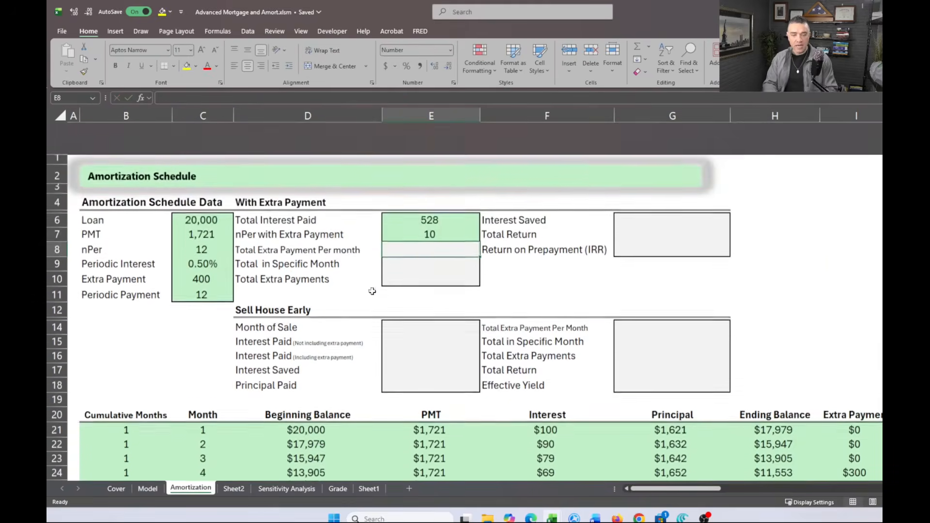
{"action": "left_click", "coordinate": [432, 202]}
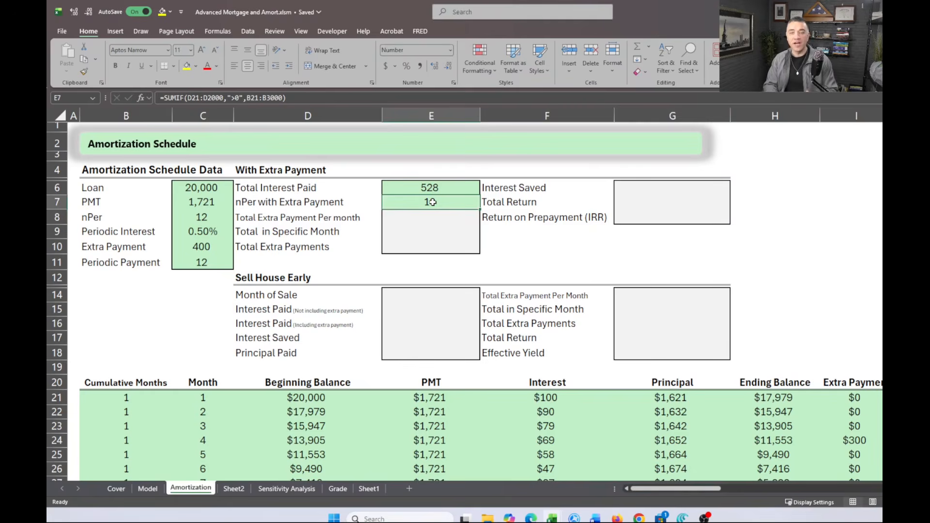
Calculate Total Extra Payment Per month in E8 as the sum of K21:K2000
{"action": "left_click", "coordinate": [417, 217]}
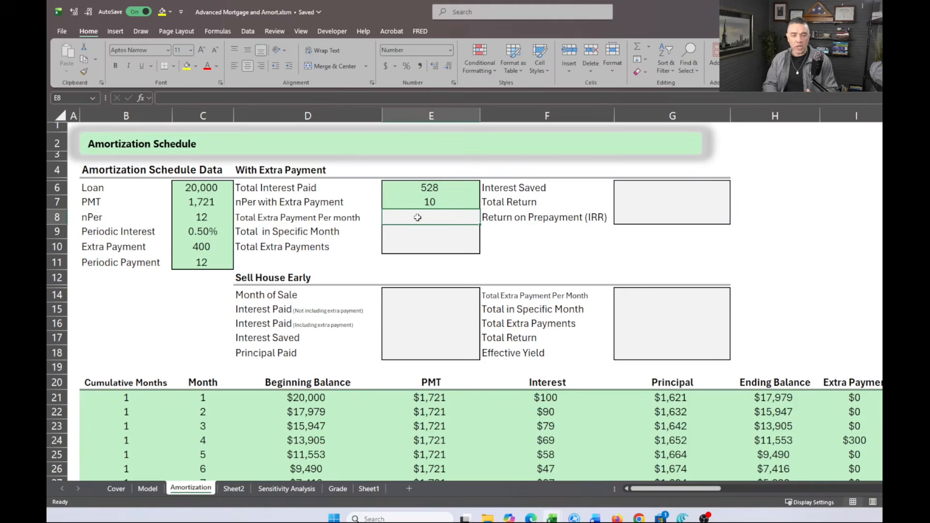
{"action": "scroll", "coordinate": [418, 218], "scroll_direction": "down", "scroll_amount": 1}
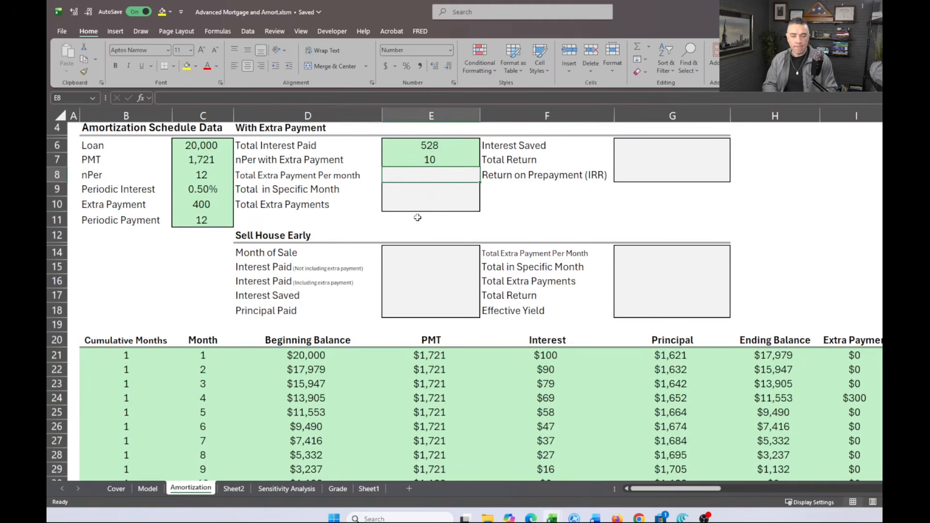
{"action": "scroll", "coordinate": [640, 298], "scroll_direction": "right", "scroll_amount": 1}
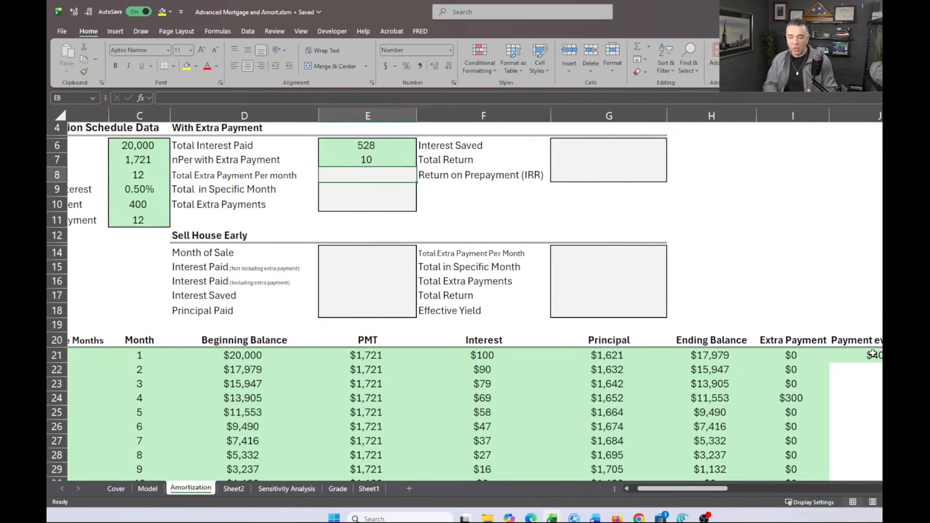
{"action": "scroll", "coordinate": [872, 355], "scroll_direction": "down", "scroll_amount": 3}
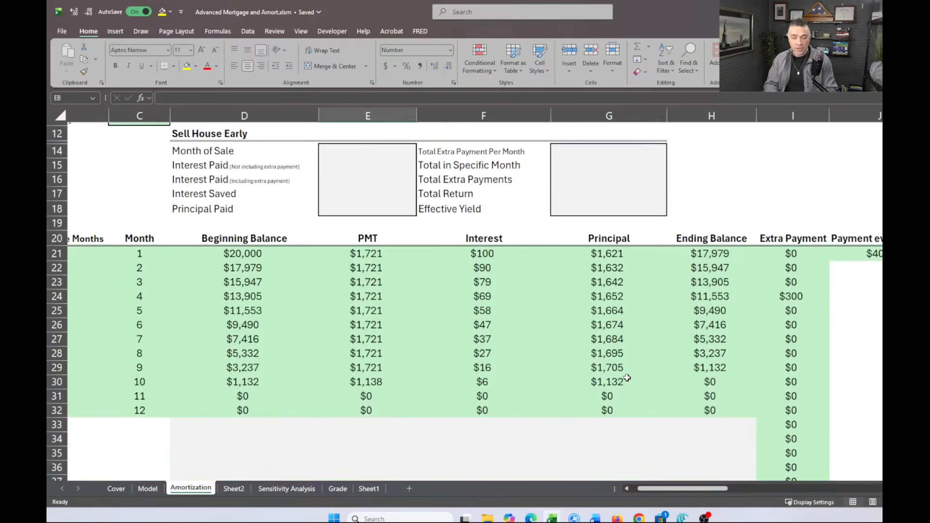
{"action": "scroll", "coordinate": [625, 376], "scroll_direction": "right", "scroll_amount": 1}
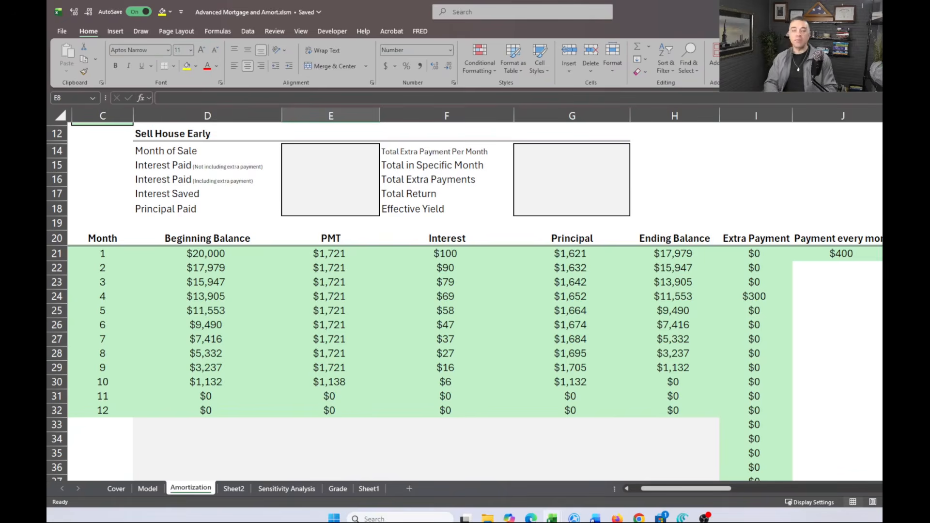
{"action": "scroll", "coordinate": [357, 216], "scroll_direction": "up", "scroll_amount": 4}
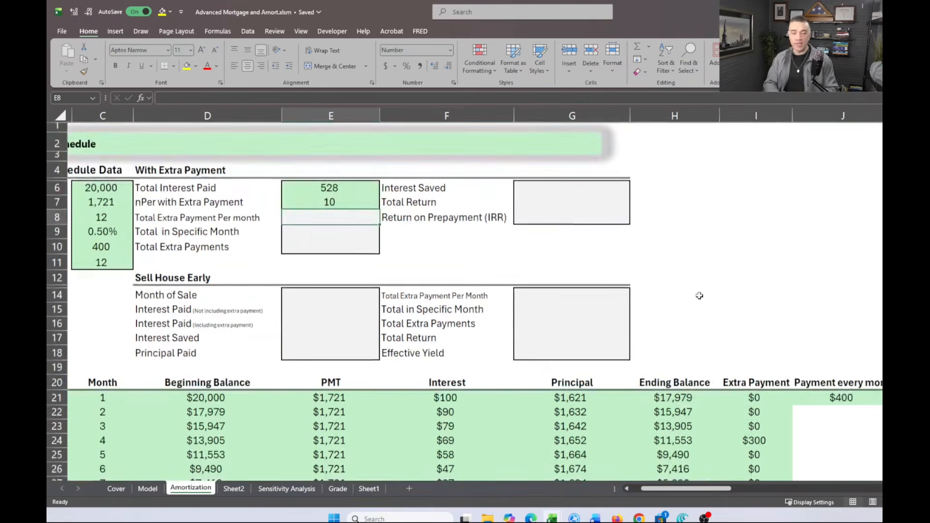
{"action": "type", "text": "=SUM("}
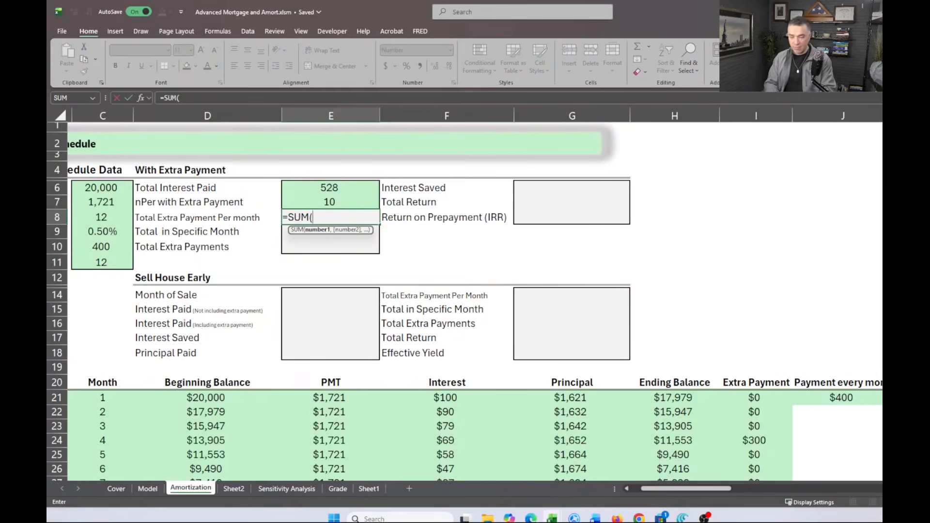
{"action": "left_click", "coordinate": [911, 398]}
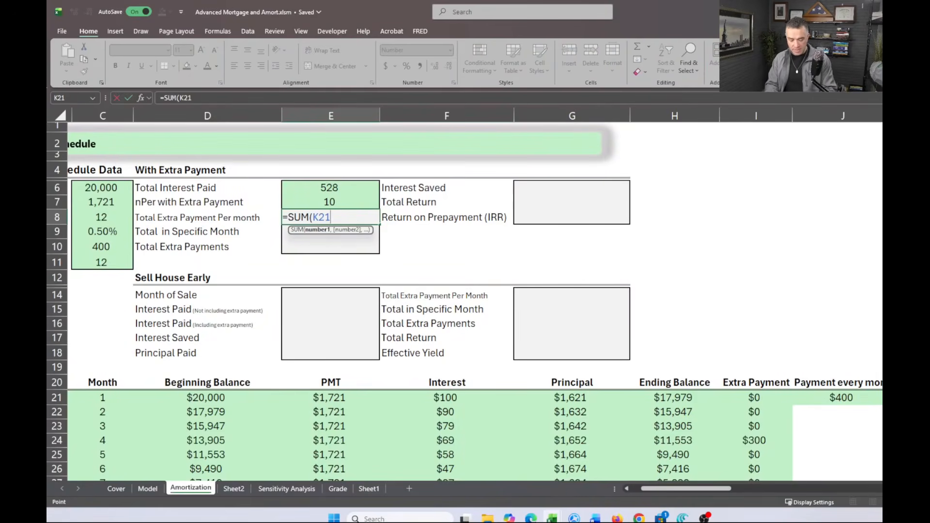
{"action": "key", "text": "ctrl+shift+Down"}
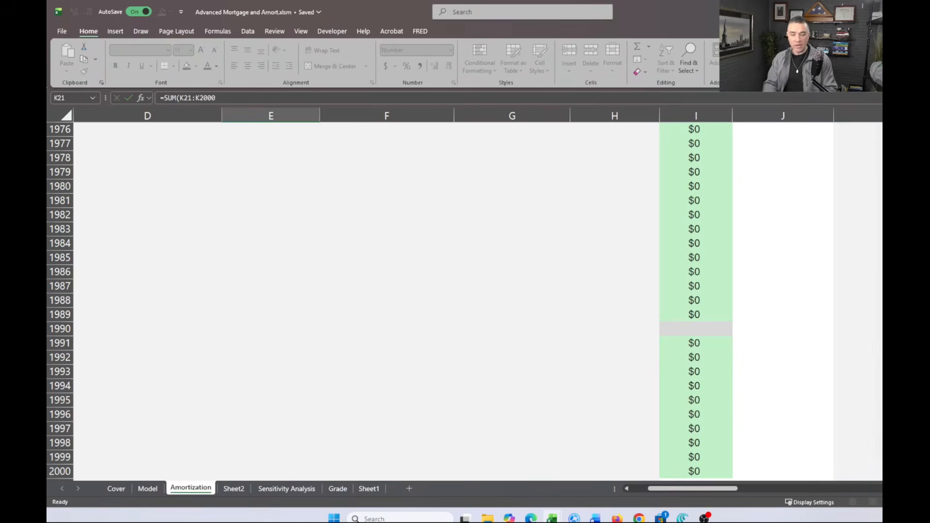
{"action": "key", "text": "Return"}
{"action": "scroll", "coordinate": [477, 328], "scroll_direction": "up", "scroll_amount": 3}
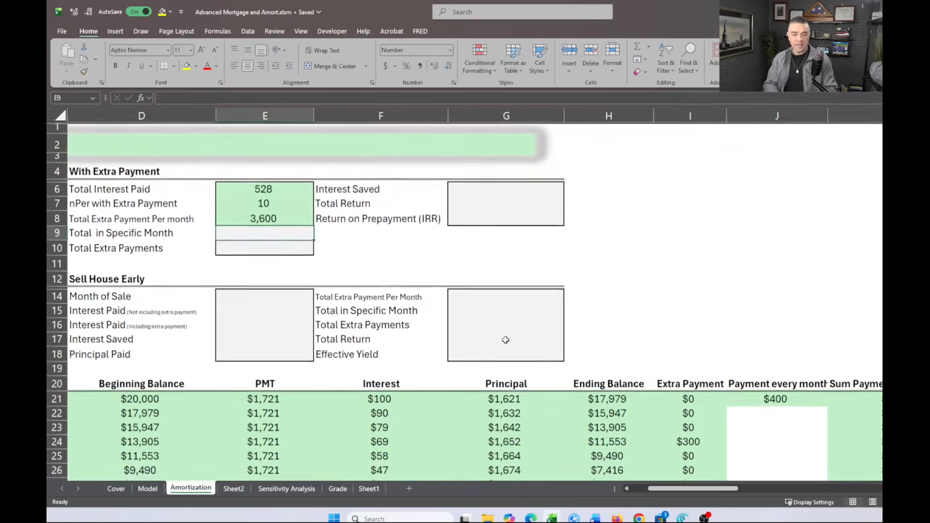
Start a SUM formula in E9 for the Total in Specific Month
{"action": "scroll", "coordinate": [477, 328], "scroll_direction": "left", "scroll_amount": 1}
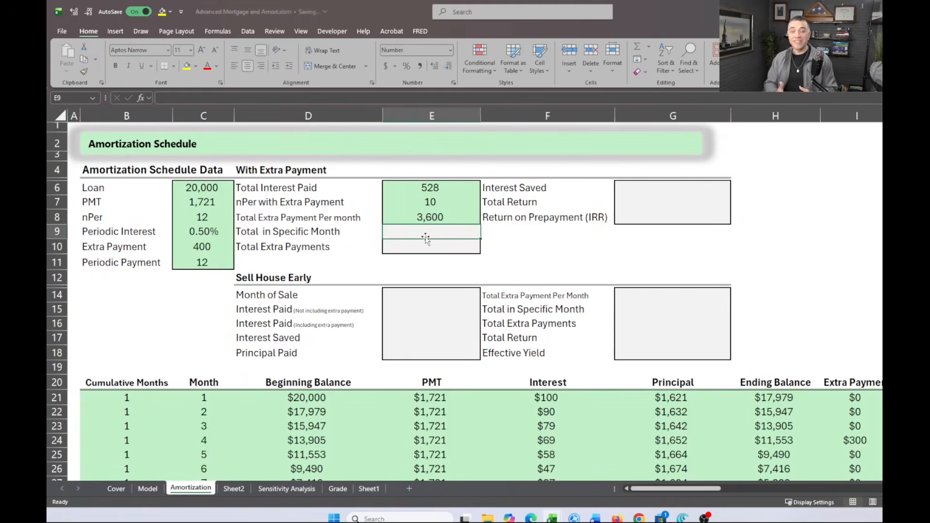
{"action": "type", "text": "="}
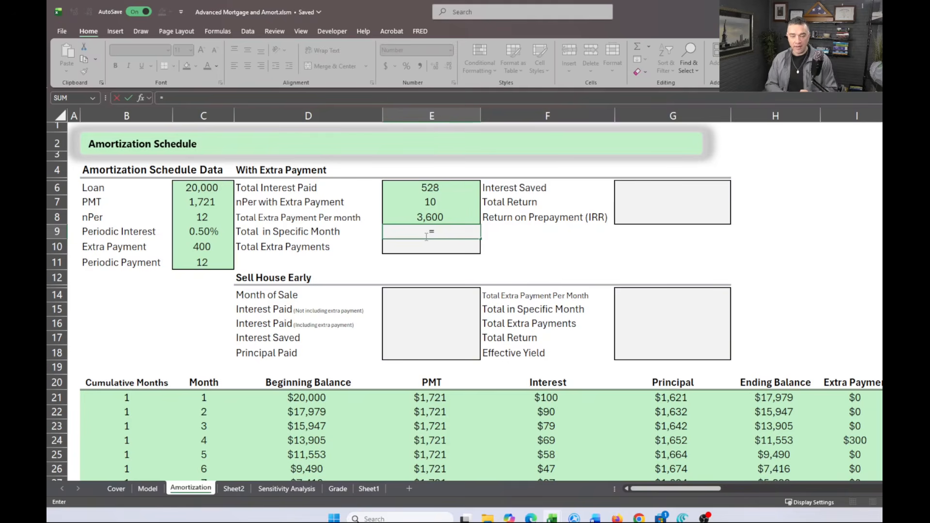
{"action": "type", "text": "sum"}
{"action": "key", "text": "Tab"}
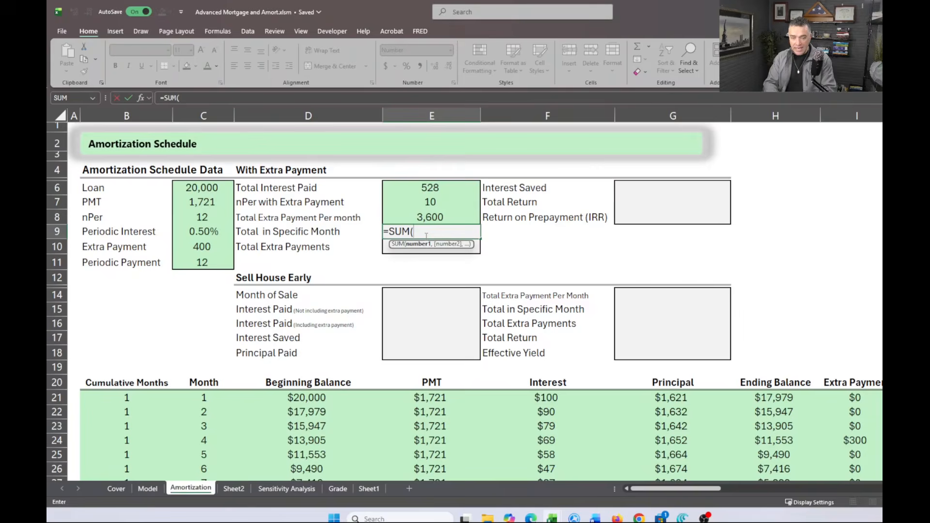
{"action": "left_click", "coordinate": [848, 398]}
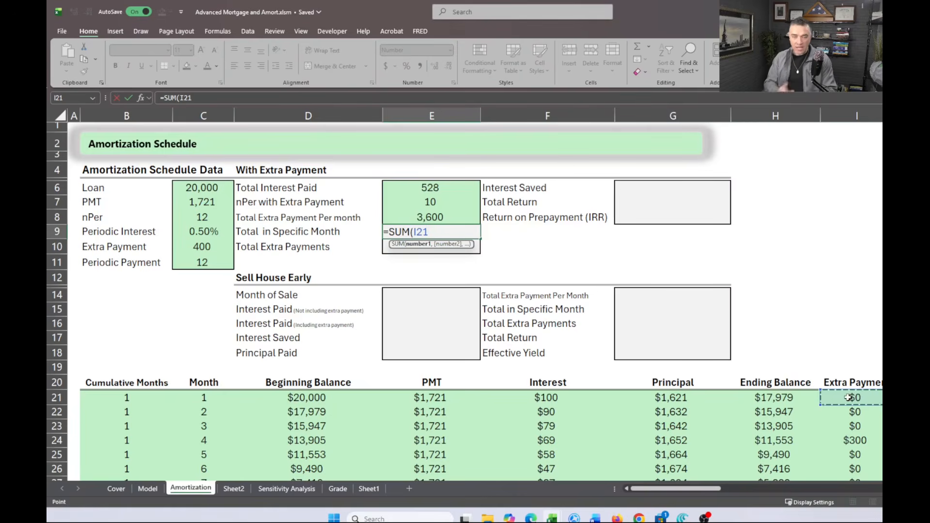
{"action": "scroll", "coordinate": [830, 334], "scroll_direction": "down", "scroll_amount": 2}
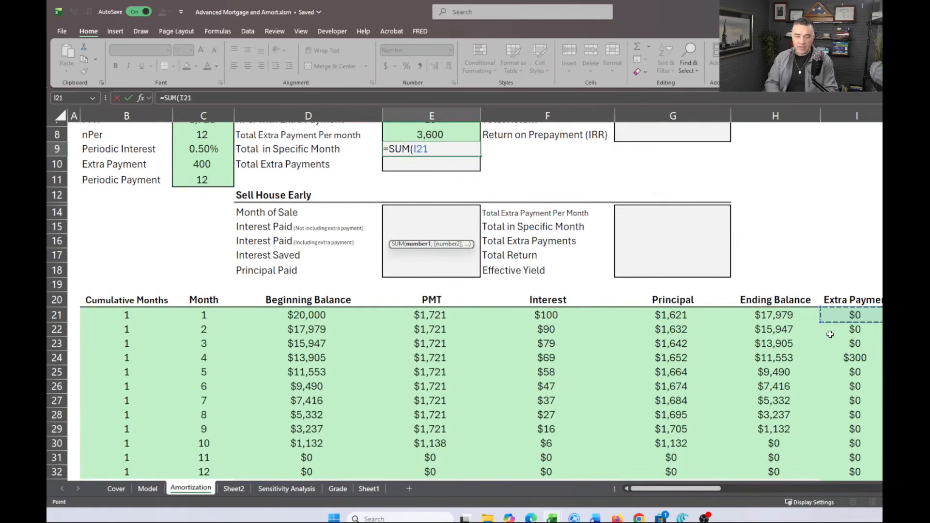
{"action": "scroll", "coordinate": [830, 334], "scroll_direction": "down", "scroll_amount": 3}
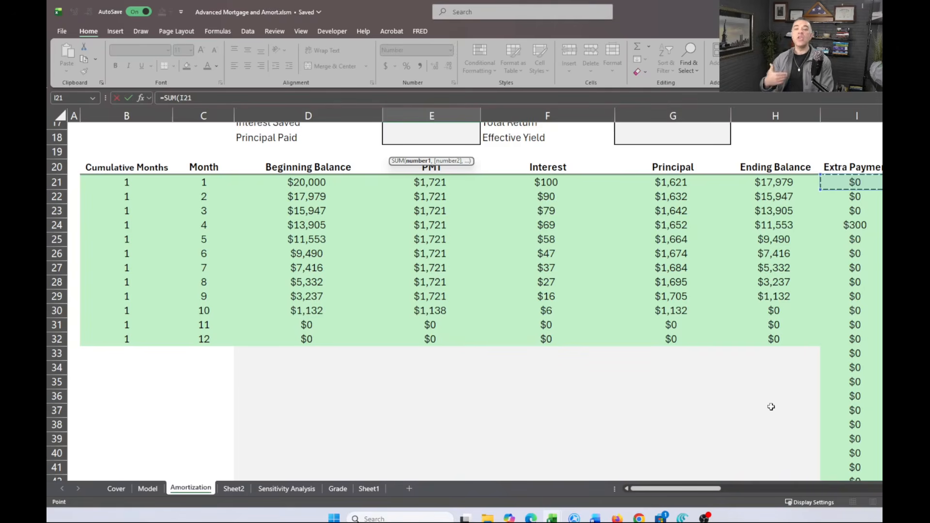
{"action": "scroll", "coordinate": [771, 407], "scroll_direction": "up", "scroll_amount": 5}
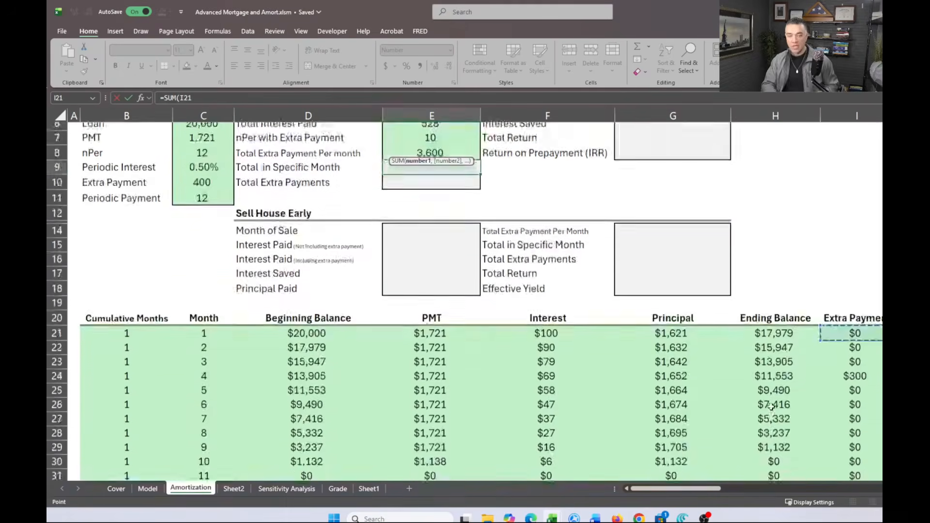
{"action": "key", "text": "BackSpace"}
{"action": "key", "text": "BackSpace"}
{"action": "key", "text": "BackSpace"}
{"action": "key", "text": "BackSpace"}
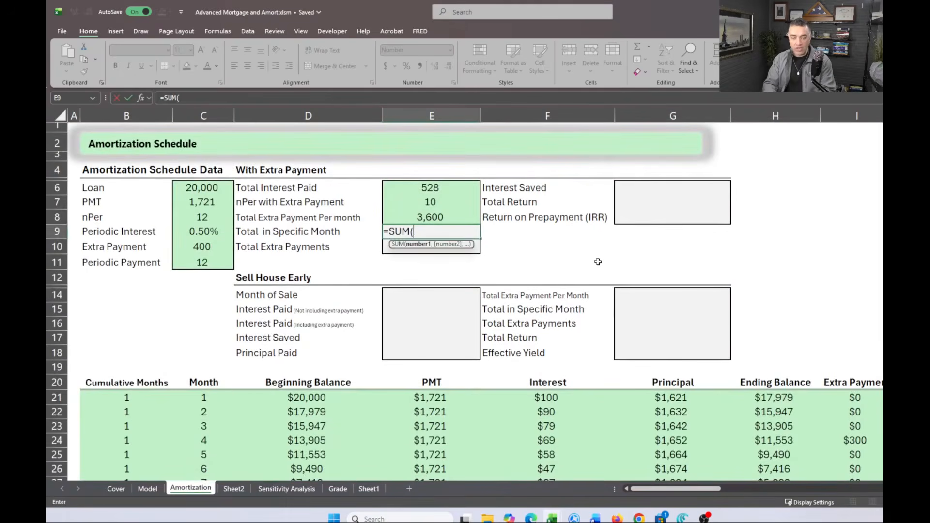
Change the E9 formula to SUMIF, with Beginning Balance range D21:D2000 and criterion ">0"
{"action": "type", "text": "IF("}
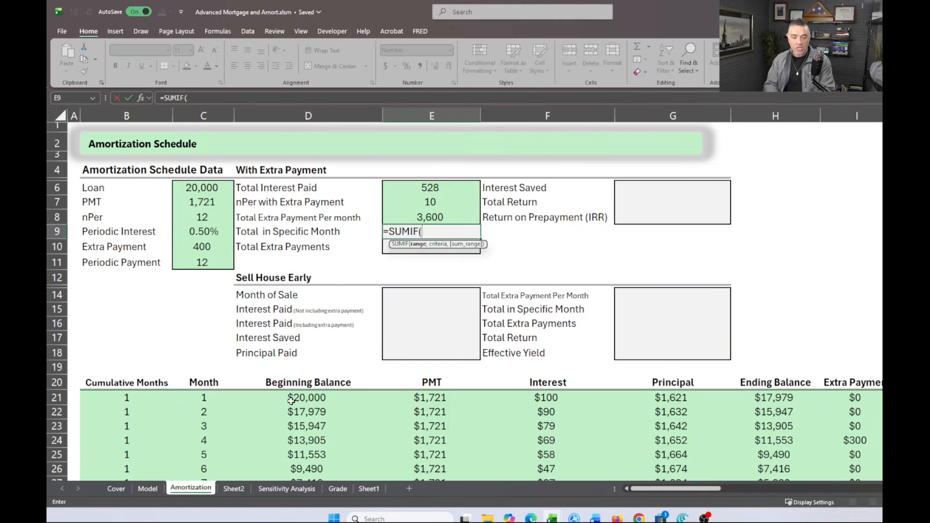
{"action": "scroll", "coordinate": [291, 401], "scroll_direction": "down", "scroll_amount": 3}
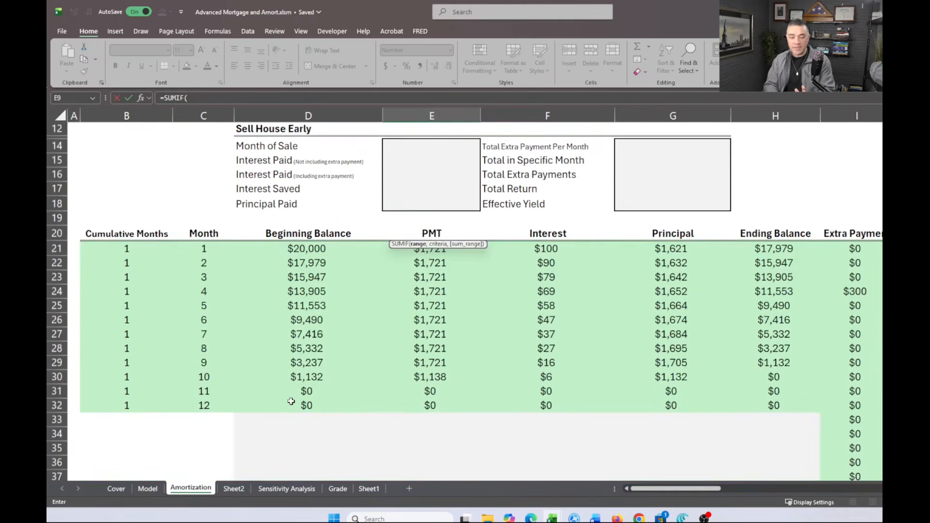
{"action": "scroll", "coordinate": [291, 401], "scroll_direction": "up", "scroll_amount": 2}
{"action": "left_click", "coordinate": [302, 320]}
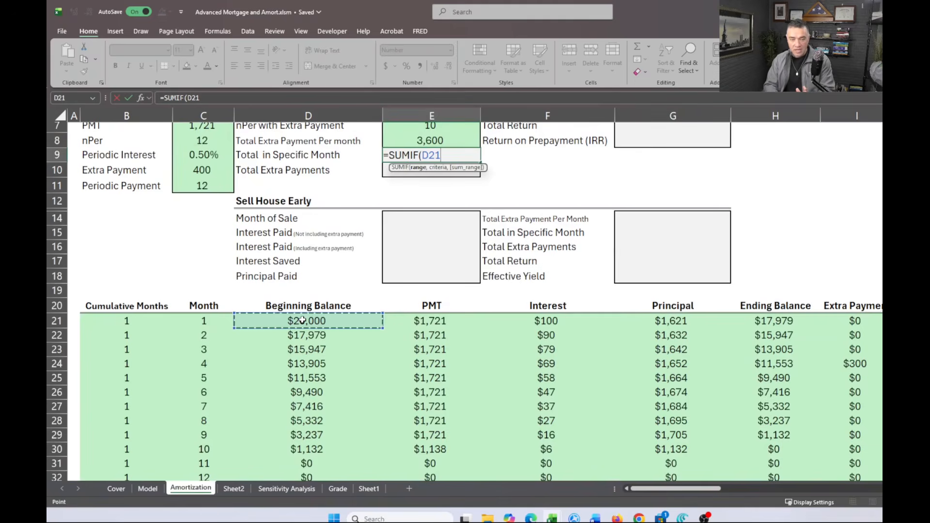
{"action": "key", "text": "ctrl+shift+Down"}
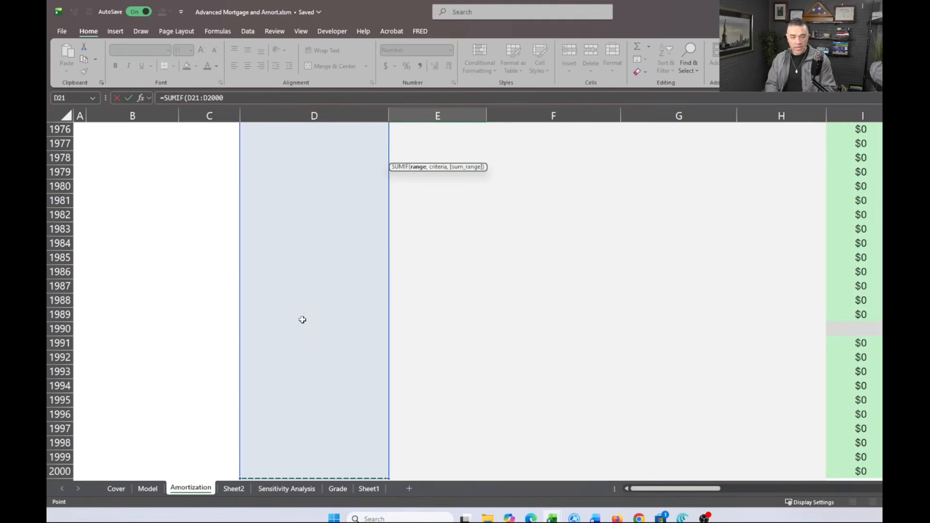
{"action": "type", "text": ","}
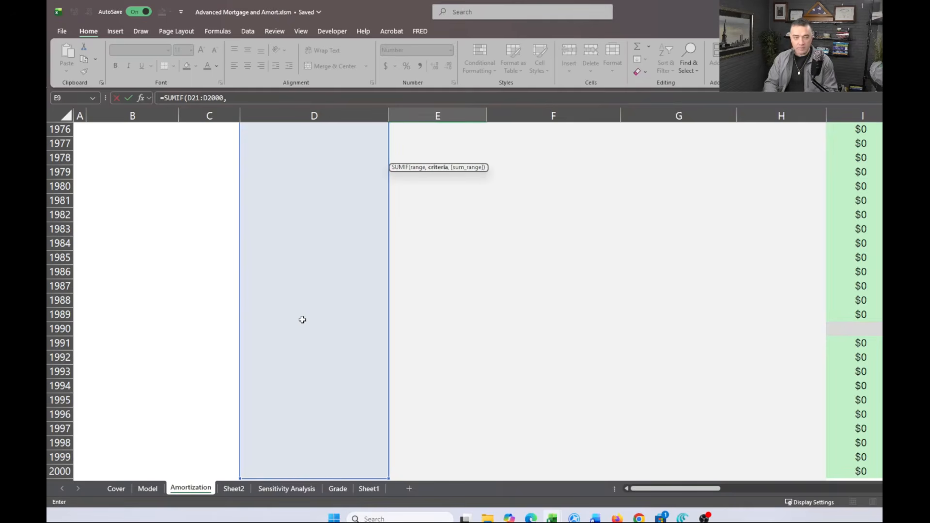
{"action": "left_click", "coordinate": [240, 98]}
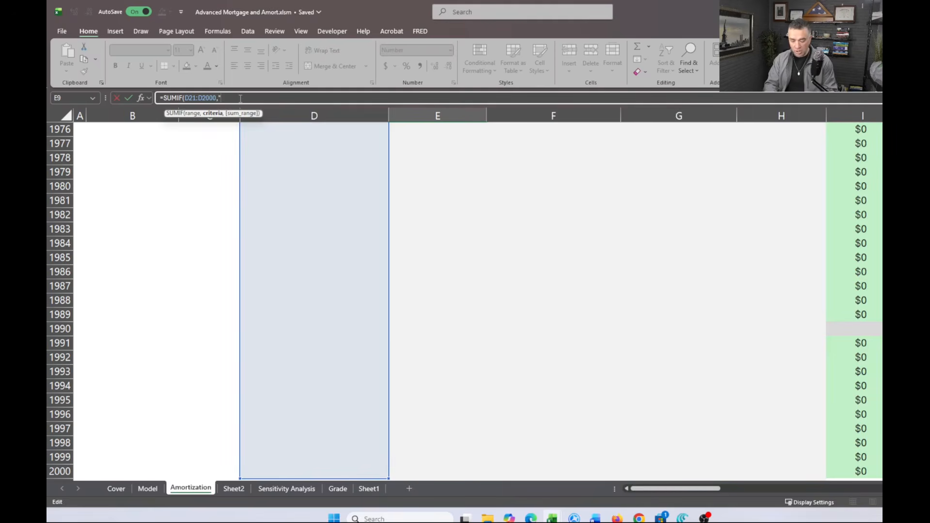
{"action": "type", "text": "\">"}
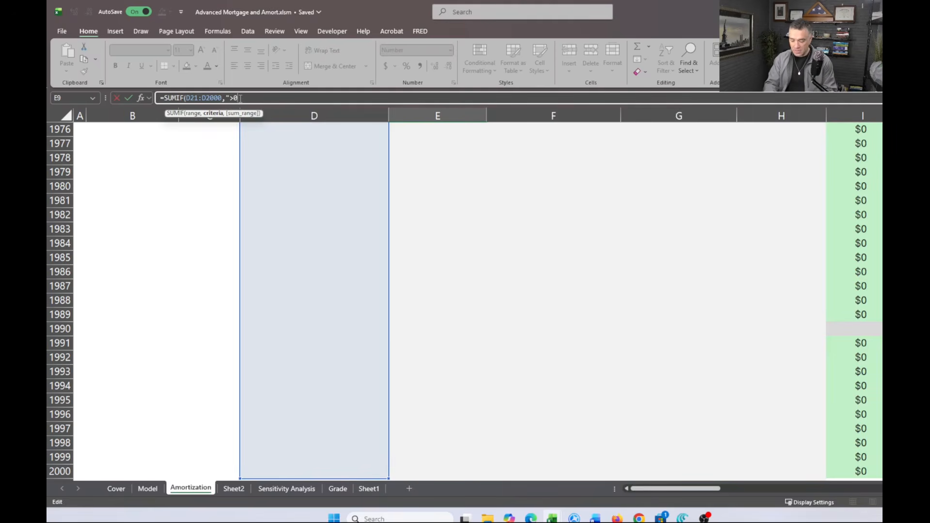
{"action": "type", "text": "0\","}
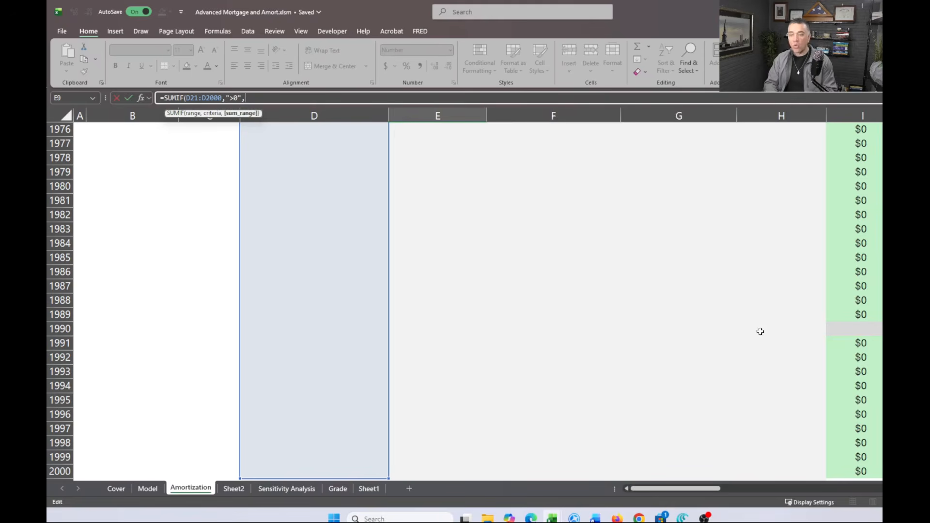
Complete the SUMIF formula in E9 with Extra Payment I21:I2000 as the sum range
{"action": "left_click", "coordinate": [858, 471]}
{"action": "key", "text": "ctrl+shift+Up"}
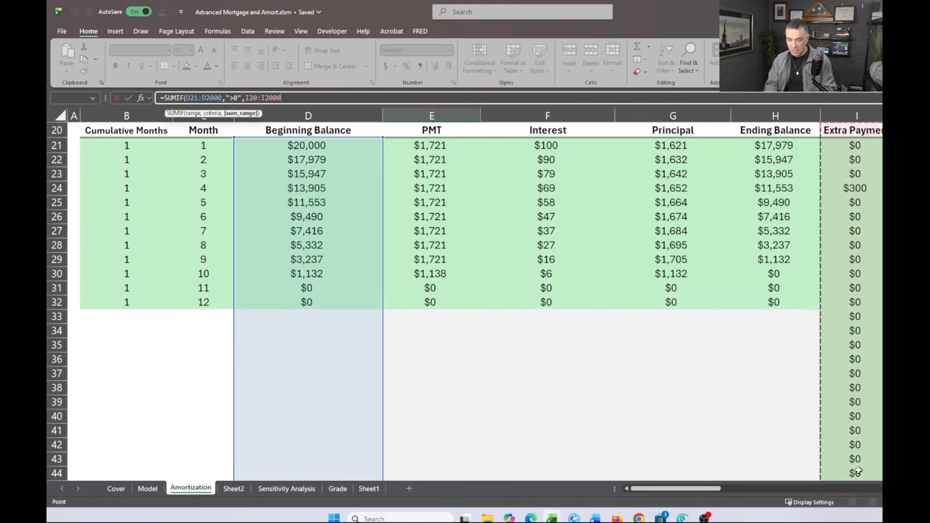
{"action": "key", "text": "shift+Down"}
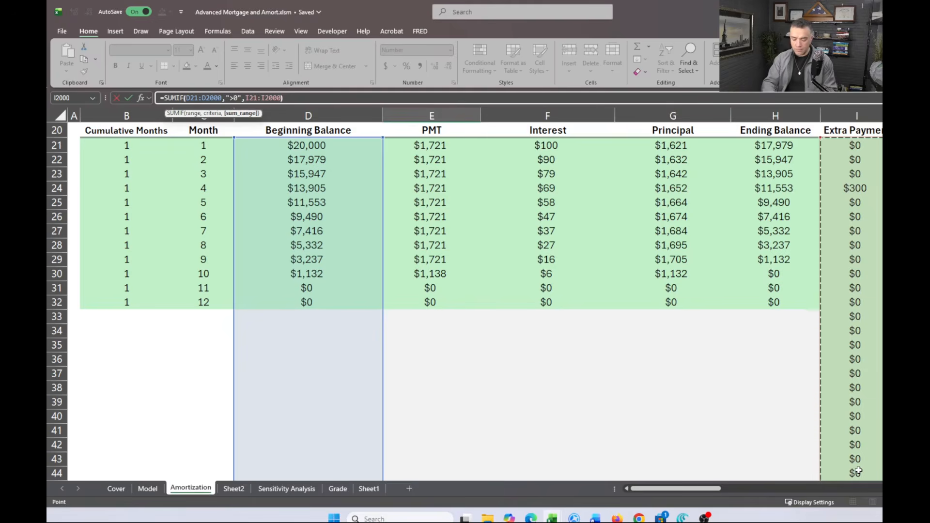
{"action": "key", "text": "Return"}
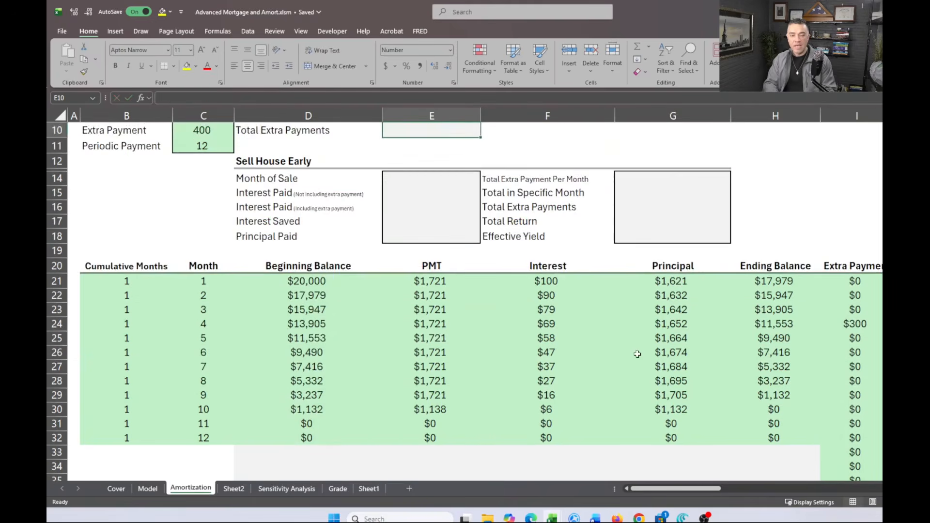
{"action": "scroll", "coordinate": [637, 354], "scroll_direction": "down", "scroll_amount": 2}
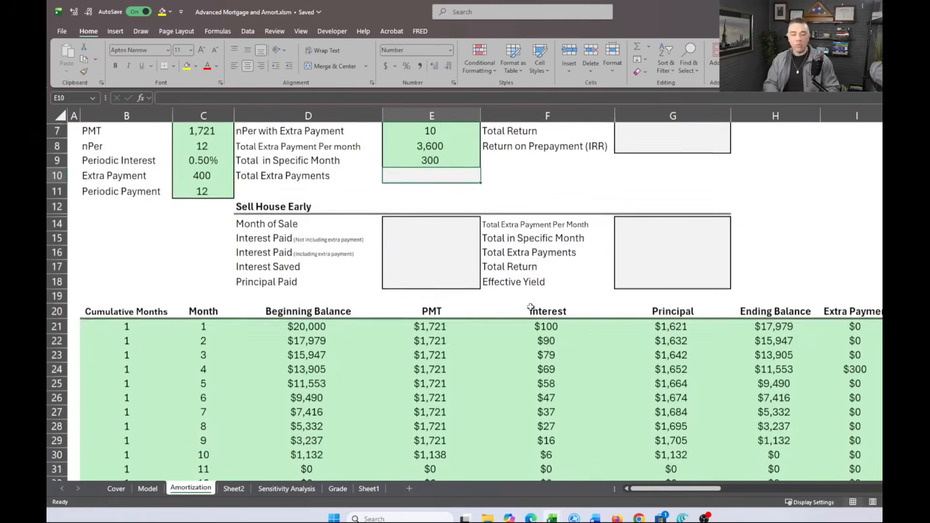
On the Model sheet, enter an extra payment of 1000 in C57, below the row for month 12
{"action": "left_click", "coordinate": [148, 489]}
{"action": "scroll", "coordinate": [201, 403], "scroll_direction": "down", "scroll_amount": 6}
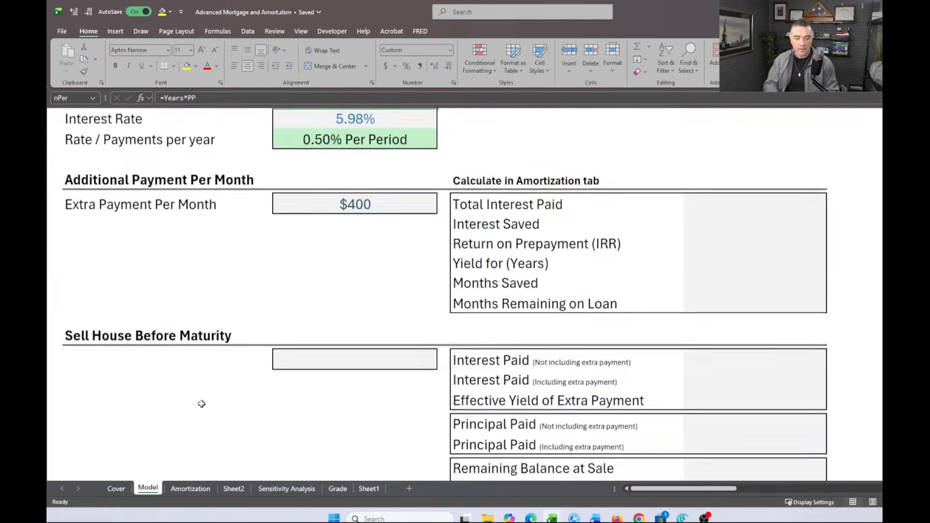
{"action": "scroll", "coordinate": [202, 403], "scroll_direction": "down", "scroll_amount": 6}
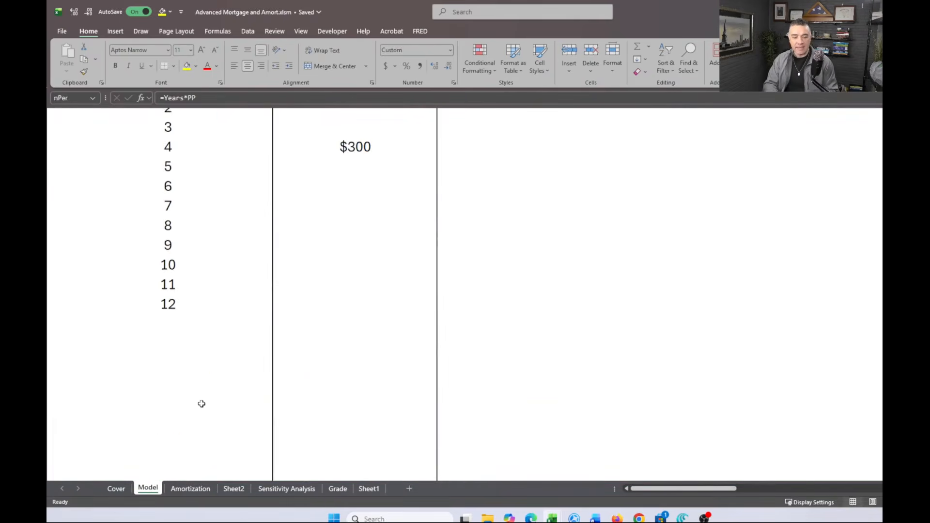
{"action": "left_click", "coordinate": [358, 382]}
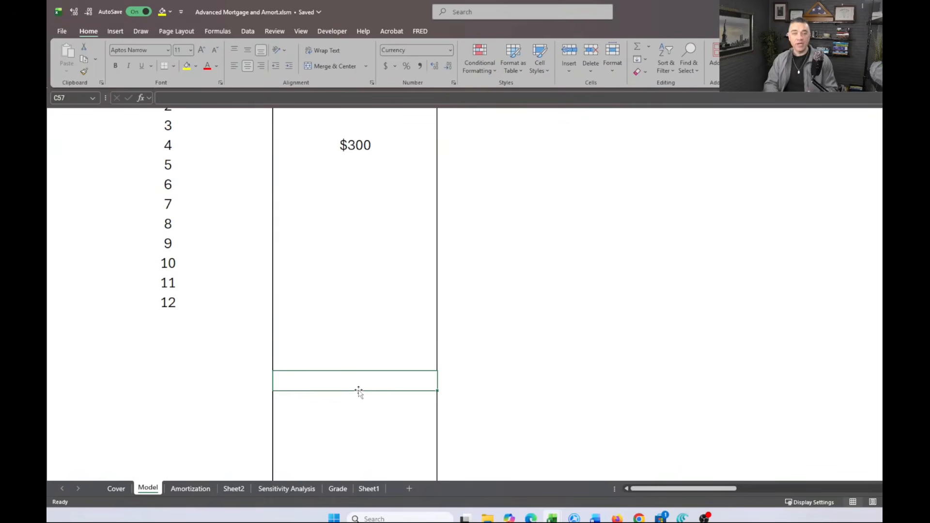
{"action": "type", "text": "1000"}
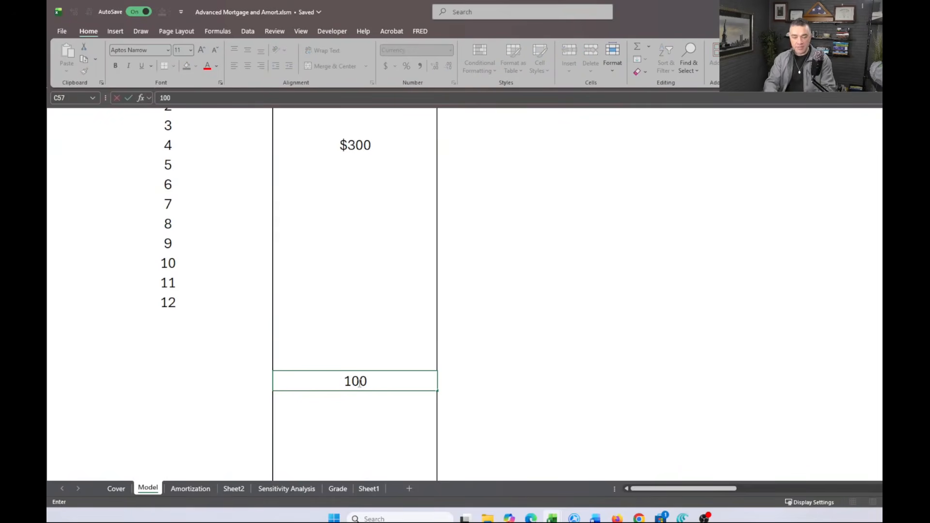
{"action": "key", "text": "Return"}
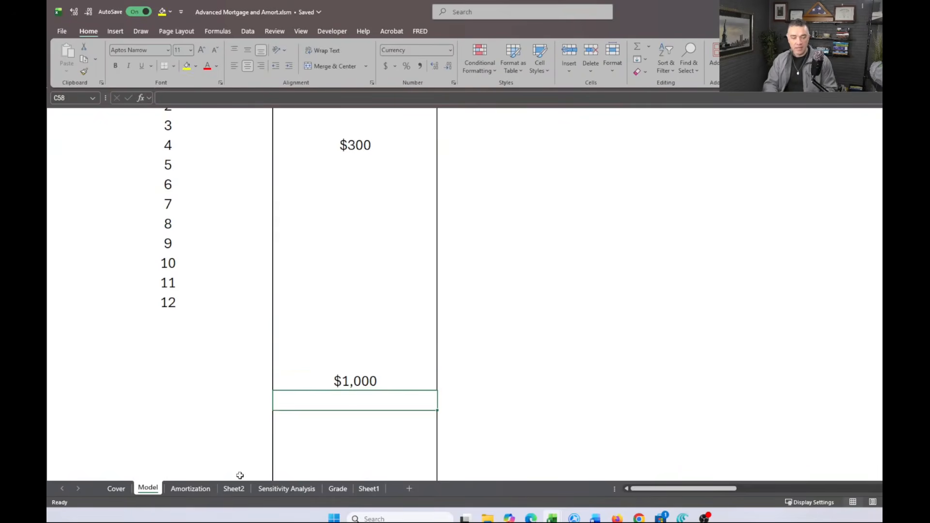
Check the Amortization sheet's Total in Specific Month and schedule rows against the extra payments listed on the Model sheet
{"action": "left_click", "coordinate": [191, 489]}
{"action": "scroll", "coordinate": [446, 350], "scroll_direction": "down", "scroll_amount": 3}
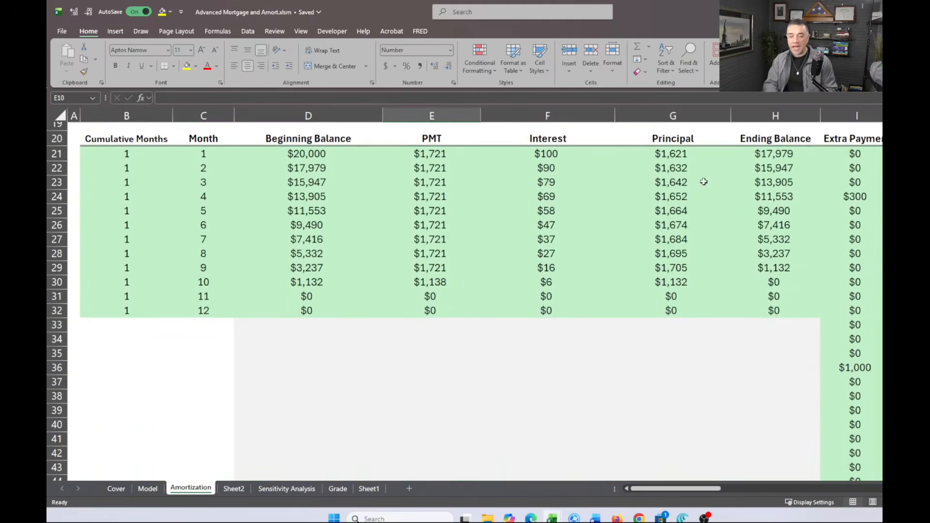
{"action": "scroll", "coordinate": [738, 228], "scroll_direction": "up", "scroll_amount": 6}
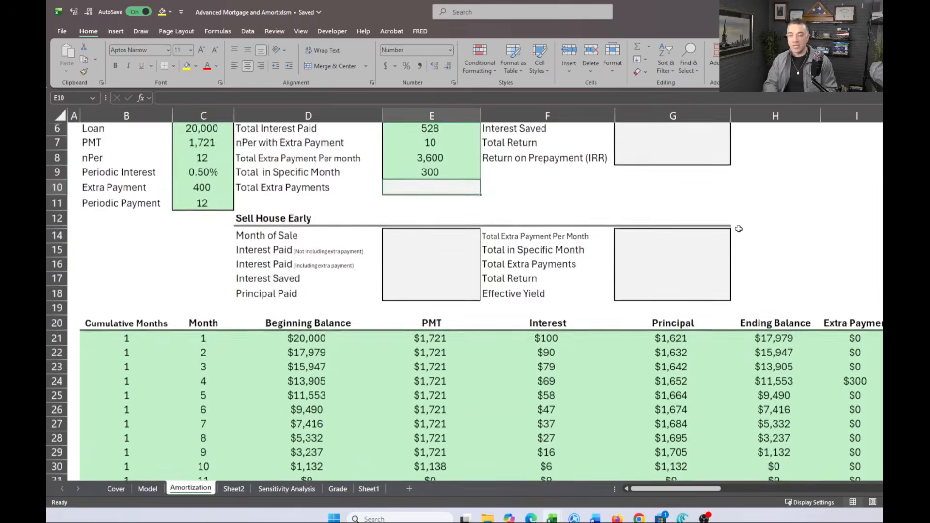
{"action": "left_click", "coordinate": [422, 225]}
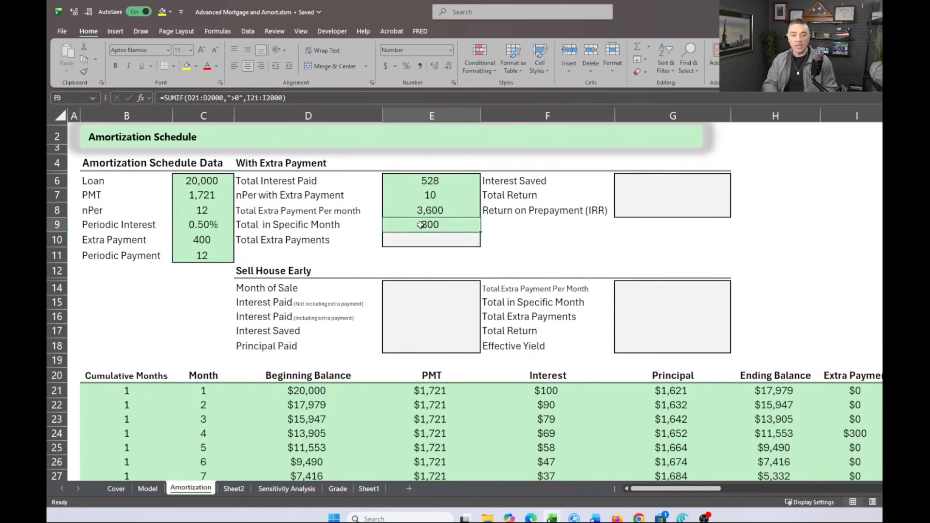
{"action": "scroll", "coordinate": [424, 351], "scroll_direction": "down", "scroll_amount": 4}
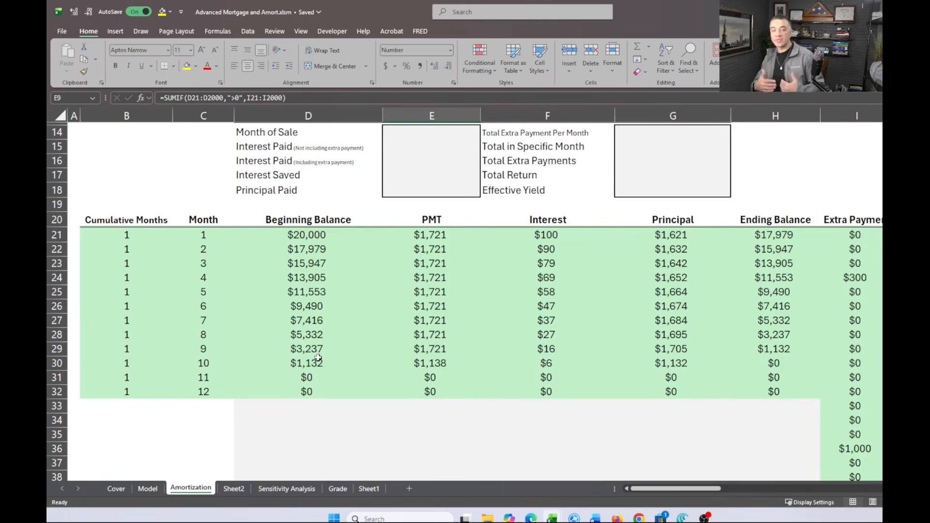
{"action": "left_click", "coordinate": [148, 489]}
{"action": "scroll", "coordinate": [249, 377], "scroll_direction": "down", "scroll_amount": 5}
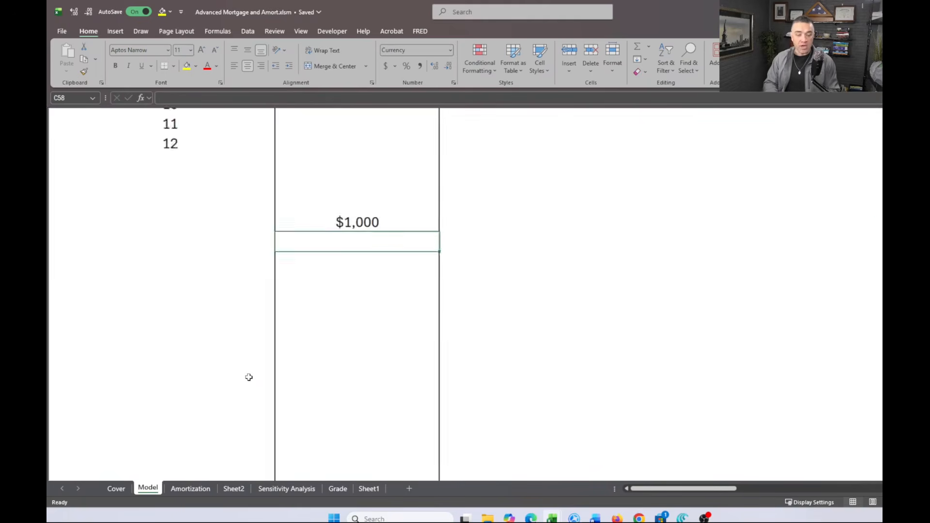
{"action": "left_click", "coordinate": [377, 409]}
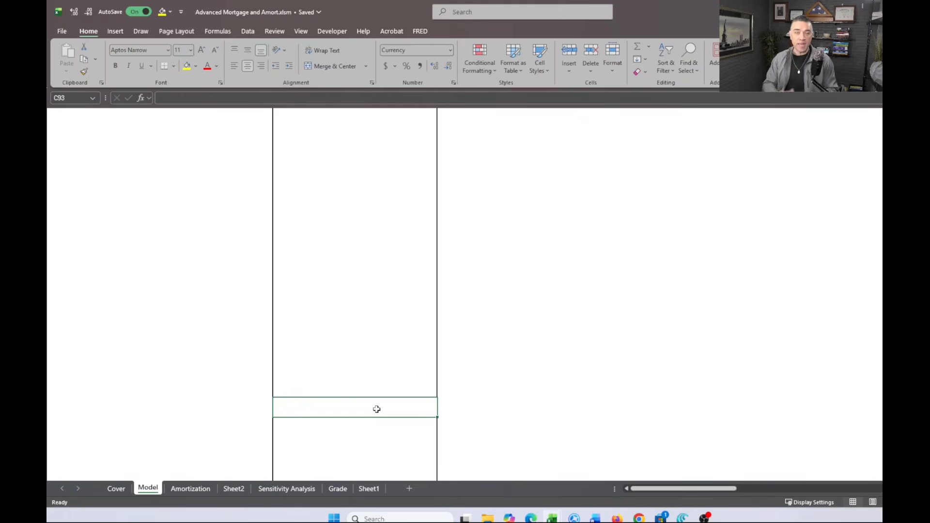
{"action": "scroll", "coordinate": [376, 409], "scroll_direction": "up", "scroll_amount": 10}
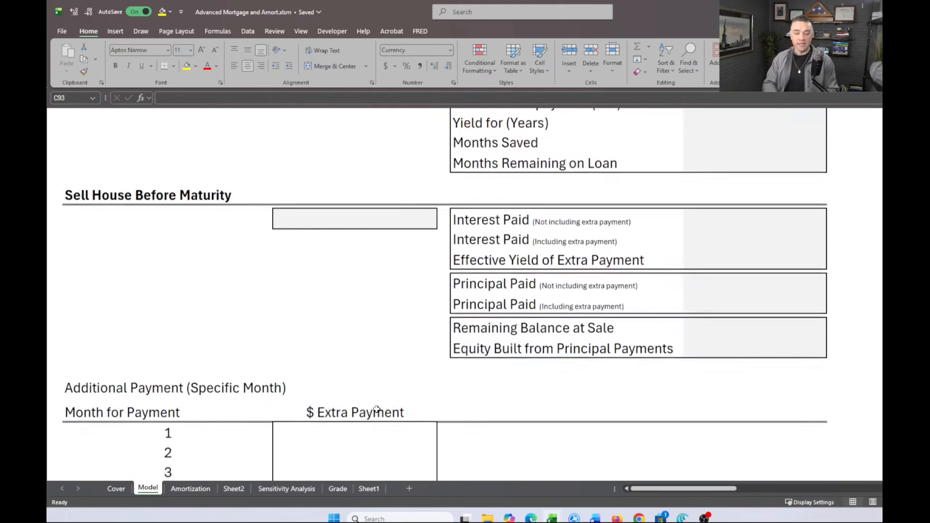
On the Amortization sheet, calculate Total Extra Payments in E10 with the formula =E8+E9
{"action": "left_click", "coordinate": [191, 489]}
{"action": "scroll", "coordinate": [400, 356], "scroll_direction": "up", "scroll_amount": 5}
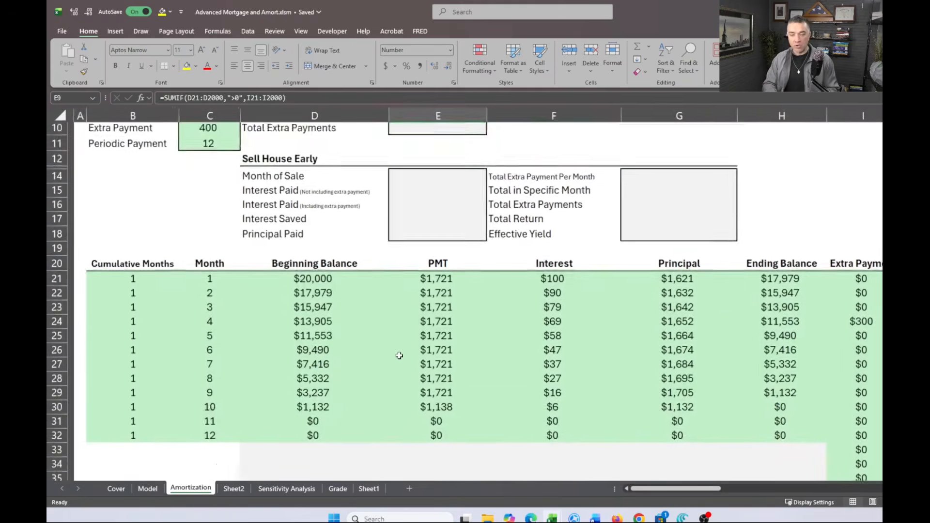
{"action": "left_click", "coordinate": [423, 245]}
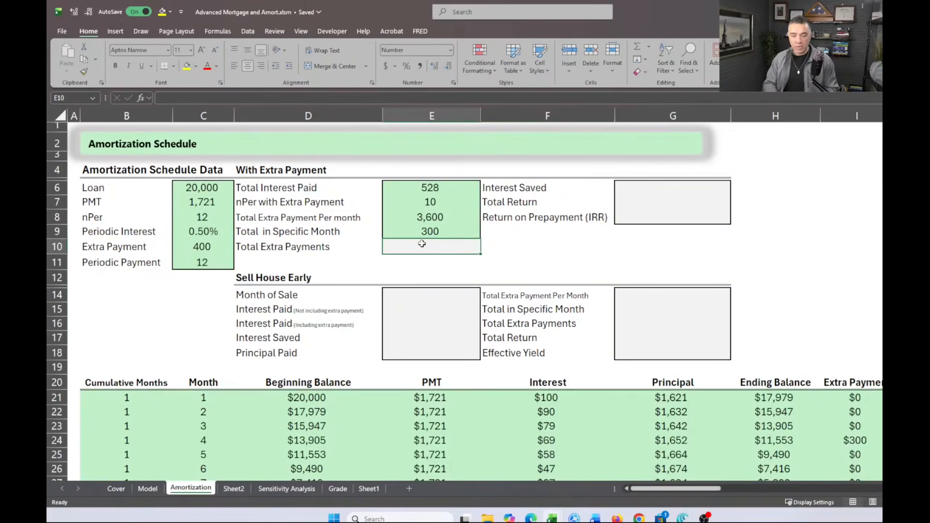
{"action": "type", "text": "="}
{"action": "left_click", "coordinate": [430, 217]}
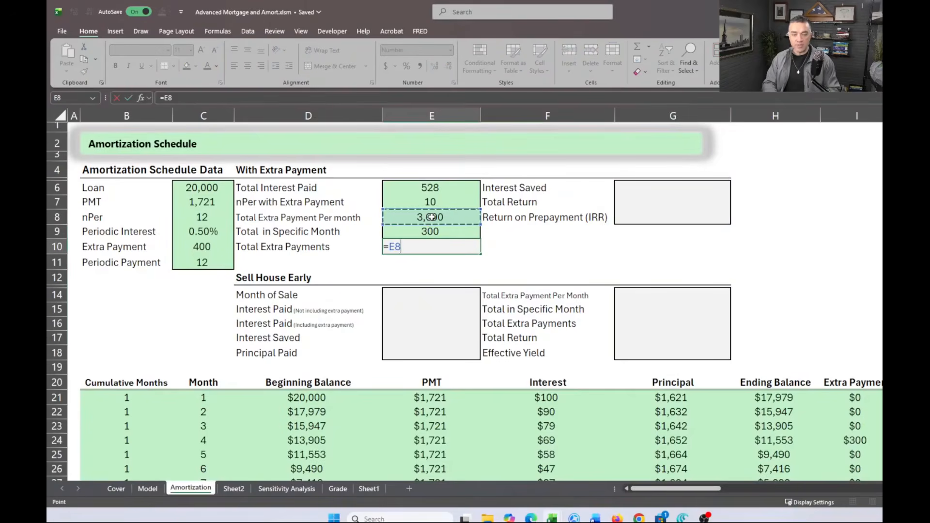
{"action": "type", "text": "+"}
{"action": "left_click", "coordinate": [430, 232]}
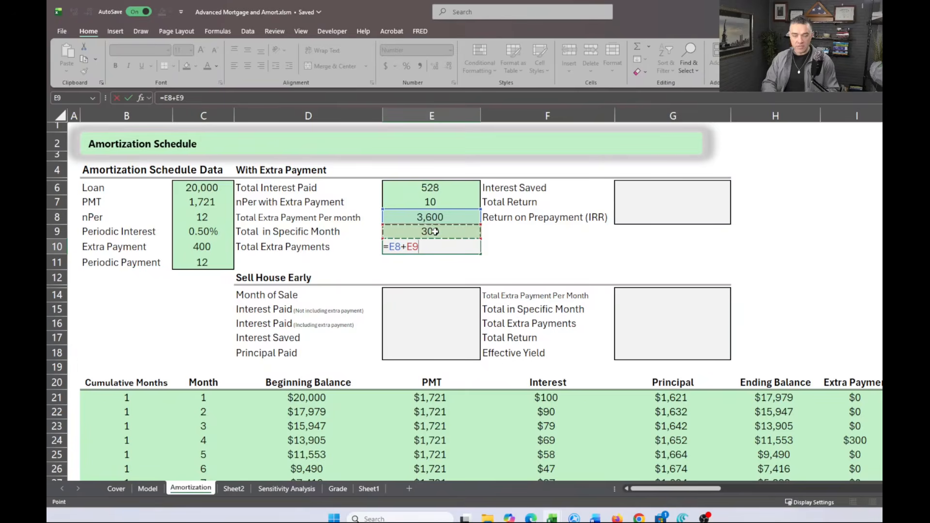
{"action": "key", "text": "Return"}
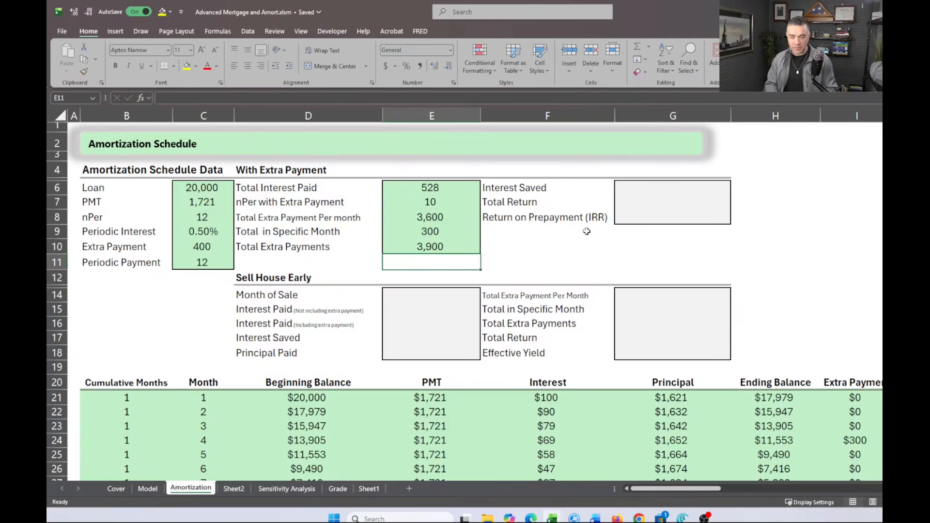
Calculate Interest Saved in G6 by subtracting E6 from the Model sheet's Total Interest Paid, using =Model!F6-Amortization!E6
{"action": "left_click", "coordinate": [663, 187]}
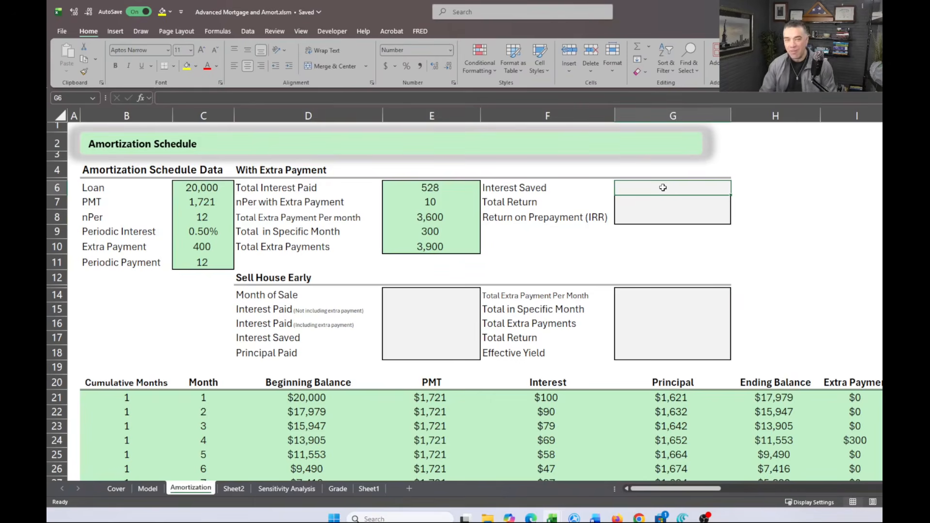
{"action": "type", "text": "="}
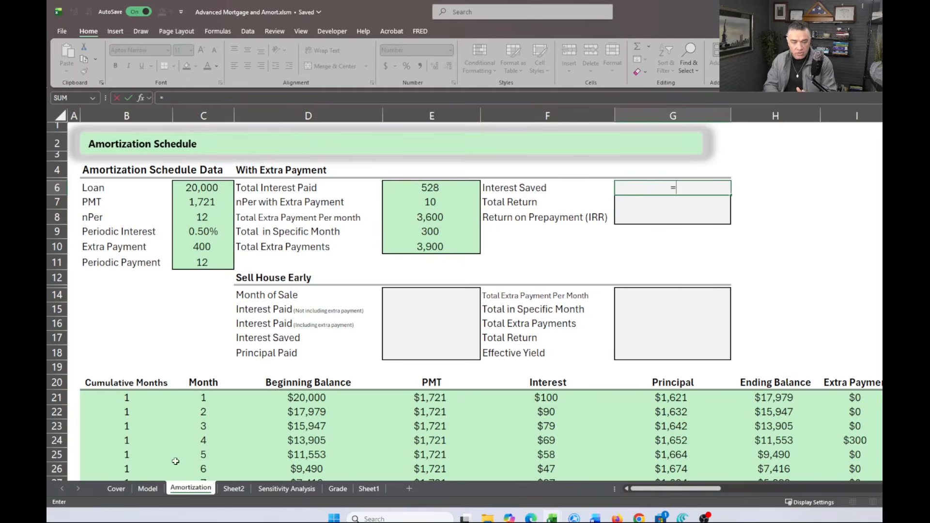
{"action": "left_click", "coordinate": [148, 488]}
{"action": "scroll", "coordinate": [397, 304], "scroll_direction": "up", "scroll_amount": 5}
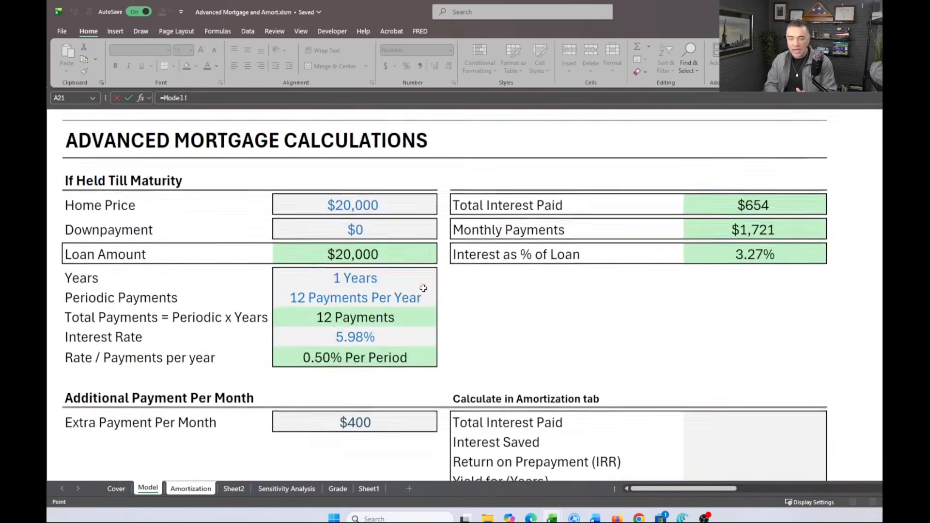
{"action": "left_click", "coordinate": [727, 204]}
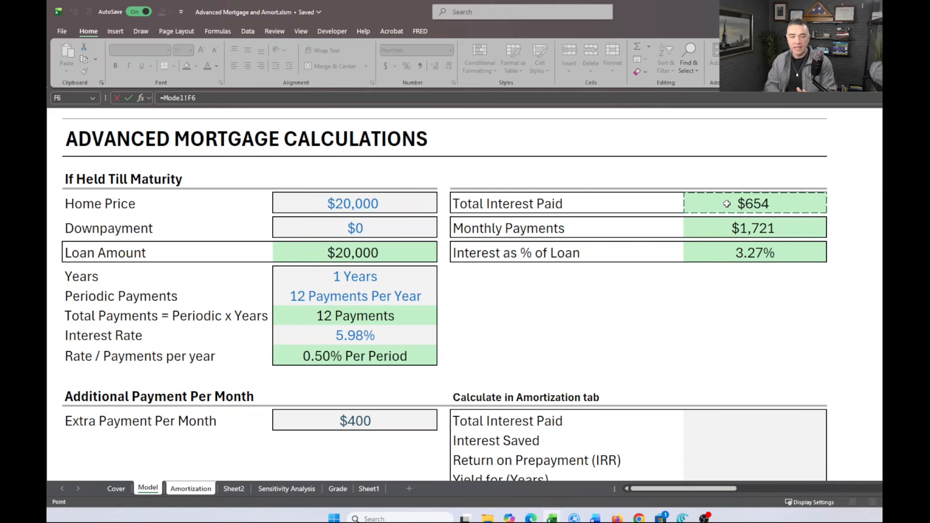
{"action": "type", "text": "-"}
{"action": "left_click", "coordinate": [189, 489]}
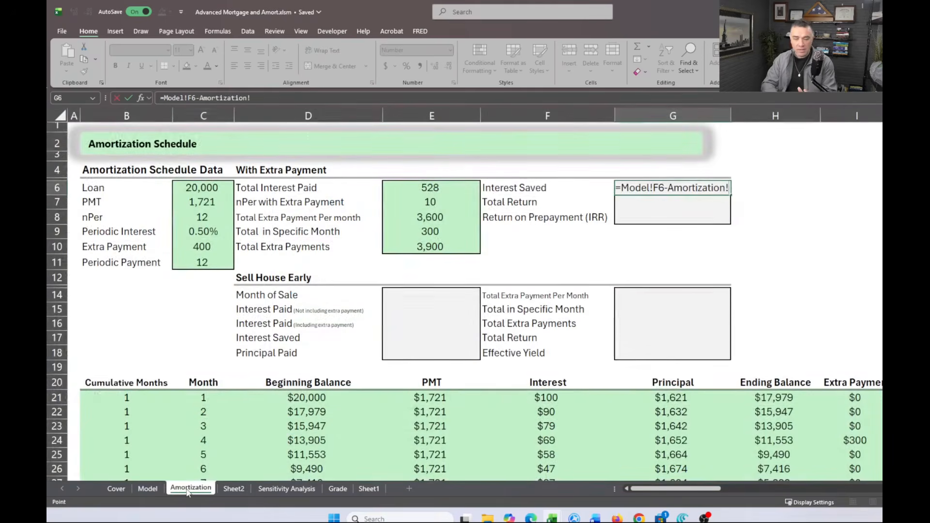
{"action": "left_click", "coordinate": [429, 190]}
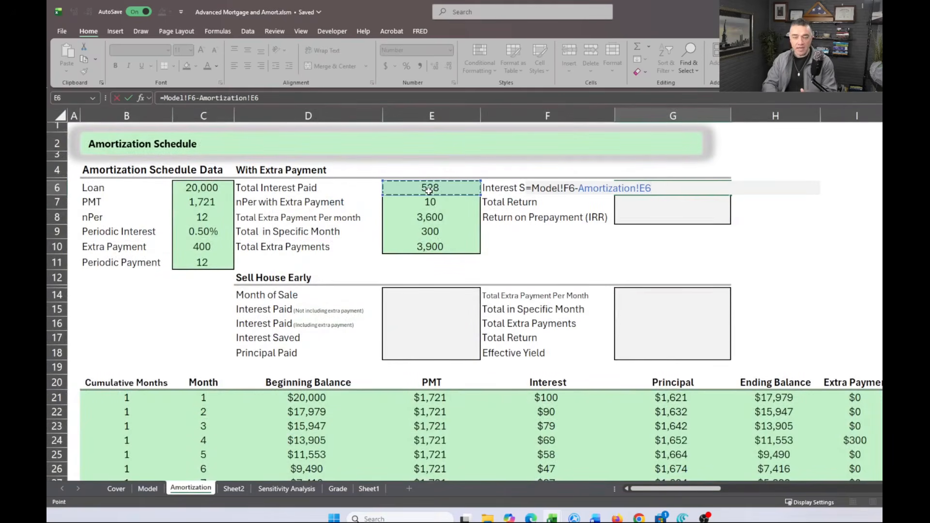
{"action": "key", "text": "Return"}
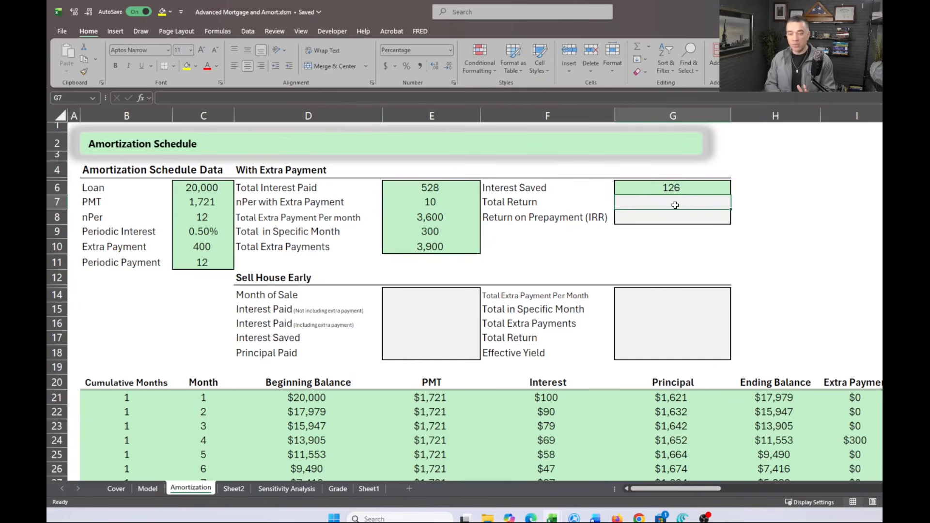
{"action": "scroll", "coordinate": [576, 280], "scroll_direction": "down", "scroll_amount": 1}
{"action": "scroll", "coordinate": [576, 280], "scroll_direction": "up", "scroll_amount": 1}
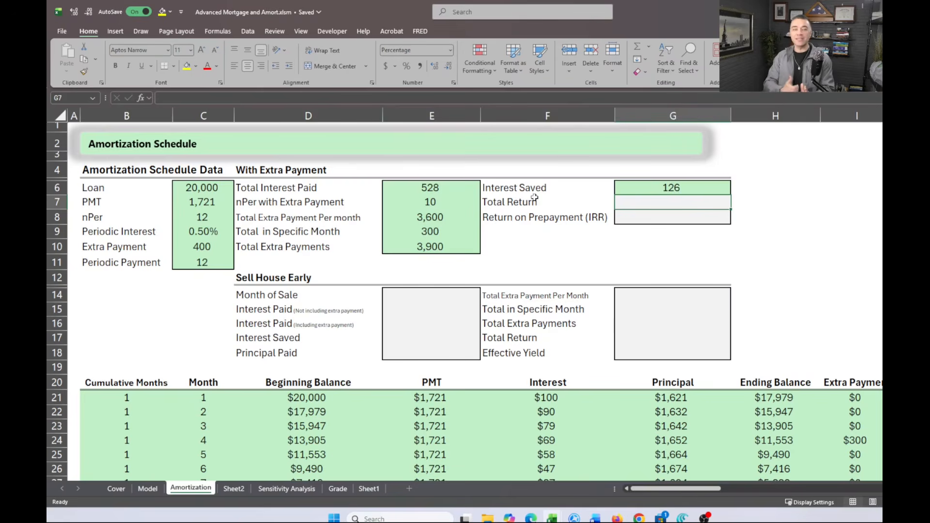
{"action": "left_click", "coordinate": [632, 222]}
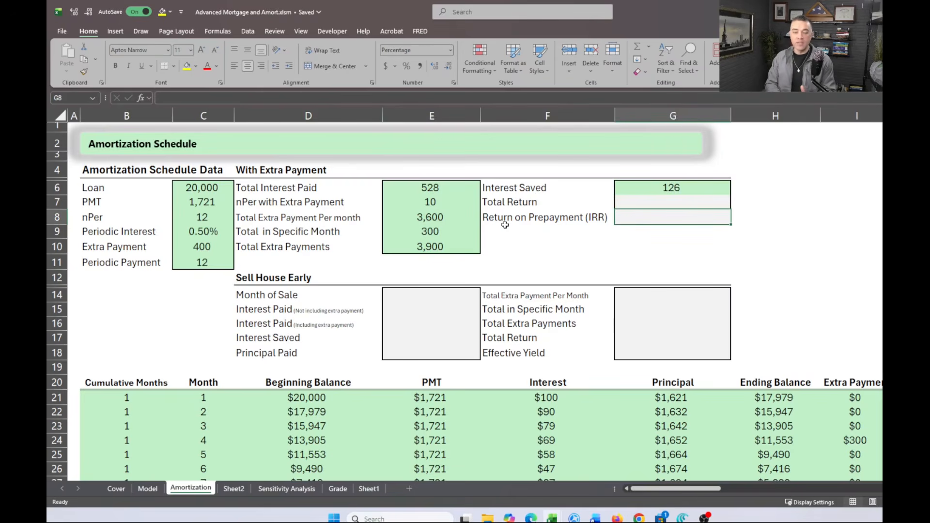
{"action": "left_click", "coordinate": [520, 221]}
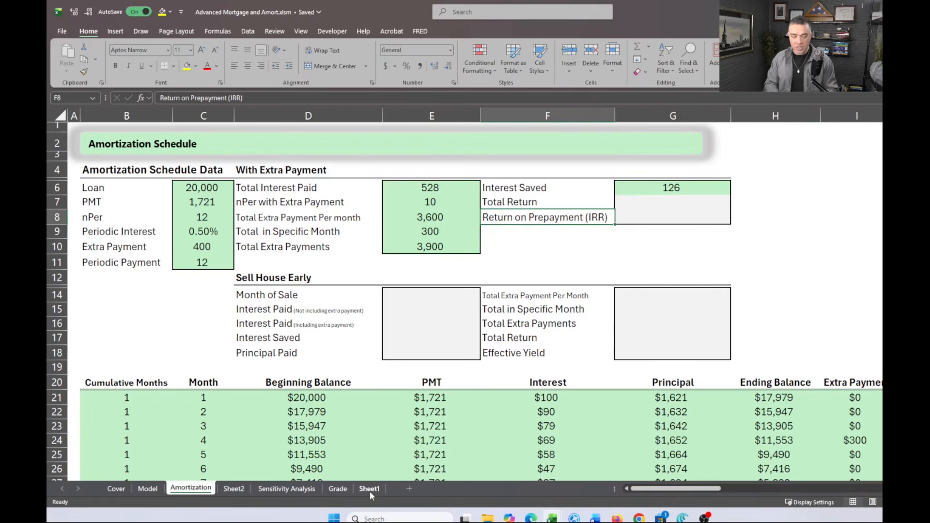
On Sheet2, enter the label Total in G18
{"action": "left_click", "coordinate": [234, 489]}
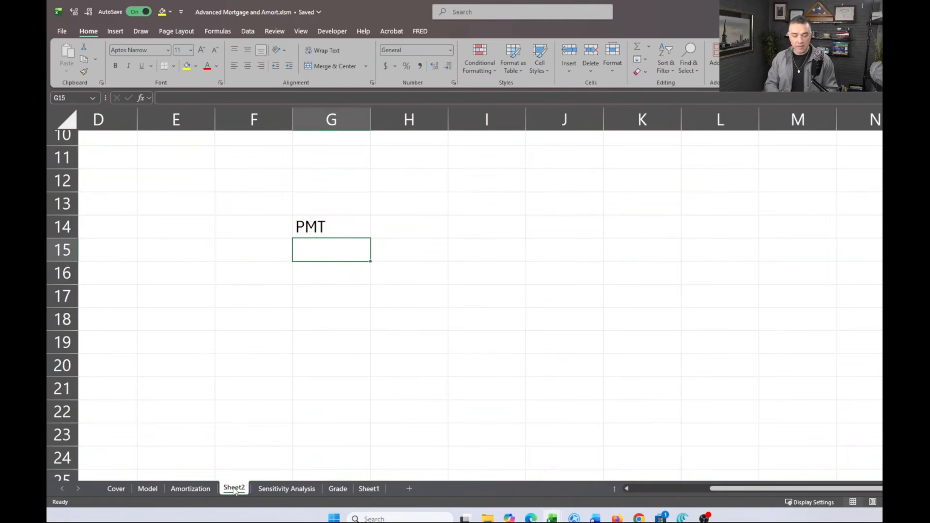
{"action": "left_click", "coordinate": [315, 312]}
{"action": "type", "text": "Total"}
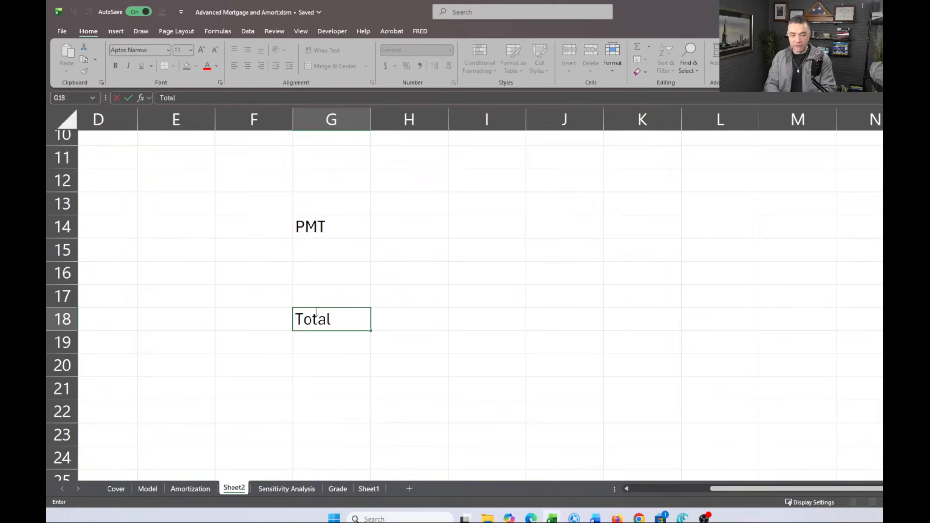
{"action": "key", "text": "Tab"}
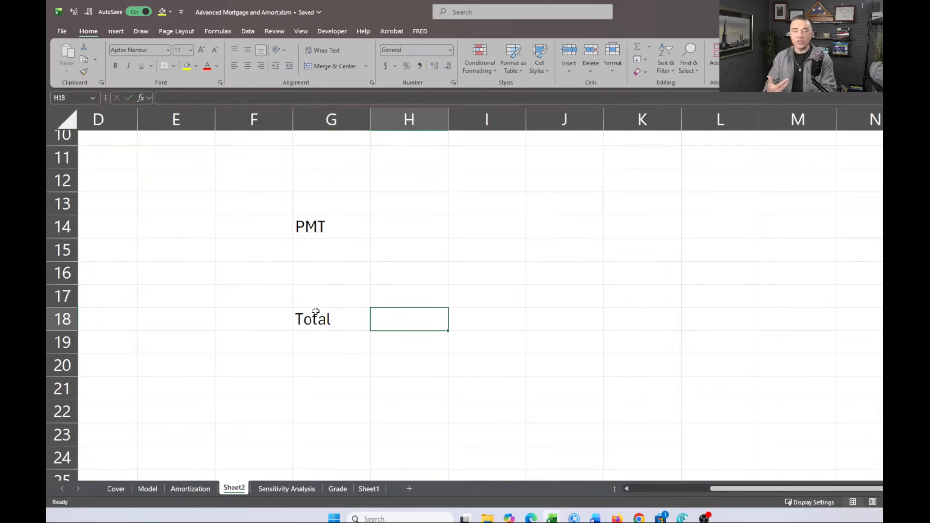
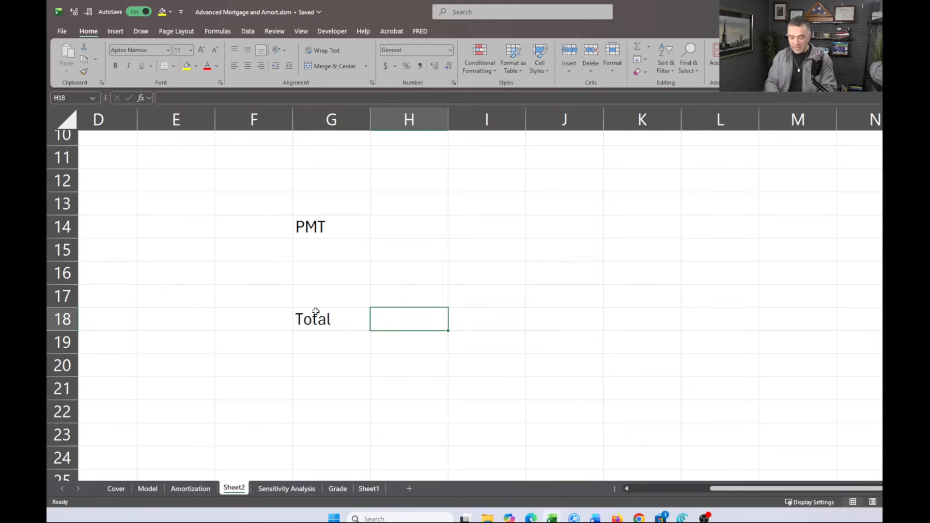
Enter the total-return explanation "Income / Invested" in H18, beside the Total label
{"action": "type", "text": "Inomce"}
{"action": "key", "text": "BackSpace"}
{"action": "key", "text": "BackSpace"}
{"action": "key", "text": "BackSpace"}
{"action": "key", "text": "BackSpace"}
{"action": "type", "text": "come /"}
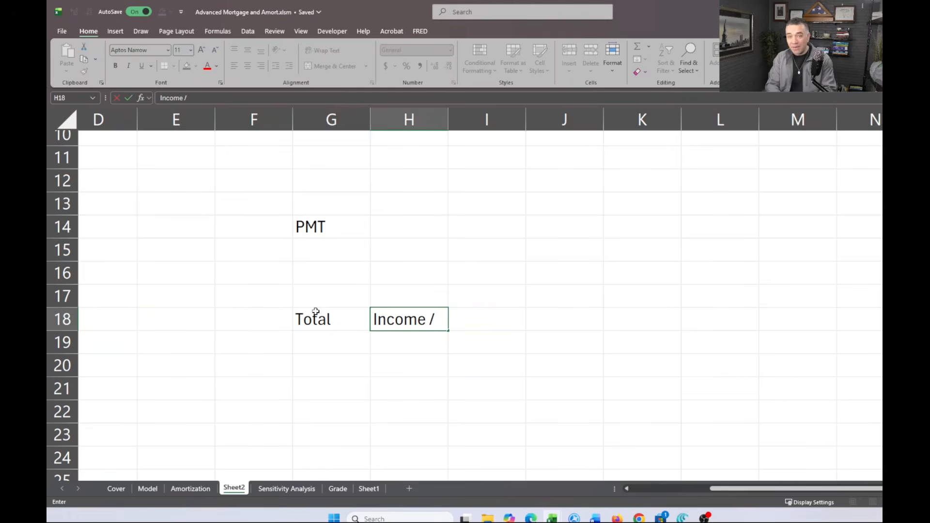
{"action": "type", "text": " Invested"}
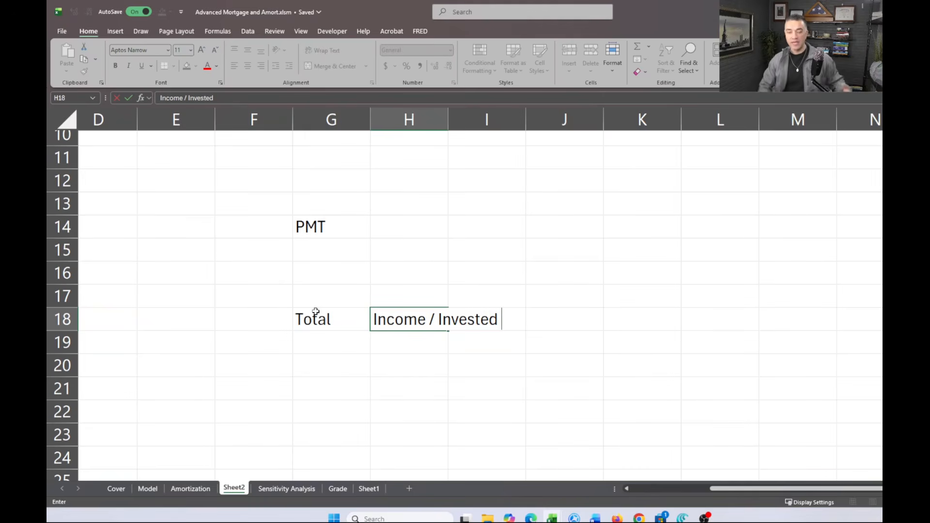
{"action": "left_click", "coordinate": [362, 364]}
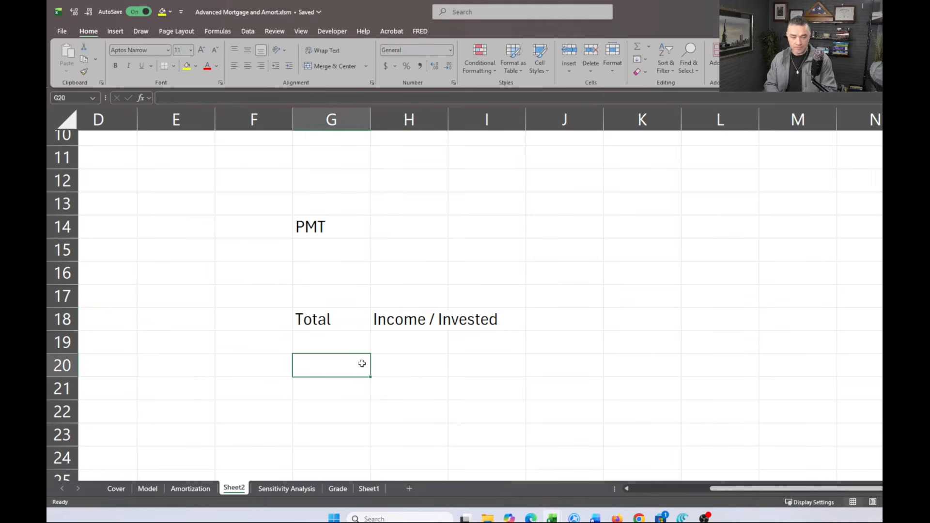
Enter Return in H19 below the Income / Invested text, and the label Annual in G20
{"action": "left_click", "coordinate": [388, 346]}
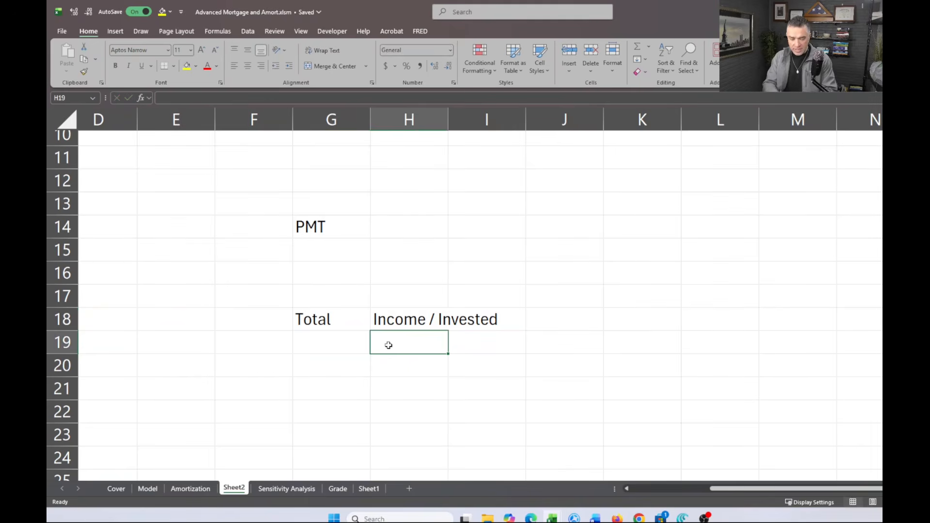
{"action": "type", "text": "T"}
{"action": "key", "text": "BackSpace"}
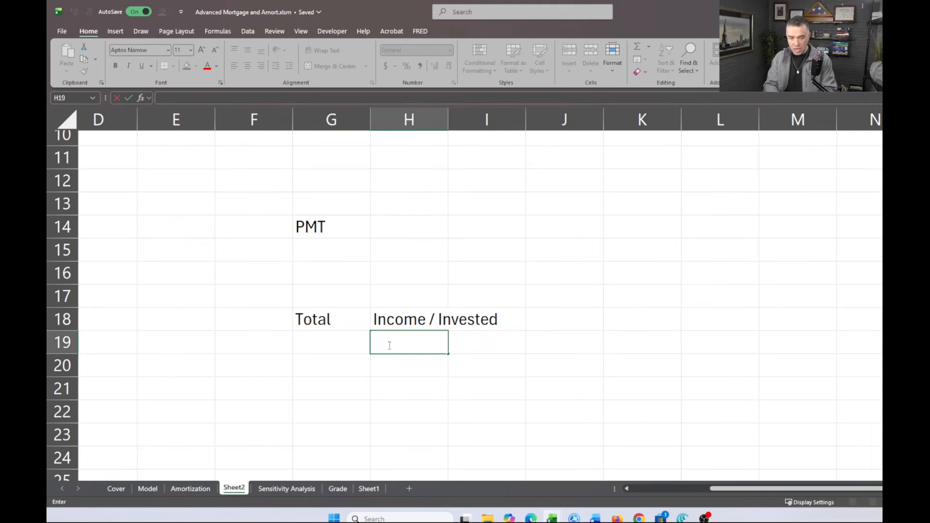
{"action": "type", "text": "Return"}
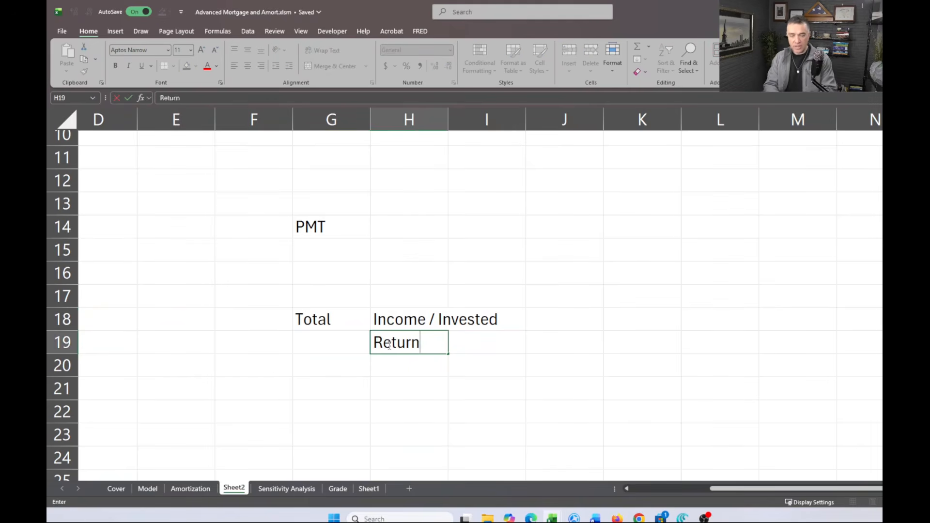
{"action": "key", "text": "Return"}
{"action": "key", "text": "Left"}
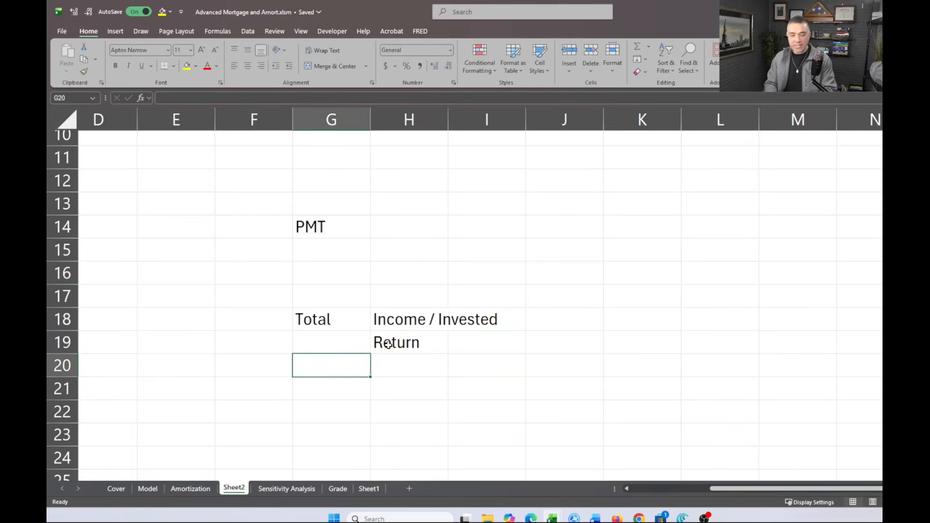
{"action": "type", "text": "Annual"}
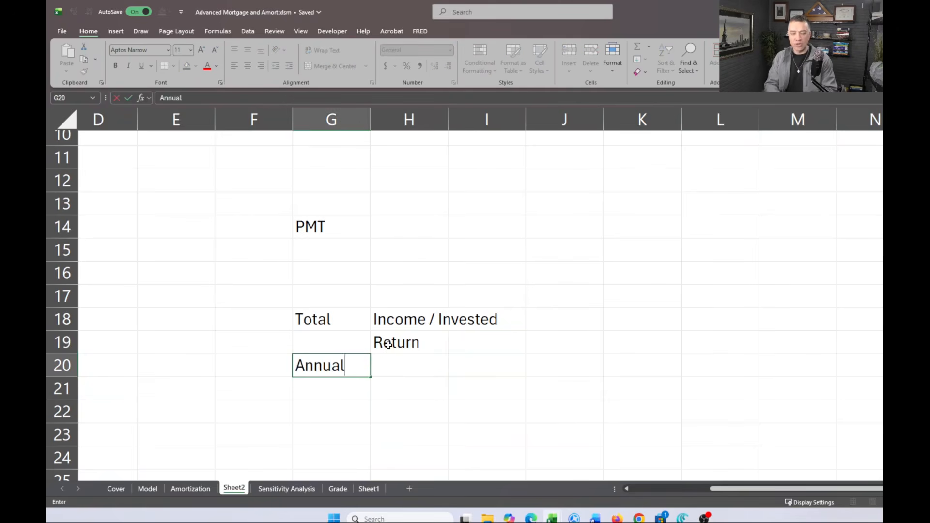
{"action": "key", "text": "Tab"}
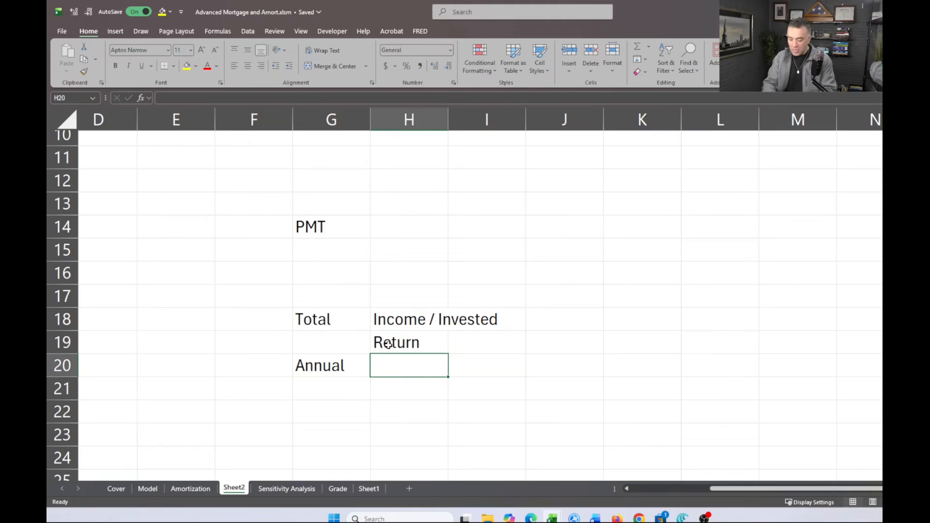
{"action": "type", "text": "="}
{"action": "key", "text": "Escape"}
{"action": "type", "text": "("}
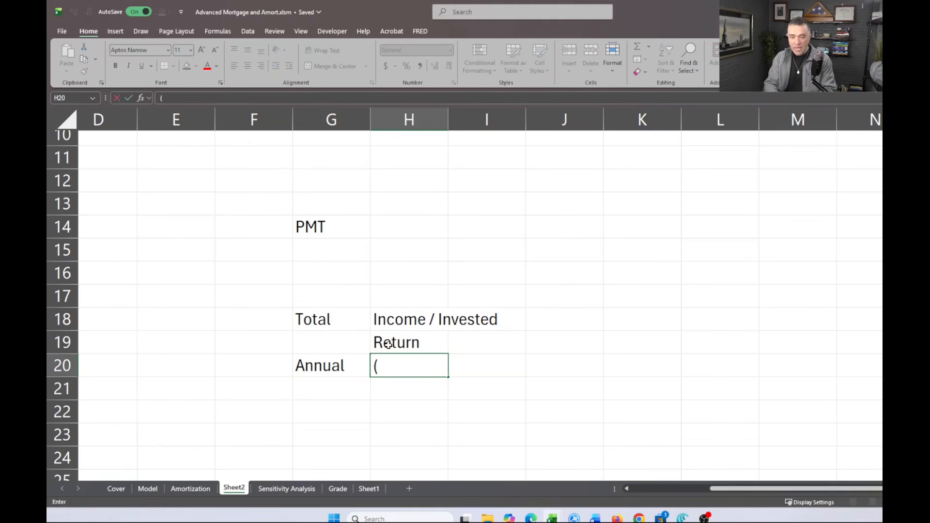
{"action": "type", "text": "1+"}
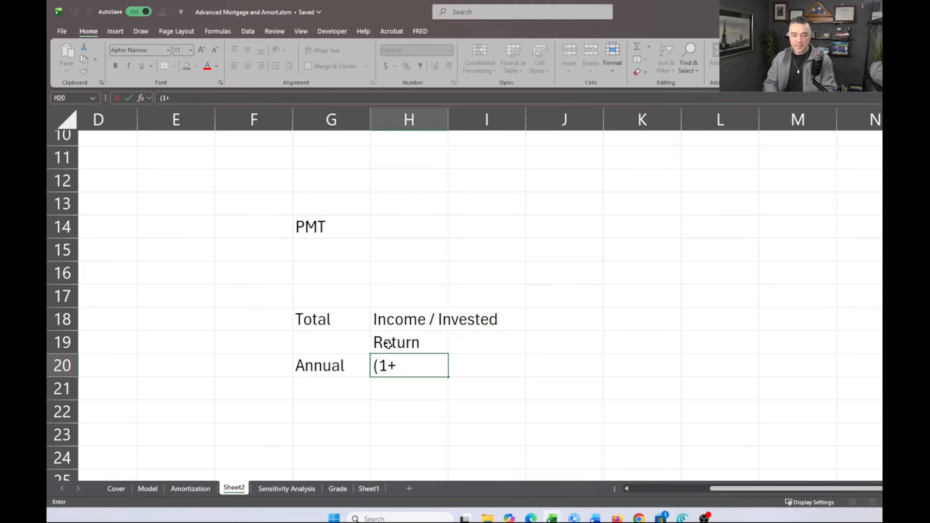
{"action": "left_click", "coordinate": [412, 344]}
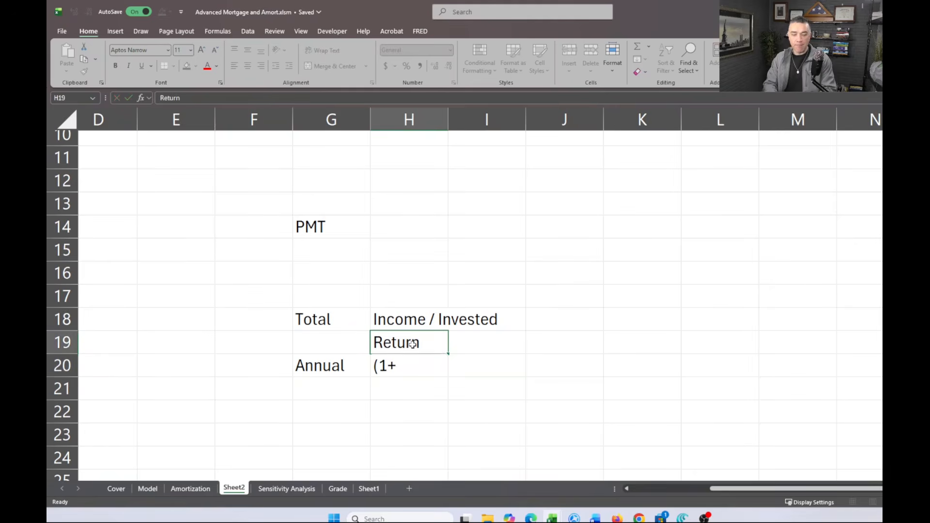
{"action": "left_click", "coordinate": [405, 367]}
{"action": "double_click", "coordinate": [404, 366]}
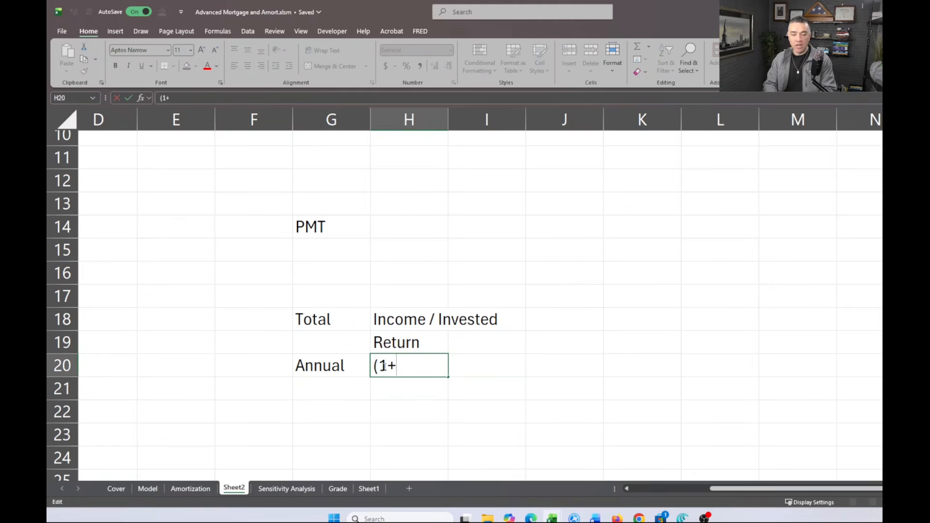
{"action": "key", "text": "Home"}
{"action": "type", "text": "="}
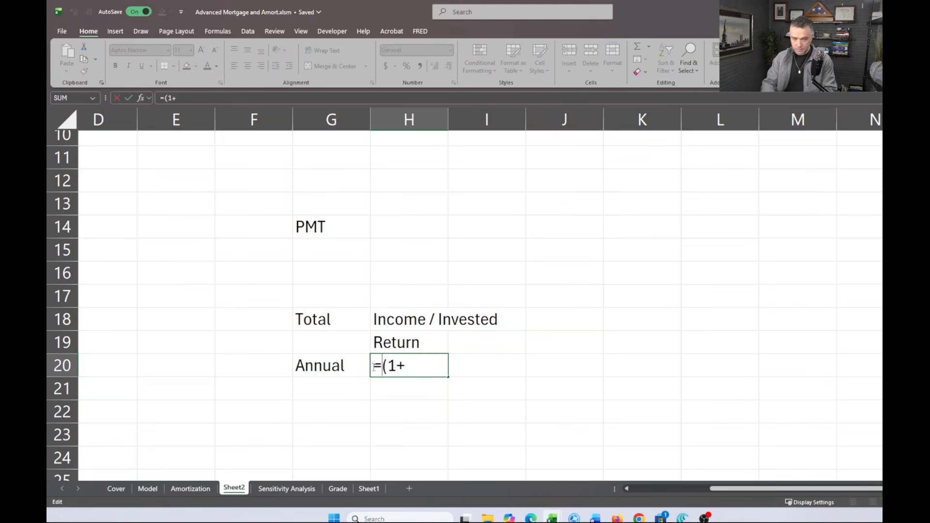
{"action": "left_click", "coordinate": [425, 366]}
{"action": "left_click", "coordinate": [398, 339]}
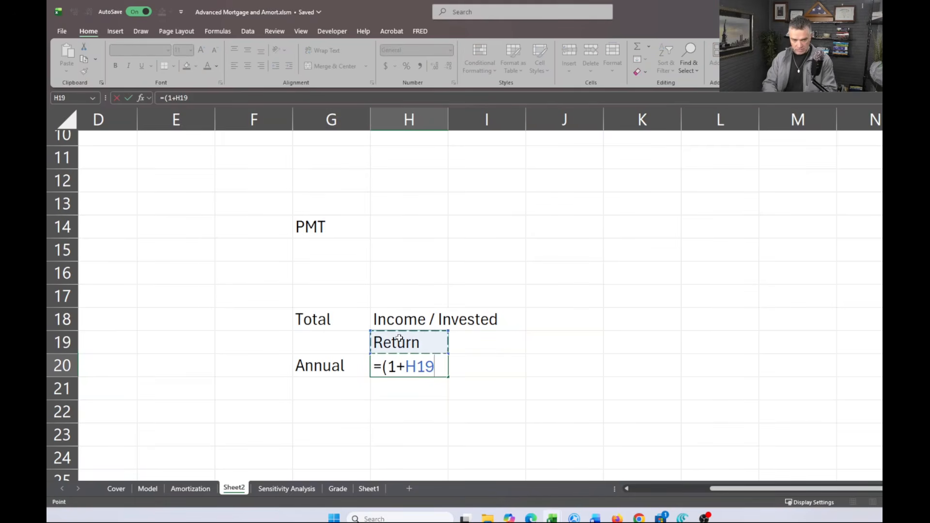
{"action": "type", "text": ")"}
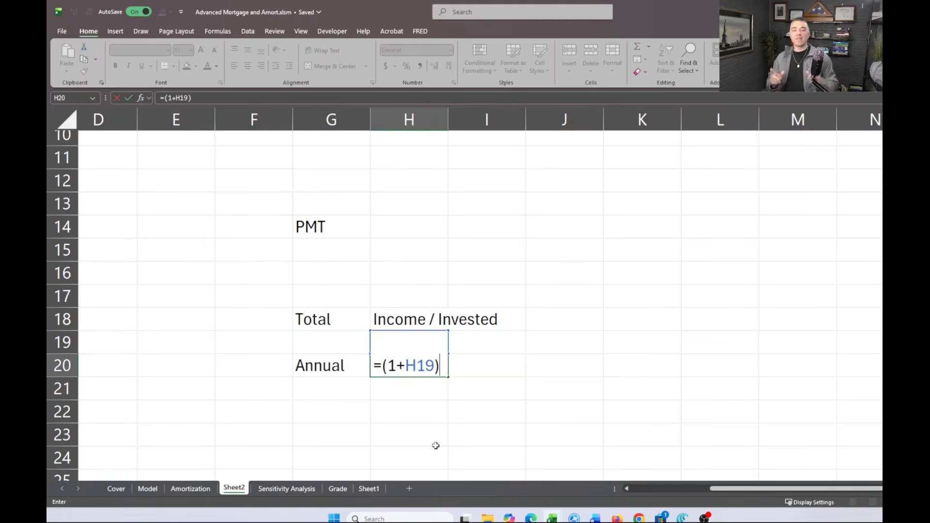
{"action": "key", "text": "BackSpace"}
{"action": "key", "text": "BackSpace"}
{"action": "key", "text": "BackSpace"}
{"action": "key", "text": "BackSpace"}
{"action": "key", "text": "BackSpace"}
{"action": "key", "text": "BackSpace"}
{"action": "key", "text": "BackSpace"}
{"action": "key", "text": "BackSpace"}
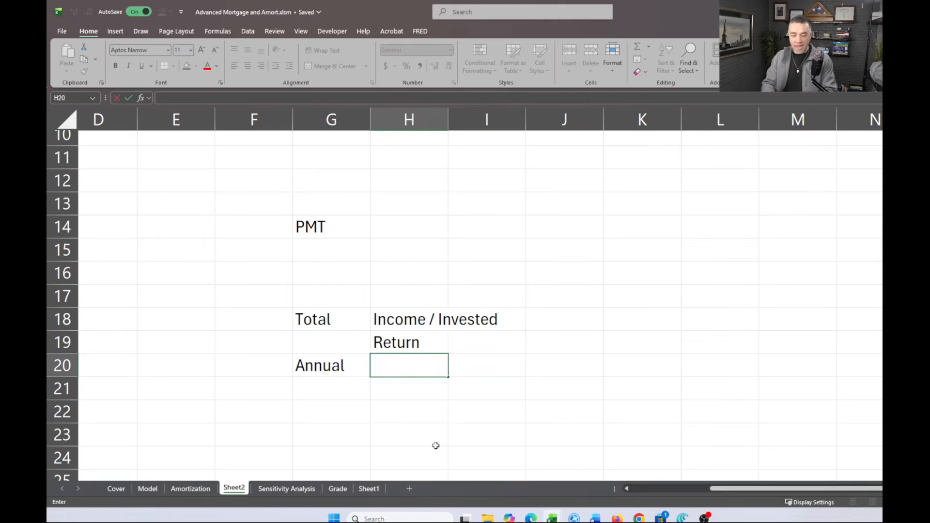
{"action": "key", "text": "Return"}
Enter a 10% total return in H22 and 4 in I22, with the label Years above it in I21
{"action": "key", "text": "Return"}
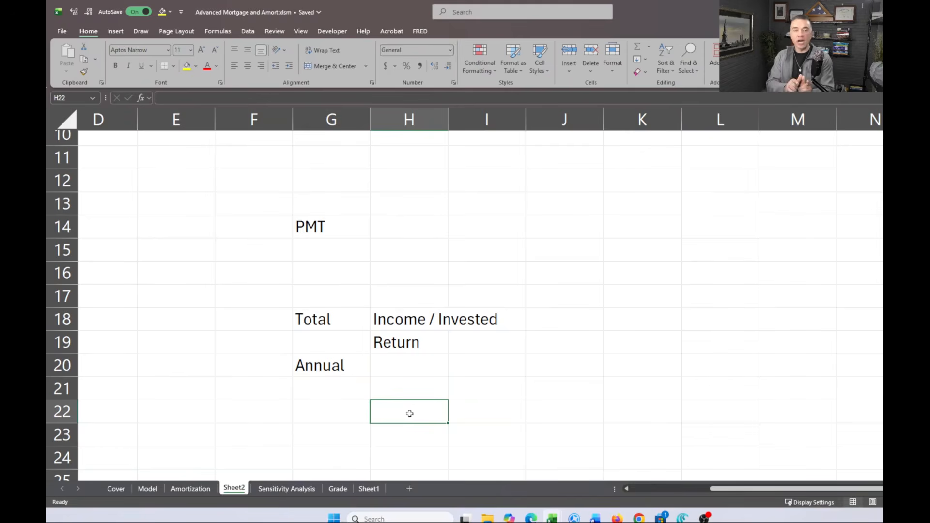
{"action": "type", "text": "10%"}
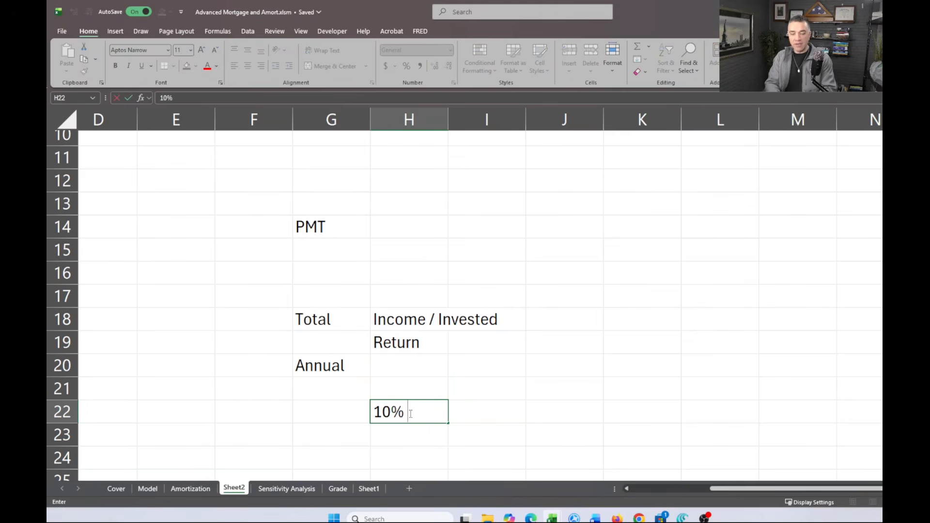
{"action": "key", "text": "Tab"}
{"action": "type", "text": "4"}
{"action": "key", "text": "Return"}
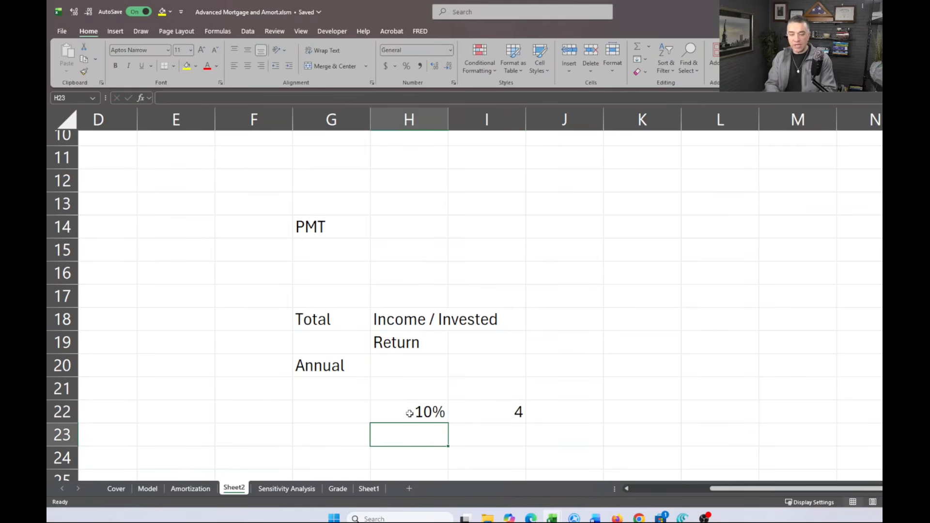
{"action": "left_click", "coordinate": [484, 395]}
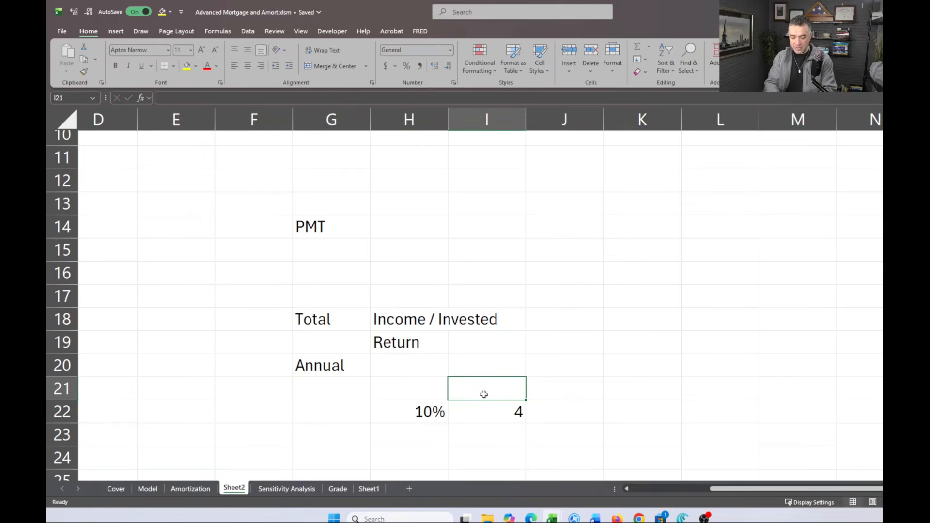
{"action": "type", "text": "Years"}
{"action": "key", "text": "Return"}
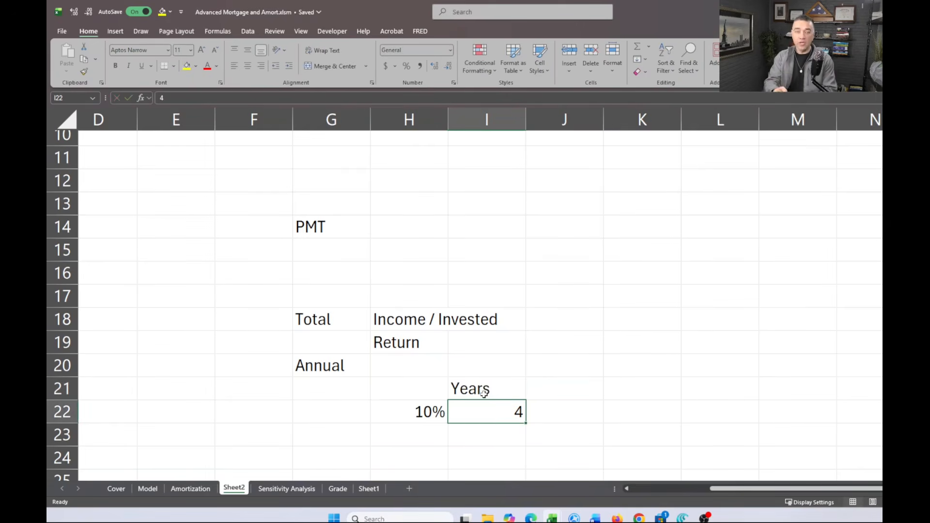
Enter the annualized growth formula =(1+H22)^(1/4) in H23, below the 10% return
{"action": "left_click", "coordinate": [422, 434]}
{"action": "type", "text": "("}
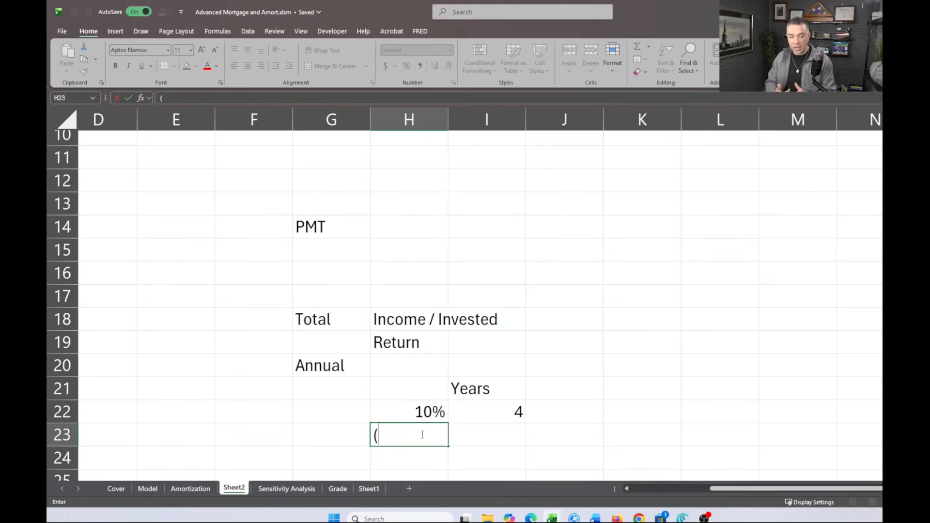
{"action": "type", "text": "1+"}
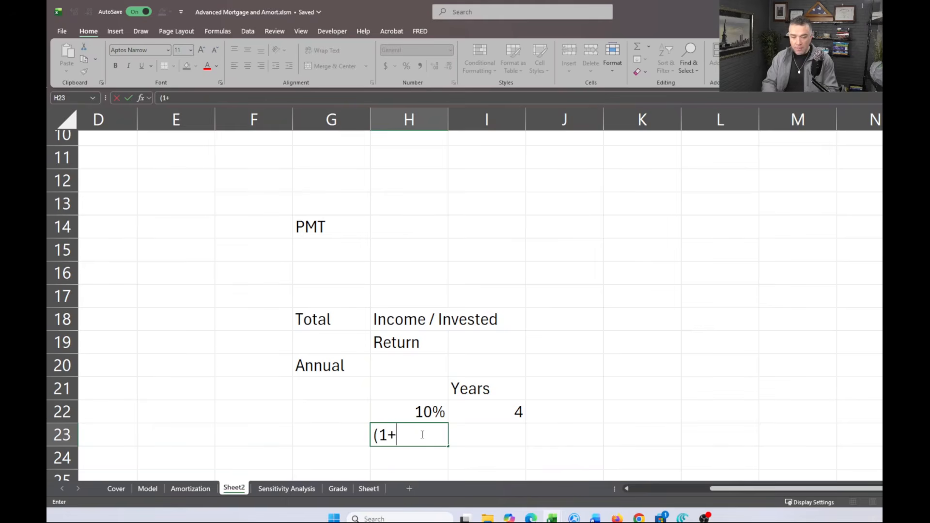
{"action": "left_click", "coordinate": [412, 408]}
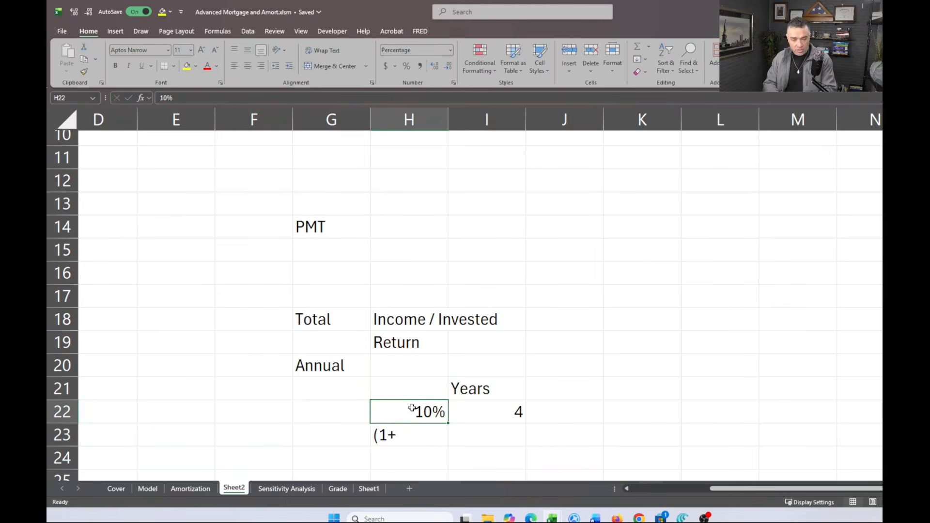
{"action": "left_click", "coordinate": [405, 432]}
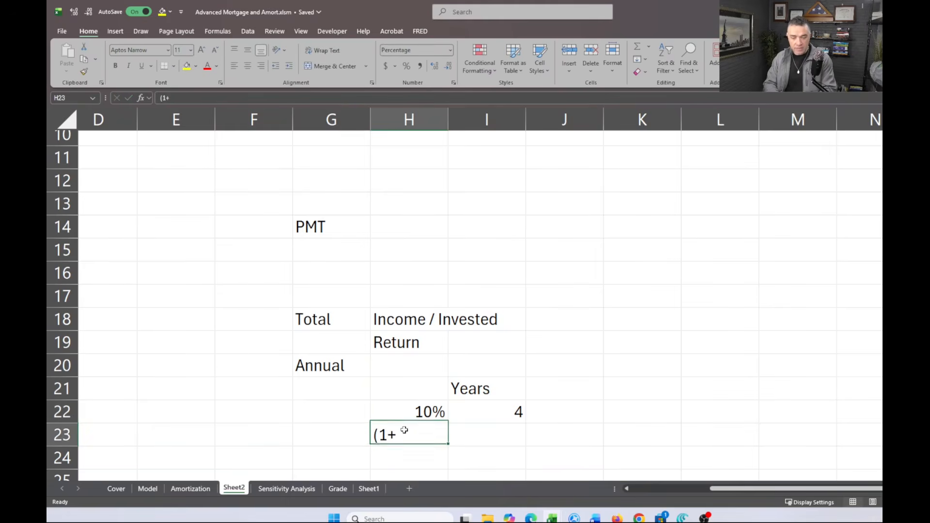
{"action": "double_click", "coordinate": [373, 434]}
{"action": "type", "text": "="}
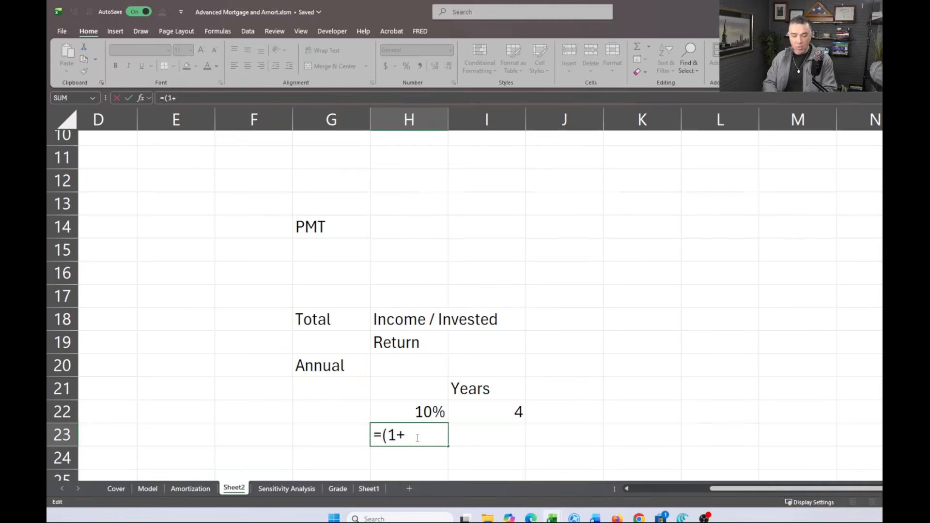
{"action": "left_click", "coordinate": [417, 412]}
{"action": "type", "text": ")"}
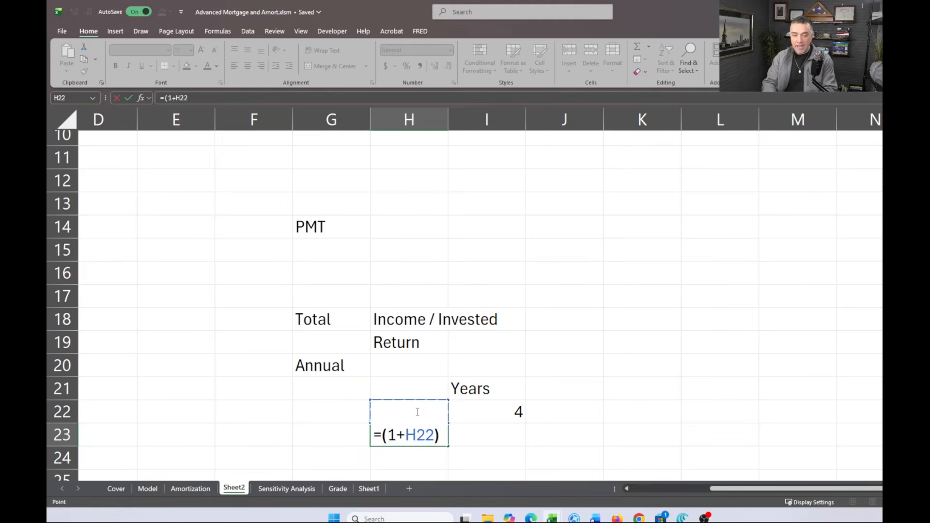
{"action": "type", "text": "^"}
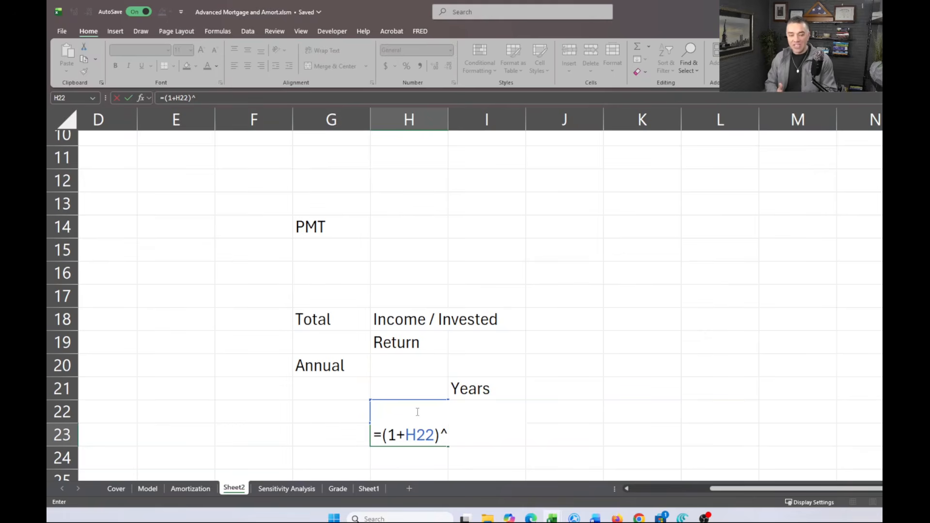
{"action": "type", "text": "1"}
{"action": "key", "text": "BackSpace"}
{"action": "type", "text": "(1/4"}
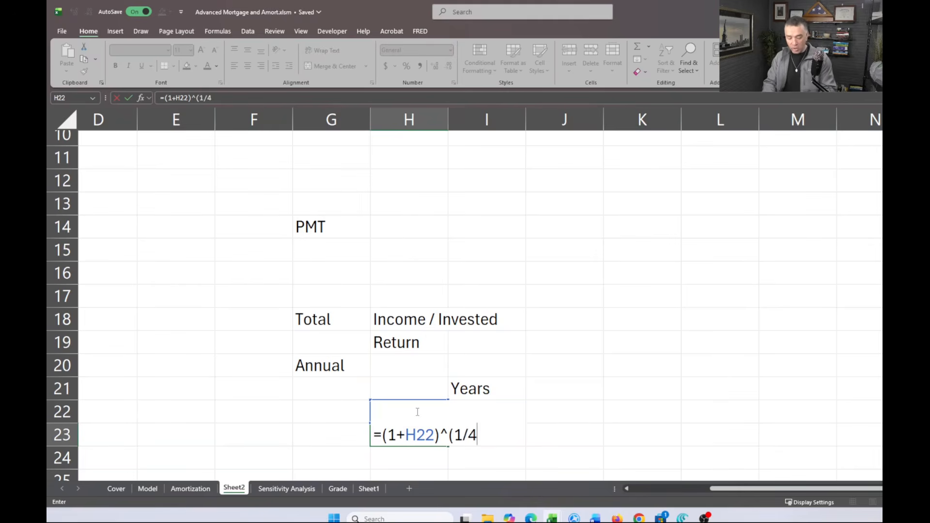
{"action": "type", "text": ")"}
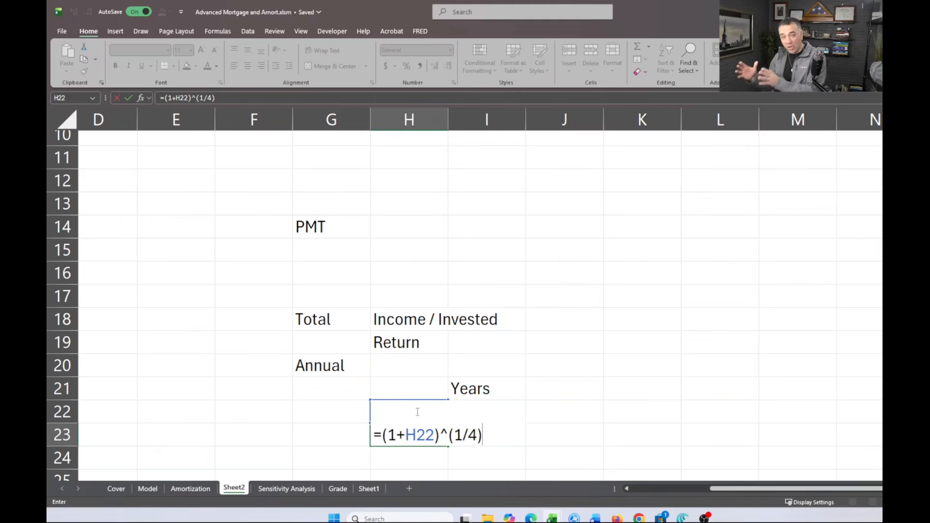
{"action": "key", "text": "Return"}
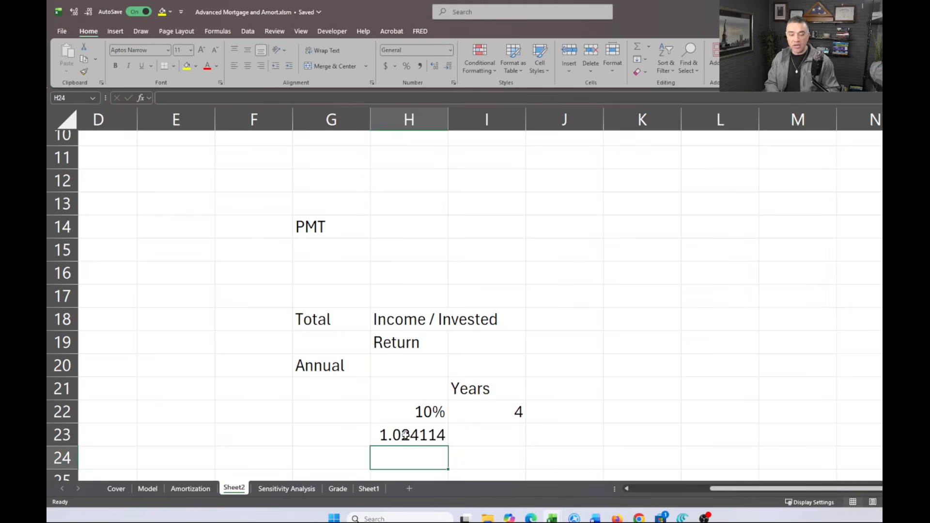
Subtract 1 at the end of the H23 formula, making it =(1+H22)^(1/4)-1
{"action": "left_click", "coordinate": [406, 433]}
{"action": "double_click", "coordinate": [406, 433]}
{"action": "left_click", "coordinate": [400, 95]}
{"action": "type", "text": "-1"}
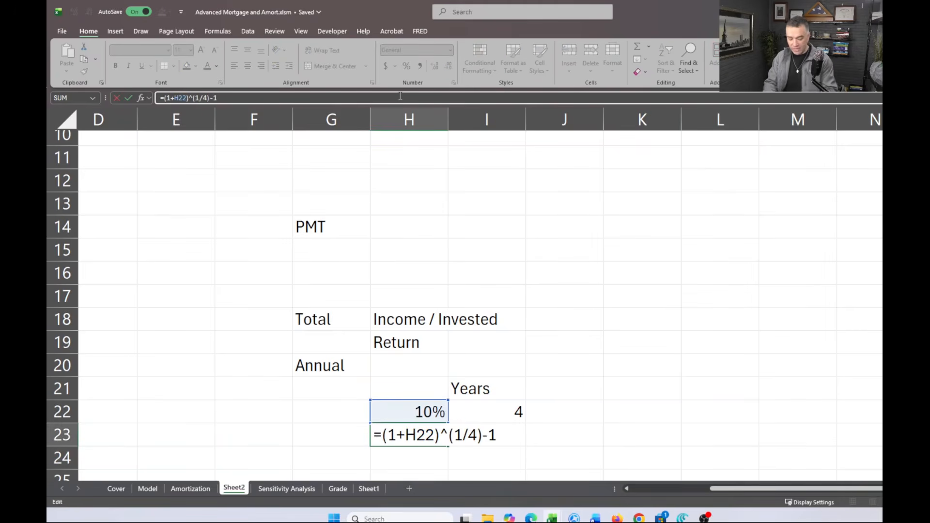
{"action": "key", "text": "ctrl+Return"}
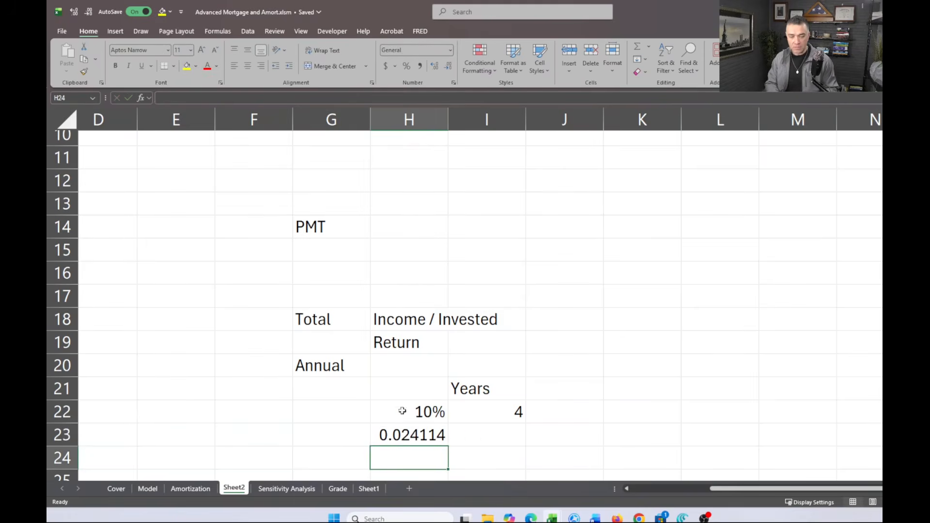
Format the annual return in H23 as a percentage with two decimal places
{"action": "left_click", "coordinate": [399, 433]}
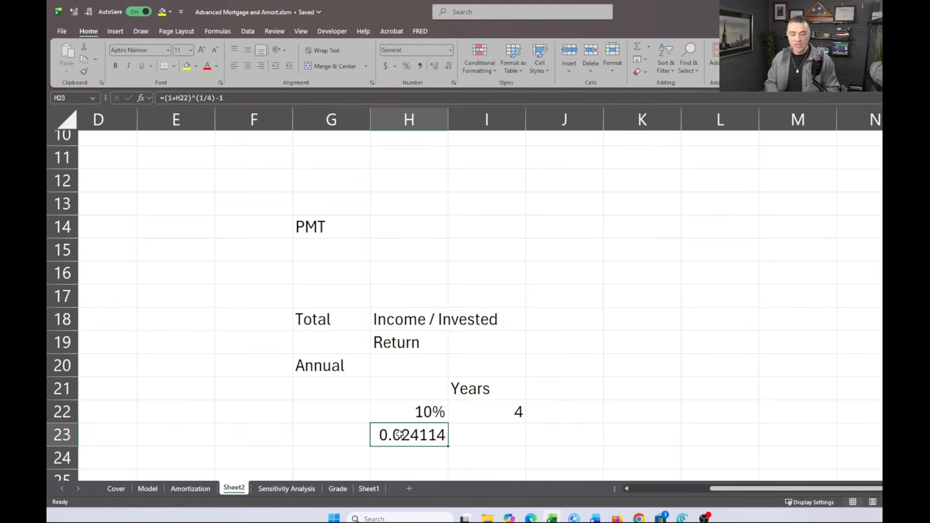
{"action": "left_click", "coordinate": [406, 66]}
{"action": "left_click", "coordinate": [435, 67]}
{"action": "left_click", "coordinate": [435, 68]}
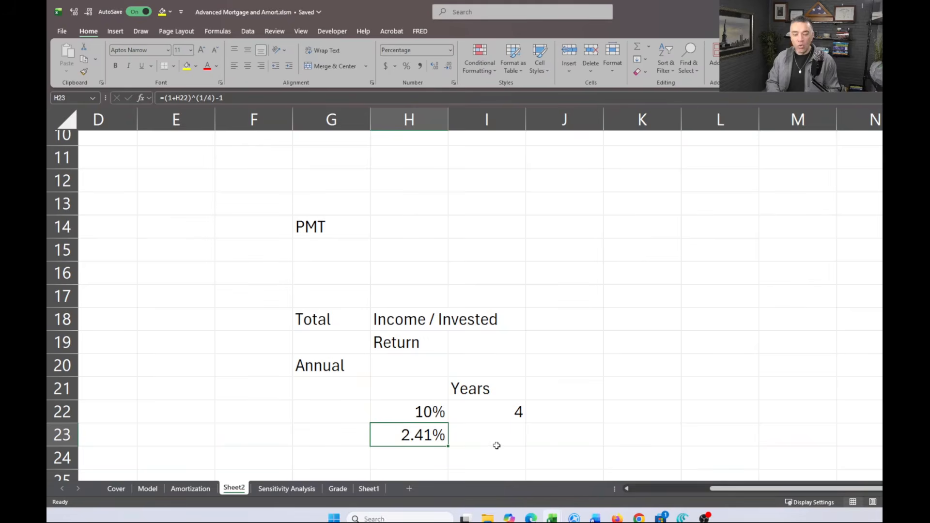
In H25, compound the annual return over the number of years with =(1+H23)^I22
{"action": "scroll", "coordinate": [475, 450], "scroll_direction": "down", "scroll_amount": 1}
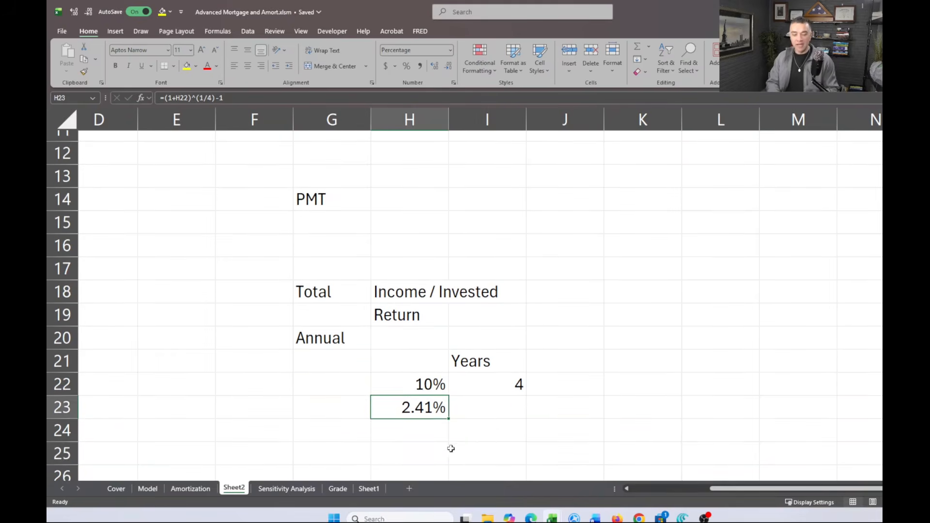
{"action": "left_click", "coordinate": [417, 449]}
{"action": "type", "text": "="}
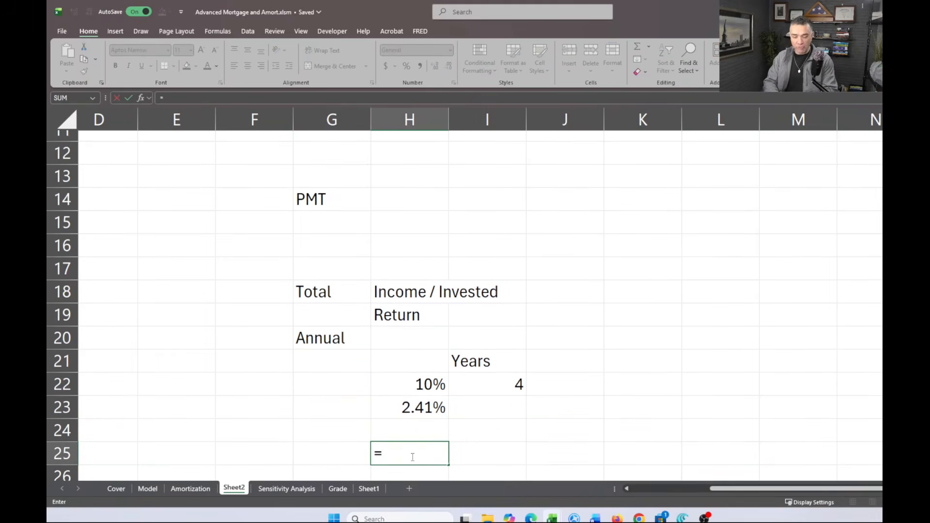
{"action": "type", "text": "(1+"}
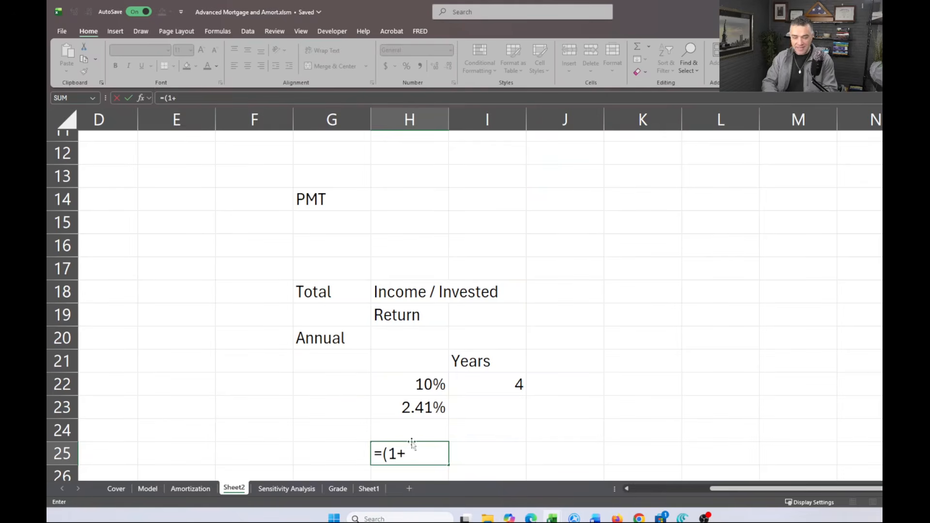
{"action": "left_click", "coordinate": [413, 410]}
{"action": "type", "text": ")^"}
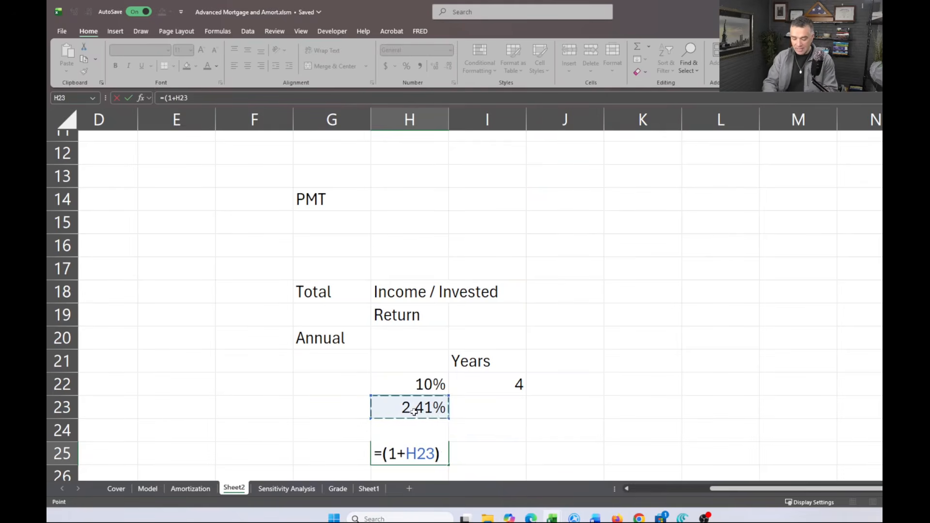
{"action": "left_click", "coordinate": [495, 387]}
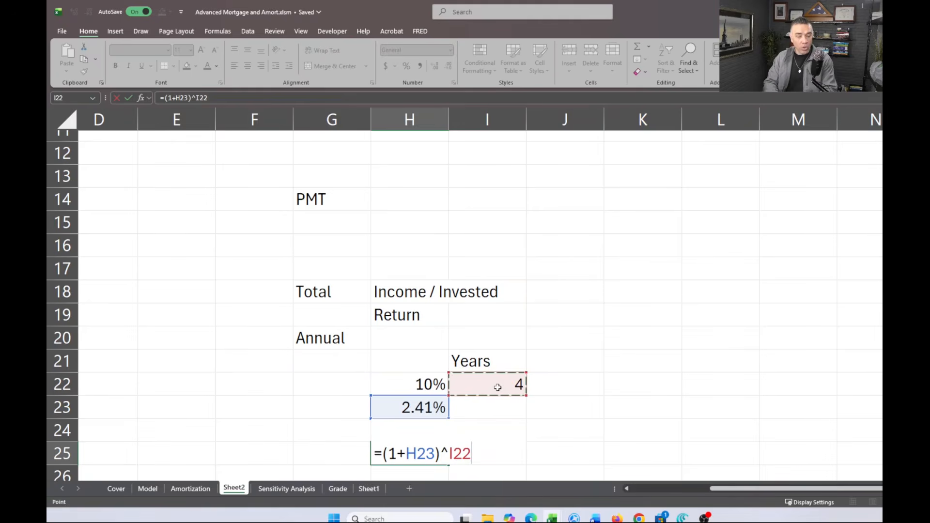
{"action": "key", "text": "Return"}
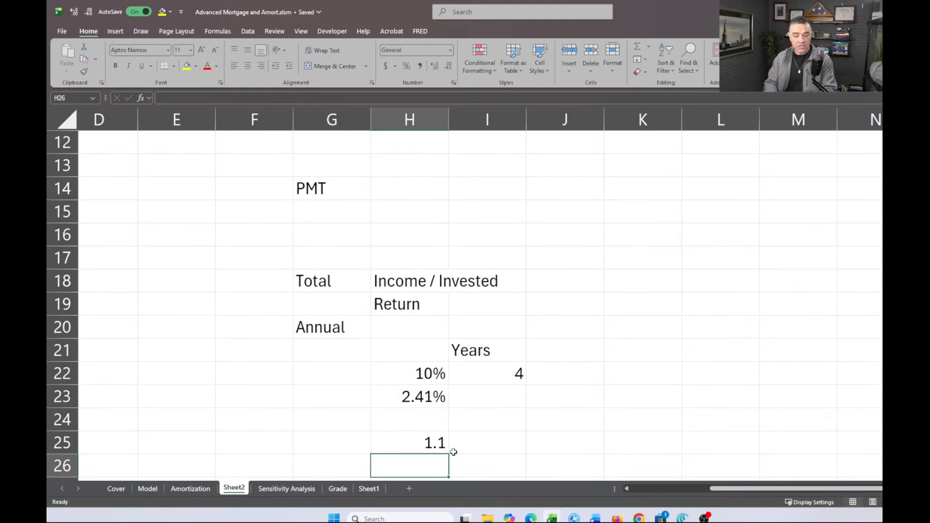
Subtract 1 at the end of the H25 compounding formula, making it =(1+H23)^I22-1
{"action": "left_click", "coordinate": [436, 441]}
{"action": "left_click", "coordinate": [364, 101]}
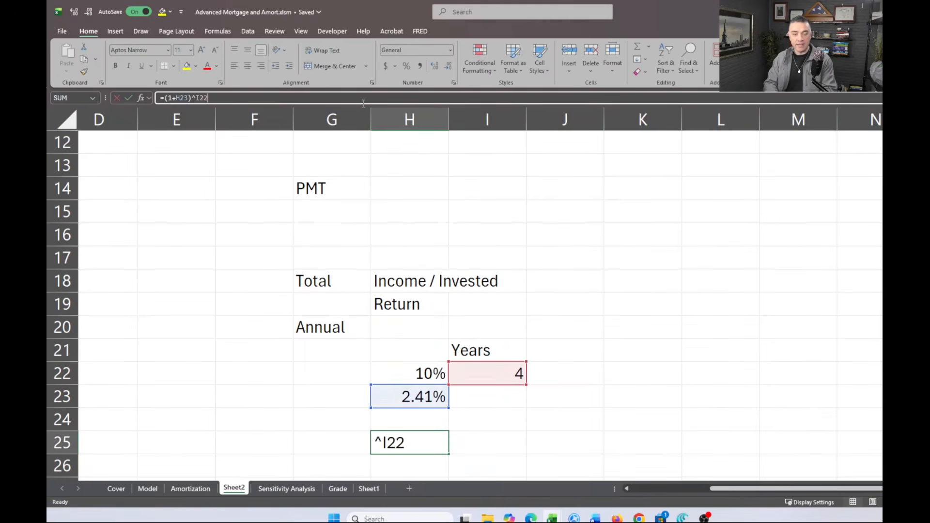
{"action": "type", "text": "-1"}
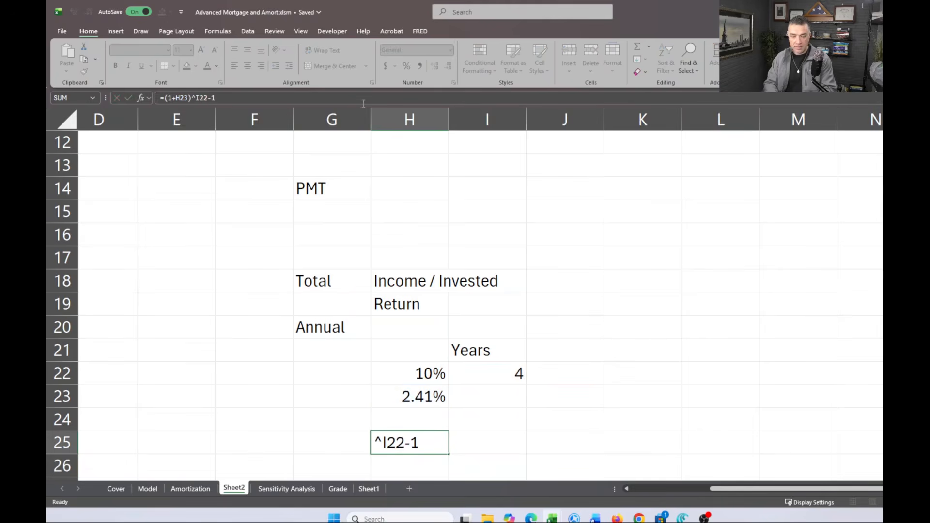
Enter the total return formula in H25 and format its result as a percentage
{"action": "key", "text": "Return"}
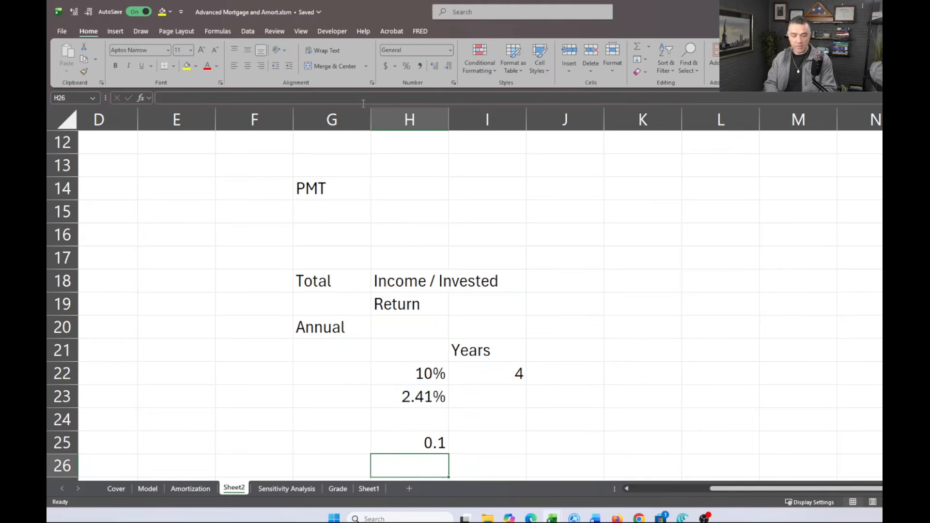
{"action": "left_click", "coordinate": [411, 444]}
{"action": "left_click", "coordinate": [411, 67]}
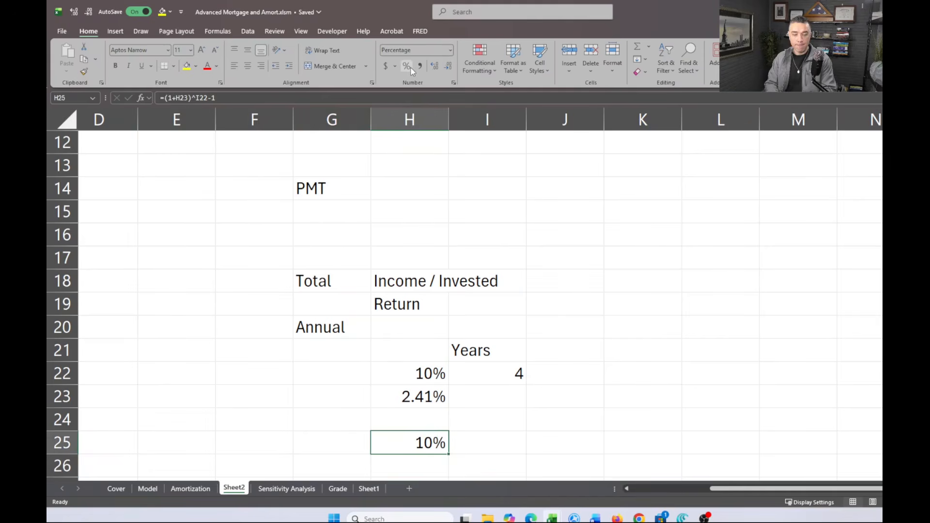
{"action": "left_click", "coordinate": [518, 415]}
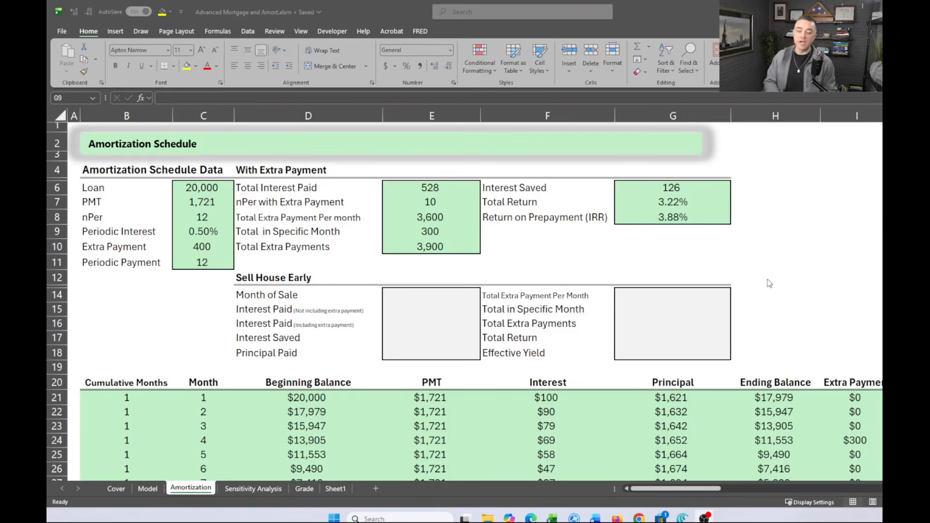
On the Amortization sheet, examine the Return on Prepayment formula in G8 and the month in which the schedule pays off
{"action": "left_click", "coordinate": [721, 235]}
{"action": "left_click", "coordinate": [623, 257]}
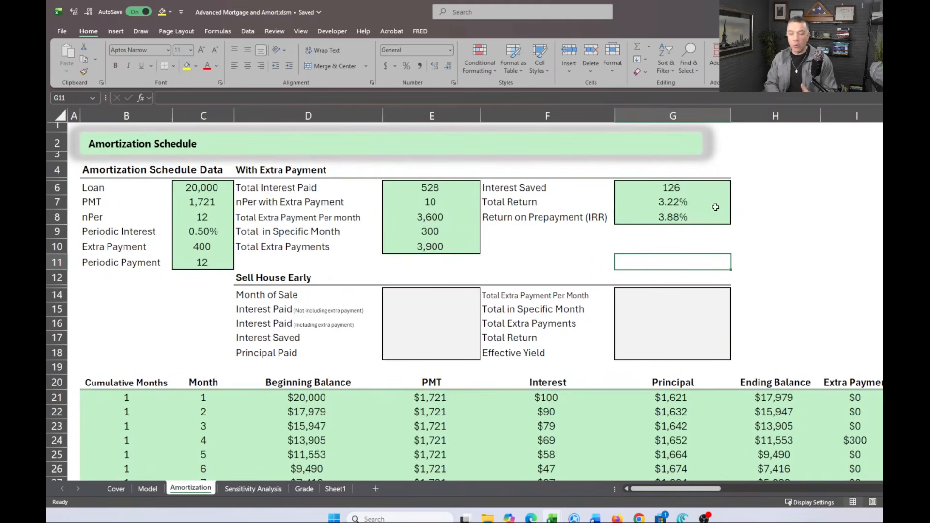
{"action": "left_click", "coordinate": [682, 217]}
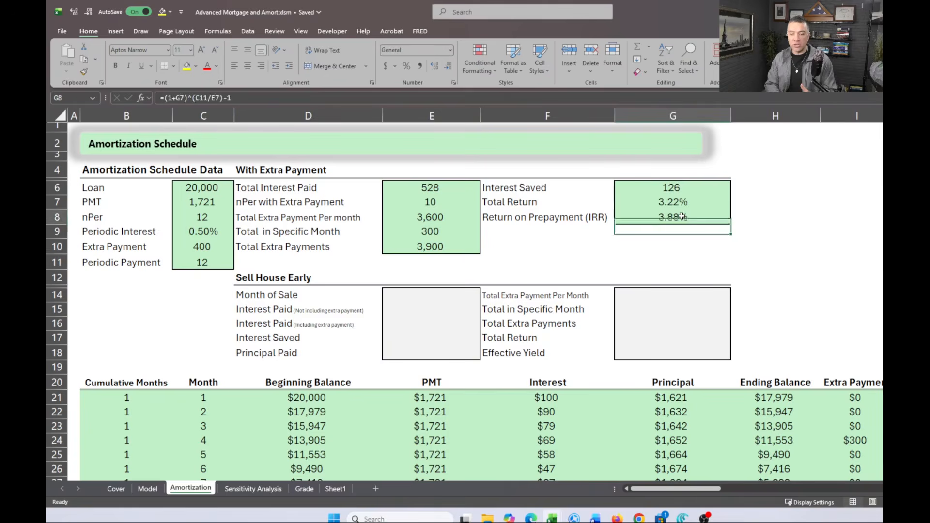
{"action": "left_click", "coordinate": [668, 246]}
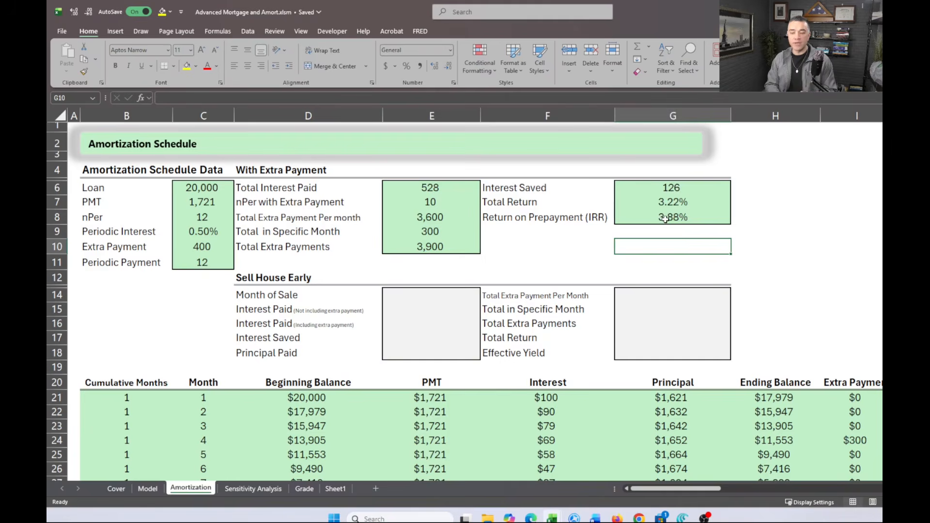
{"action": "scroll", "coordinate": [542, 267], "scroll_direction": "down", "scroll_amount": 3}
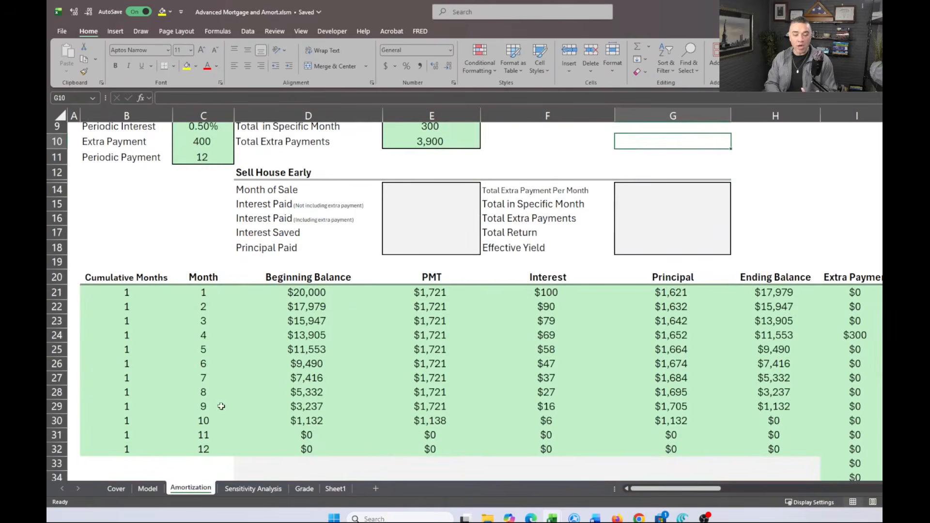
{"action": "left_click", "coordinate": [215, 417]}
{"action": "scroll", "coordinate": [215, 417], "scroll_direction": "up", "scroll_amount": 3}
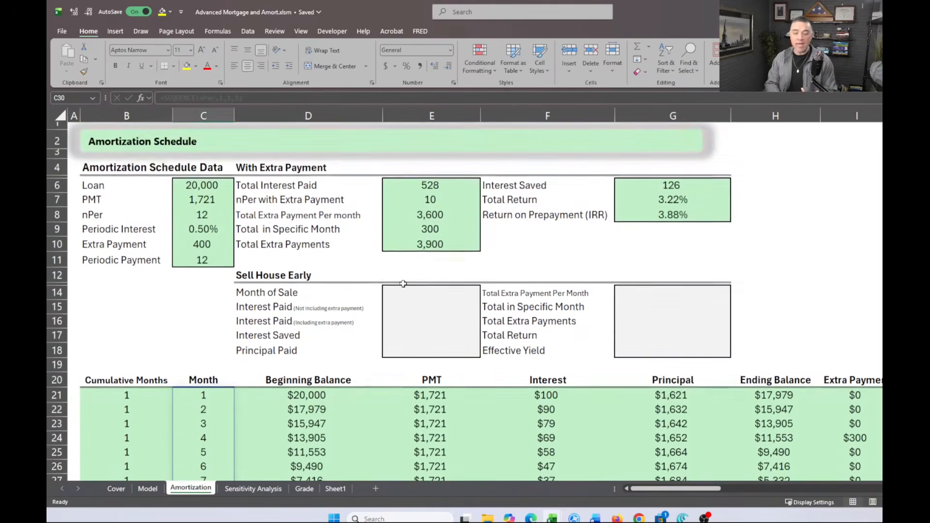
{"action": "left_click", "coordinate": [675, 242]}
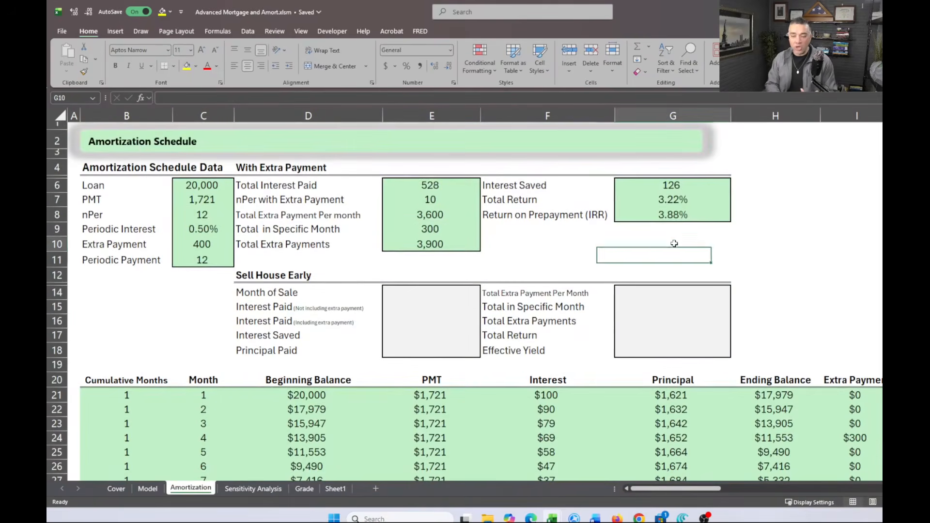
{"action": "left_click", "coordinate": [756, 213]}
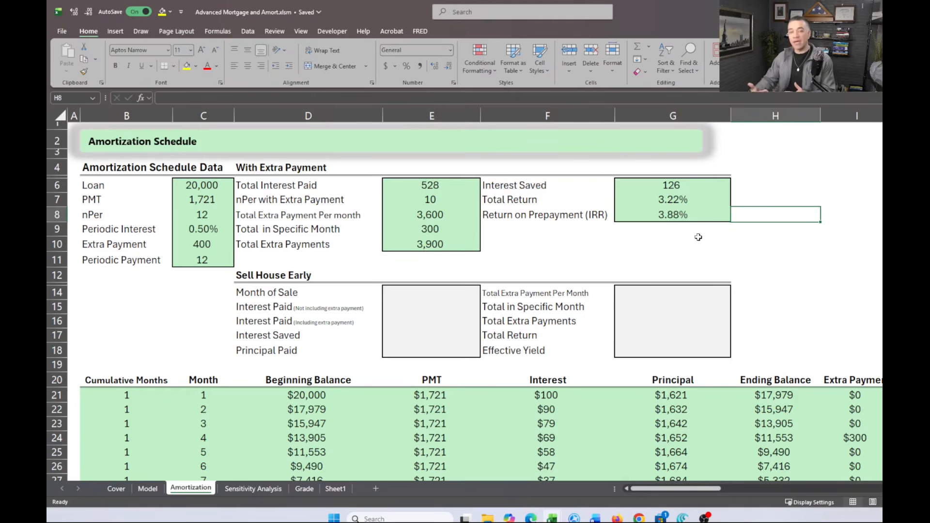
On the Model sheet, set the Home Price to 400000
{"action": "left_click", "coordinate": [148, 488]}
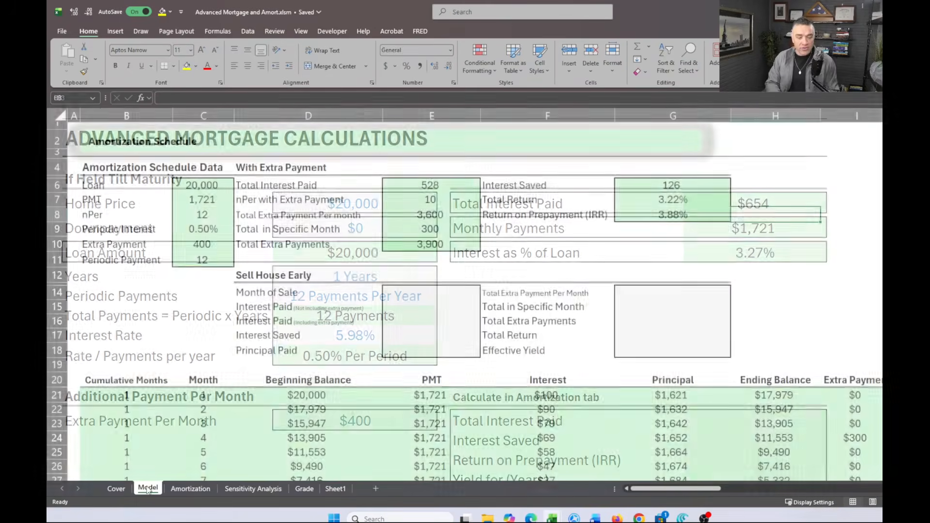
{"action": "left_click", "coordinate": [330, 206]}
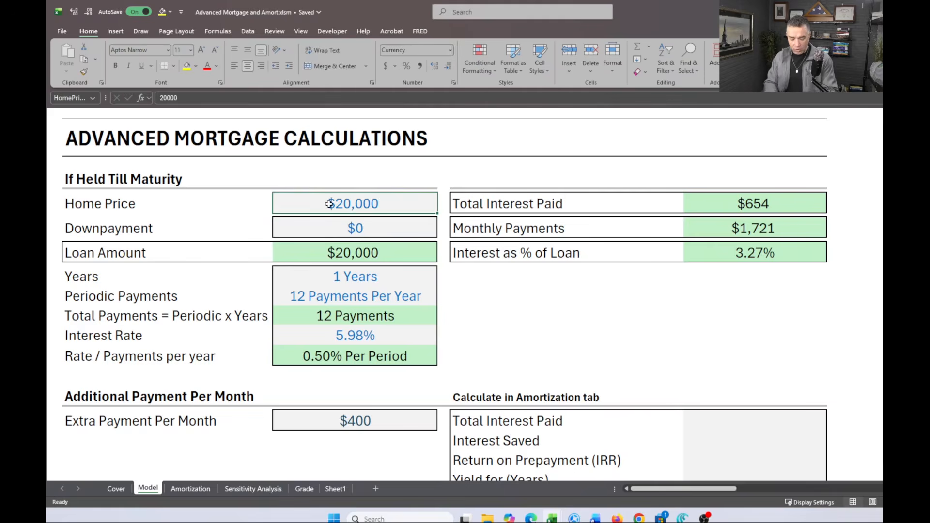
{"action": "type", "text": "400000"}
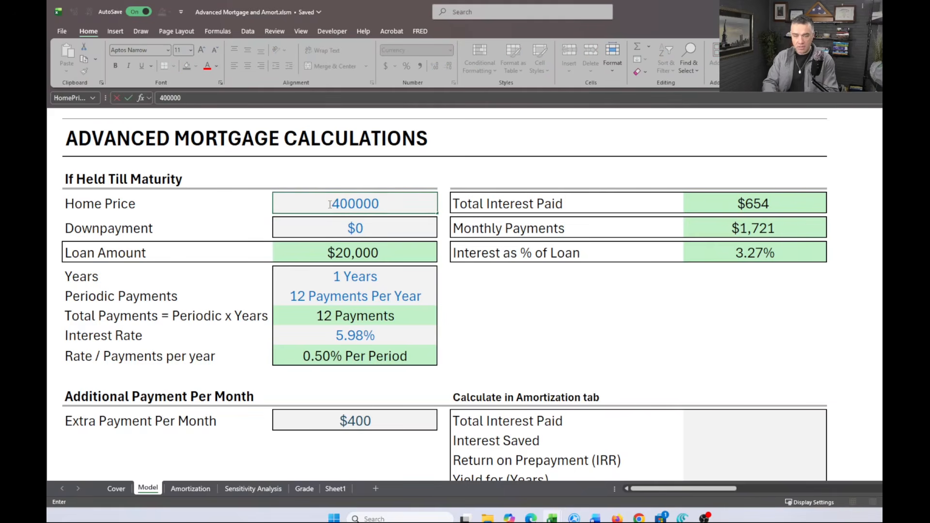
{"action": "key", "text": "Return"}
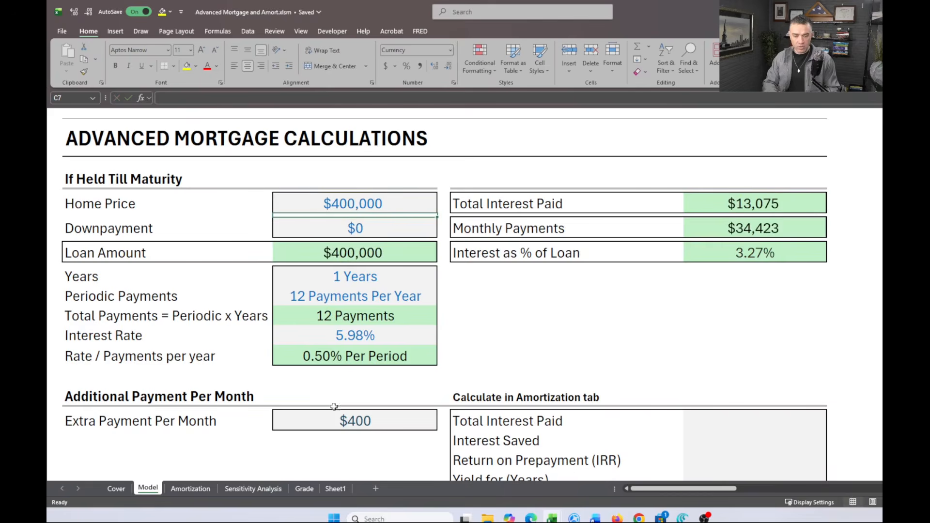
Examine the Model's extra payment section, and the Total Return and Return on Prepayment figures on the Amortization sheet
{"action": "scroll", "coordinate": [343, 419], "scroll_direction": "down", "scroll_amount": 1}
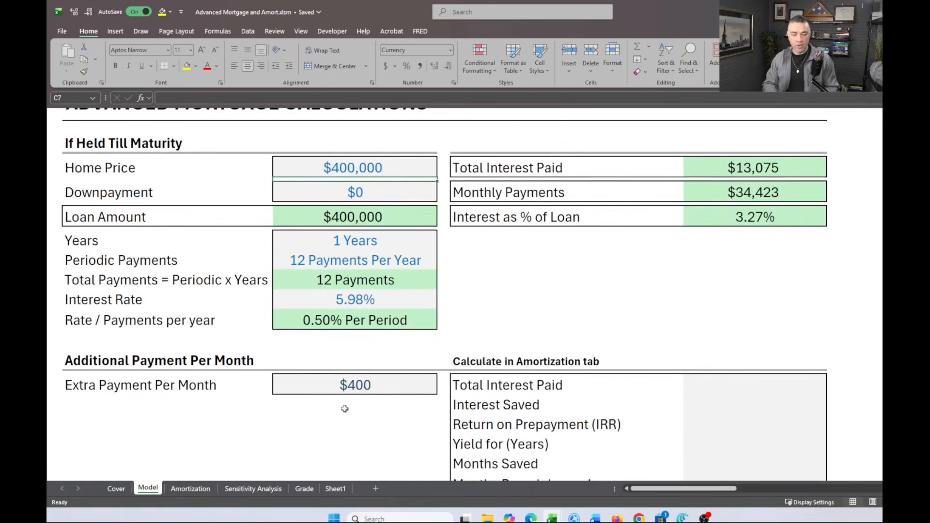
{"action": "scroll", "coordinate": [344, 409], "scroll_direction": "down", "scroll_amount": 8}
{"action": "scroll", "coordinate": [349, 394], "scroll_direction": "up", "scroll_amount": 8}
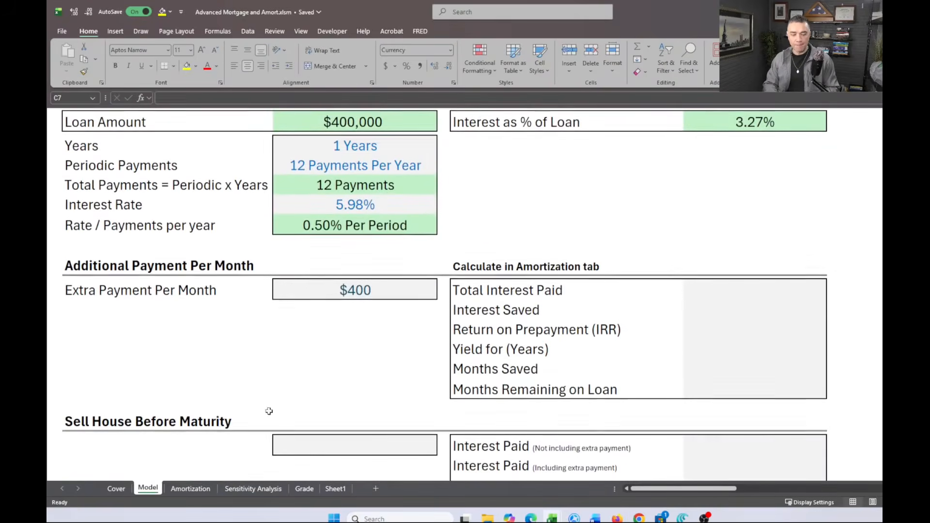
{"action": "left_click", "coordinate": [208, 490]}
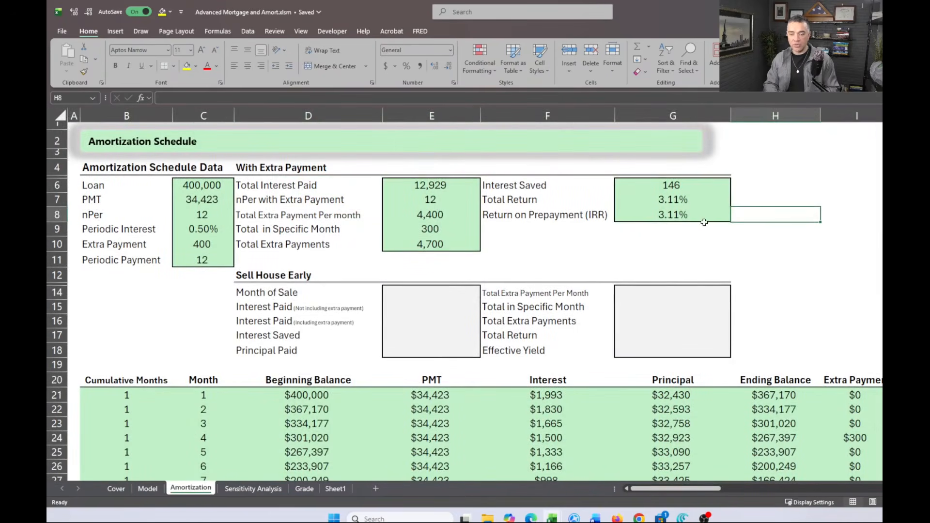
{"action": "left_click", "coordinate": [689, 256]}
{"action": "scroll", "coordinate": [690, 257], "scroll_direction": "down", "scroll_amount": 1}
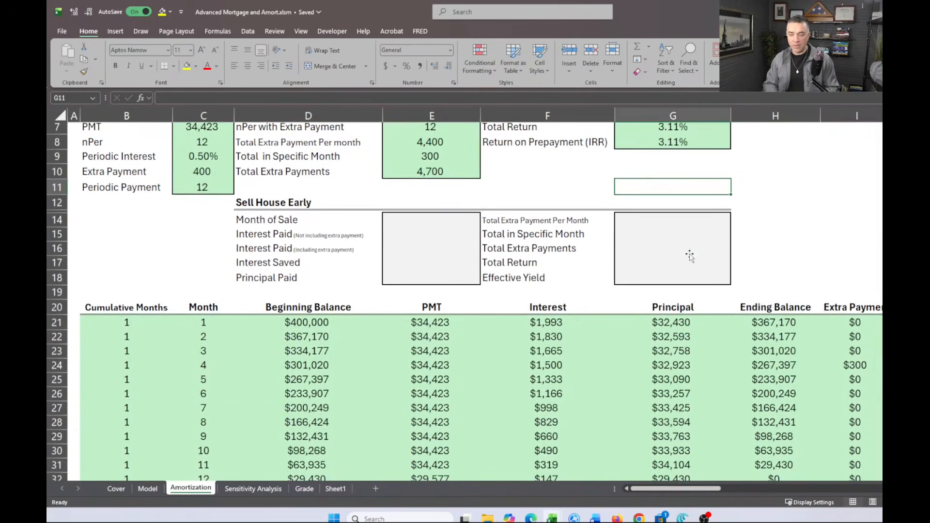
{"action": "scroll", "coordinate": [689, 257], "scroll_direction": "up", "scroll_amount": 2}
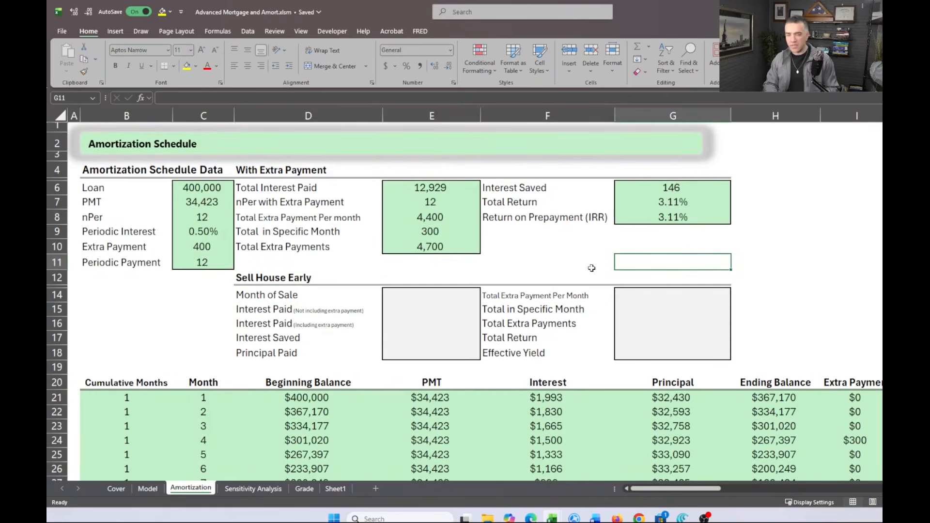
{"action": "scroll", "coordinate": [591, 267], "scroll_direction": "down", "scroll_amount": 1}
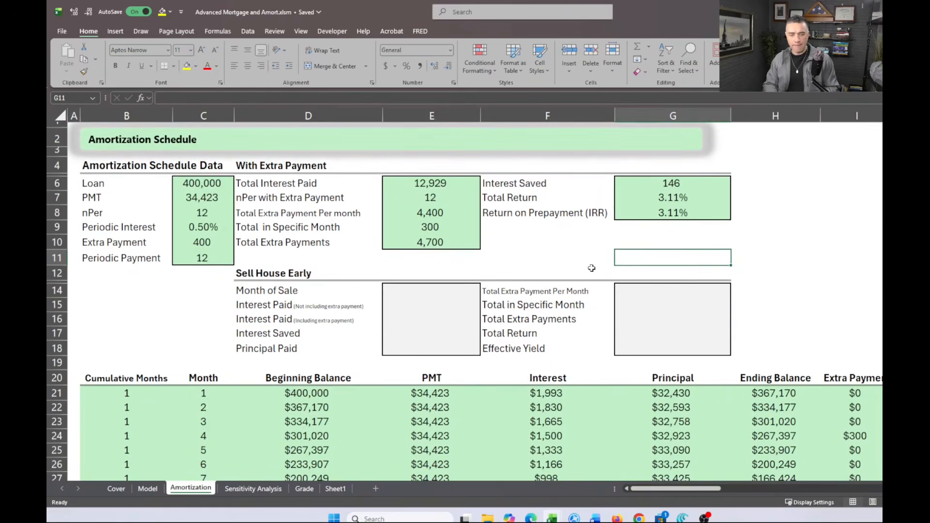
{"action": "scroll", "coordinate": [591, 268], "scroll_direction": "down", "scroll_amount": 1}
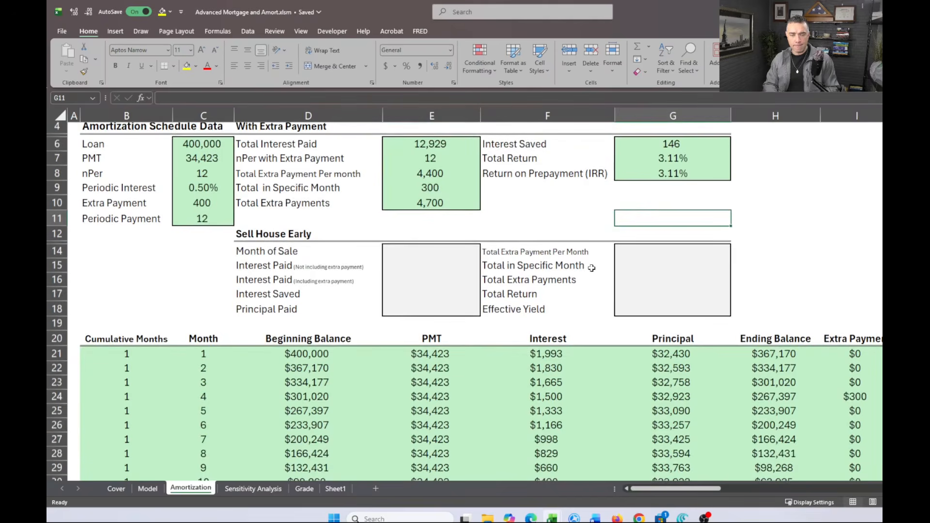
{"action": "scroll", "coordinate": [592, 268], "scroll_direction": "up", "scroll_amount": 1}
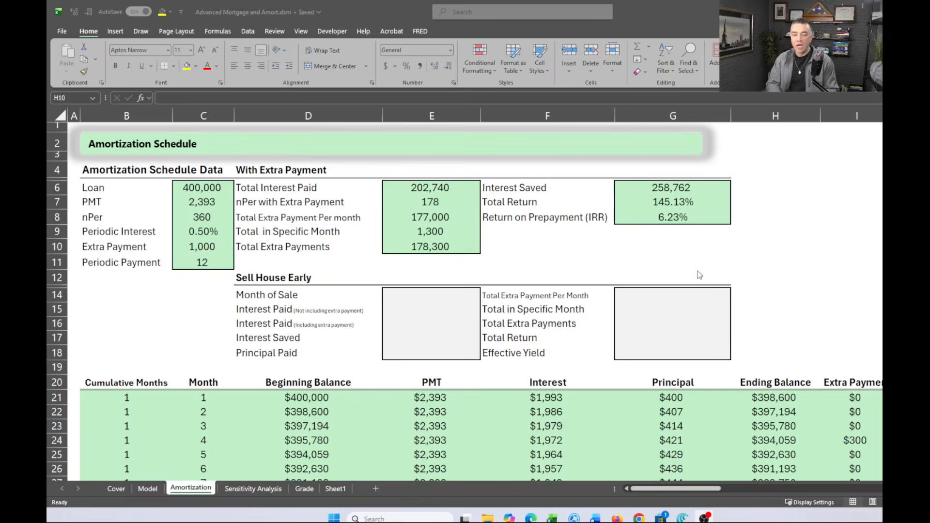
Compare the Model sheet's loan term and extra payment inputs with the Amortization sheet's prepayment return and nPer with Extra Payment
{"action": "left_click", "coordinate": [765, 248]}
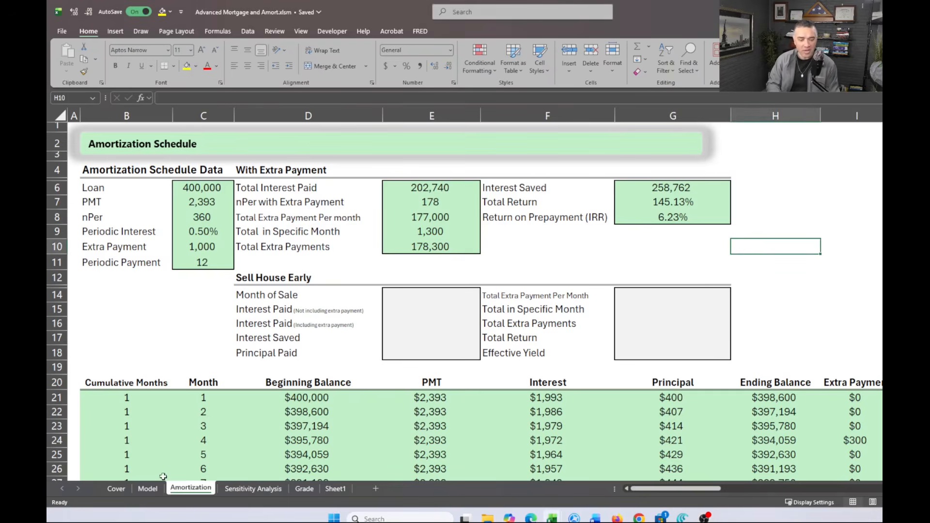
{"action": "left_click", "coordinate": [147, 488]}
{"action": "left_click", "coordinate": [333, 230]}
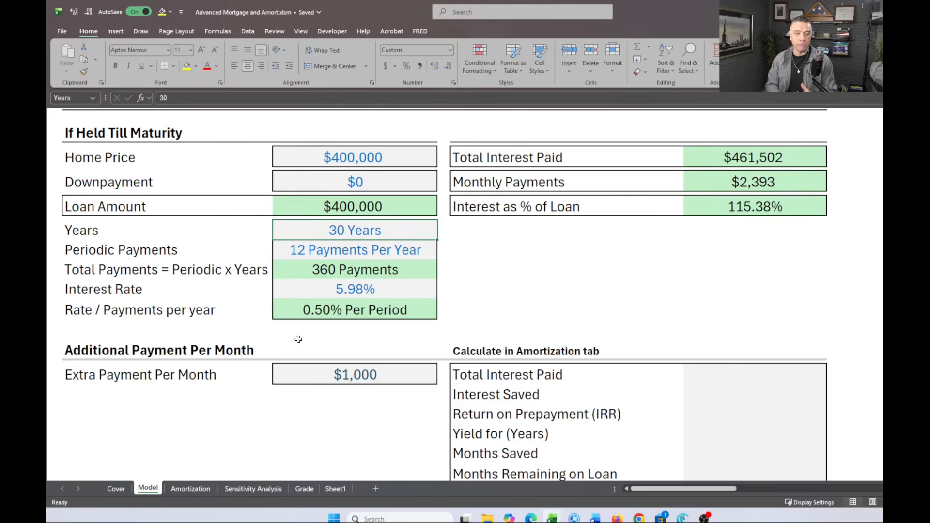
{"action": "left_click", "coordinate": [189, 489]}
{"action": "left_click", "coordinate": [665, 246]}
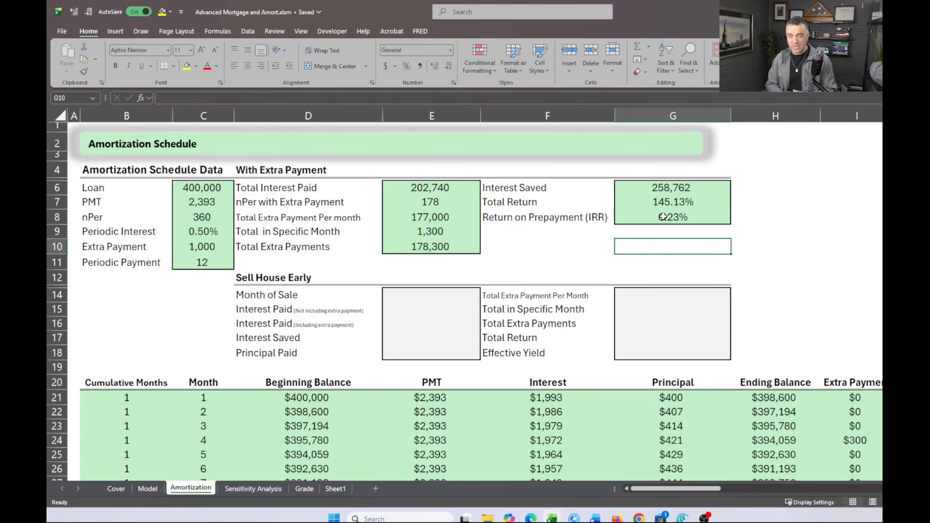
{"action": "left_click", "coordinate": [443, 202]}
{"action": "scroll", "coordinate": [515, 255], "scroll_direction": "down", "scroll_amount": 1}
{"action": "scroll", "coordinate": [514, 256], "scroll_direction": "up", "scroll_amount": 1}
On the Model sheet, link Total Interest Paid in the extra payment section to E6 on the Amortization sheet
{"action": "left_click", "coordinate": [148, 488]}
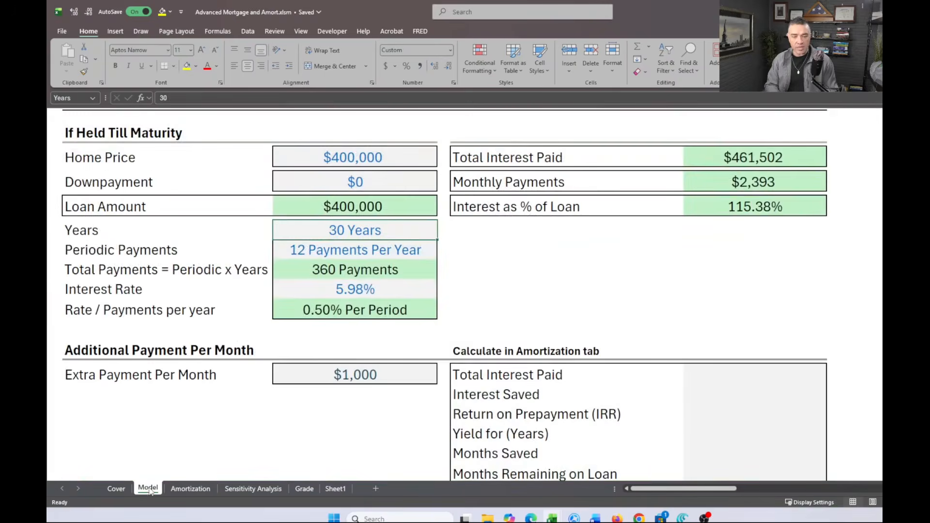
{"action": "scroll", "coordinate": [359, 283], "scroll_direction": "up", "scroll_amount": 3, "text": "ctrl"}
{"action": "scroll", "coordinate": [359, 284], "scroll_direction": "down", "scroll_amount": 1}
{"action": "left_click", "coordinate": [701, 260]}
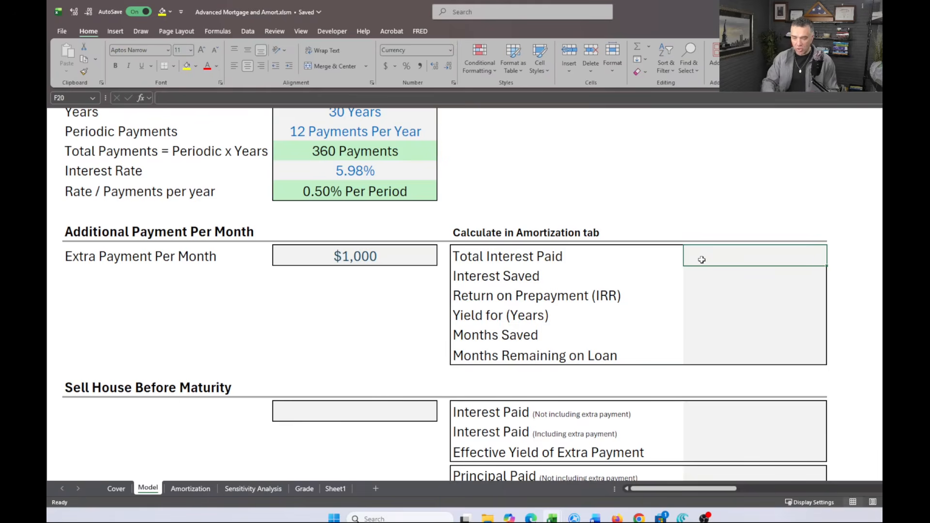
{"action": "type", "text": "="}
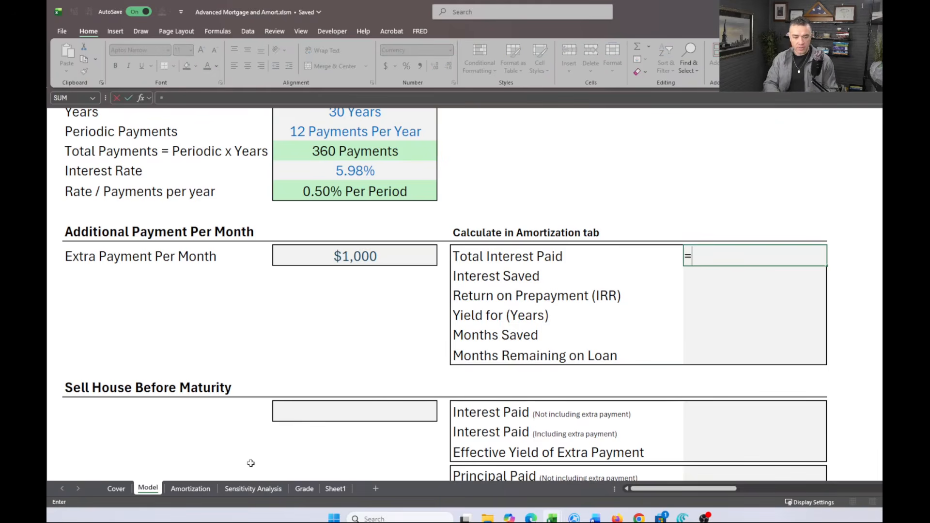
{"action": "left_click", "coordinate": [197, 491]}
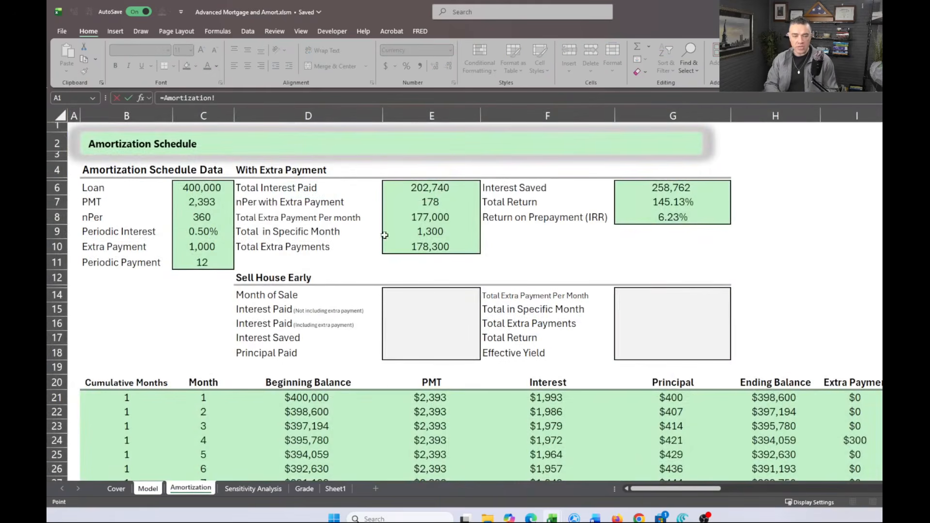
{"action": "left_click", "coordinate": [415, 189]}
{"action": "key", "text": "Return"}
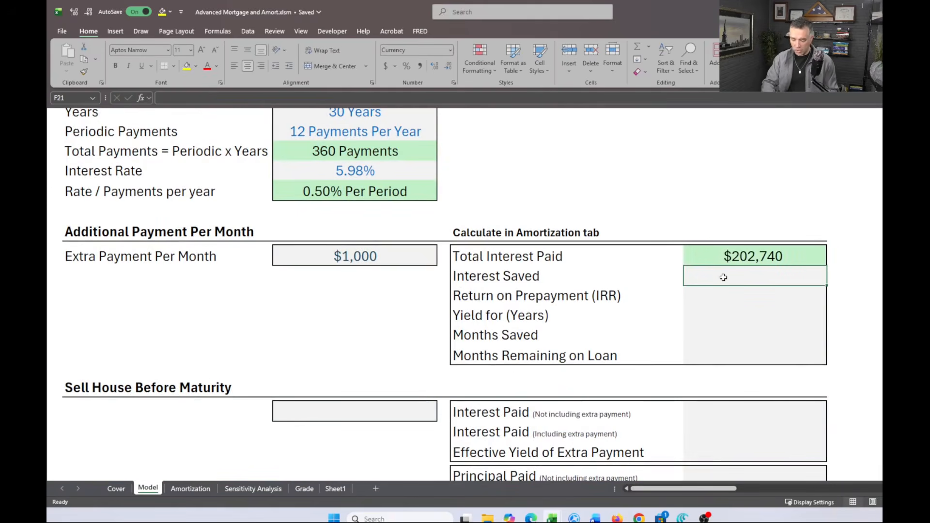
Link the Model sheet's Interest Saved cell to G6 on the Amortization sheet
{"action": "type", "text": "="}
{"action": "left_click", "coordinate": [206, 490]}
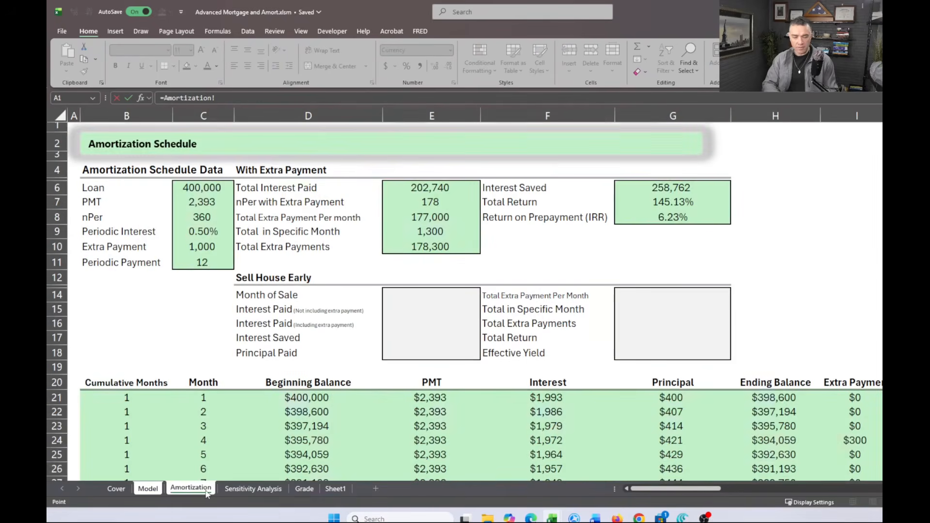
{"action": "left_click", "coordinate": [653, 192]}
{"action": "key", "text": "Return"}
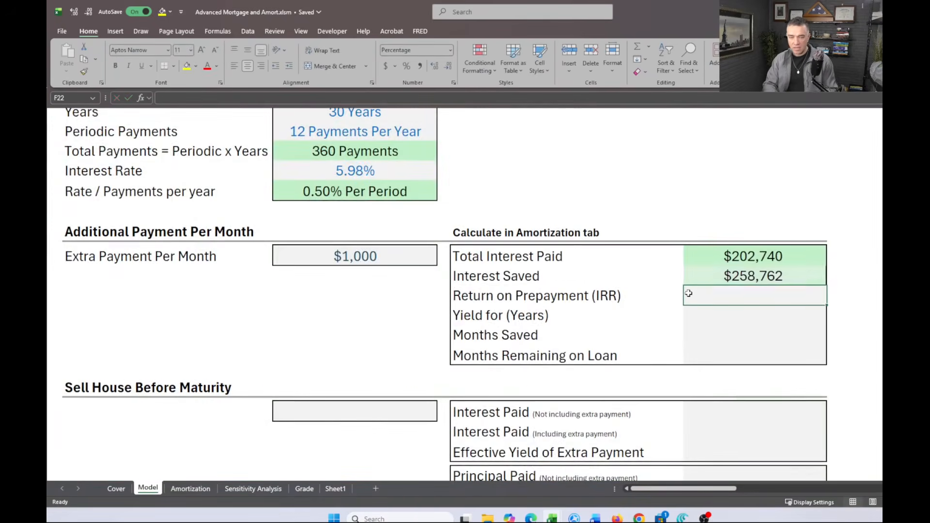
Link the Model sheet's Return on Prepayment (IRR) cell to G8 on the Amortization sheet
{"action": "type", "text": "="}
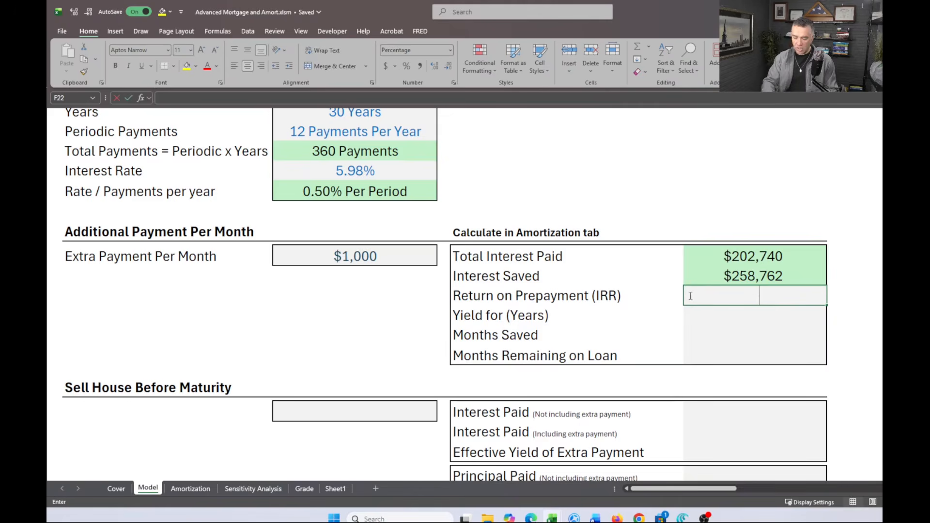
{"action": "left_click", "coordinate": [200, 489]}
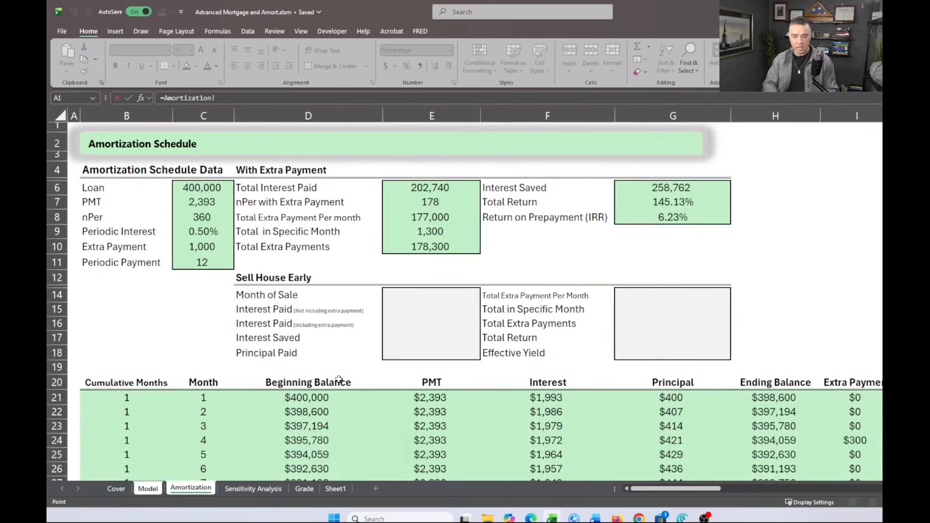
{"action": "left_click", "coordinate": [656, 218]}
{"action": "key", "text": "Return"}
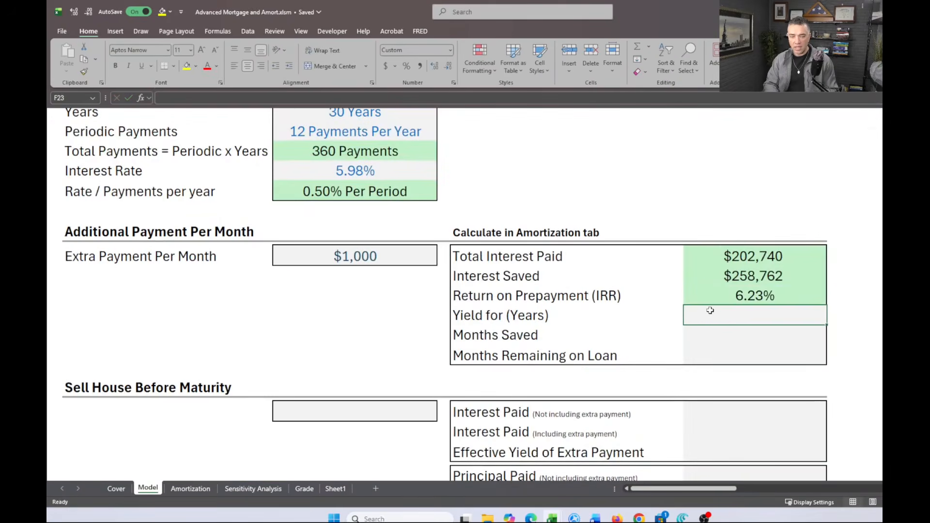
Calculate Yield for (Years) on the Model sheet as E7 from the Amortization sheet divided by PP, the periodic payments per year
{"action": "type", "text": "="}
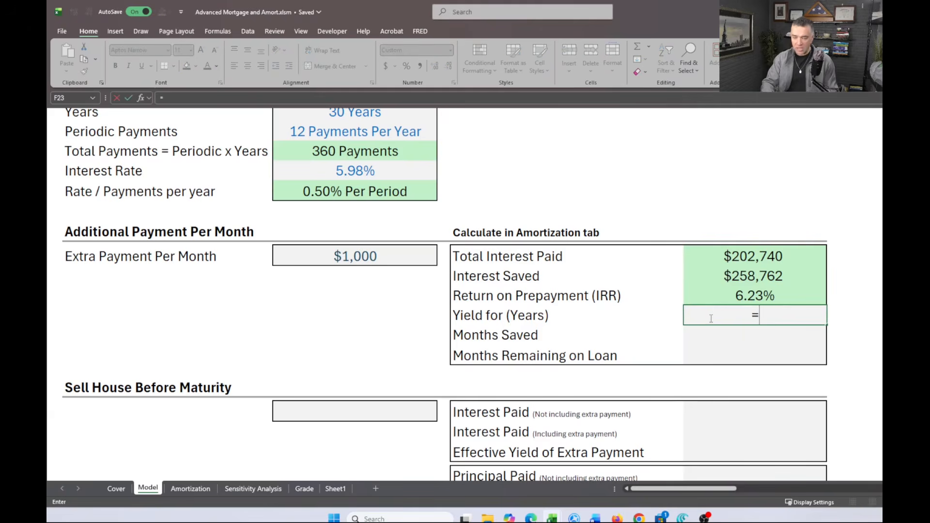
{"action": "left_click", "coordinate": [190, 488]}
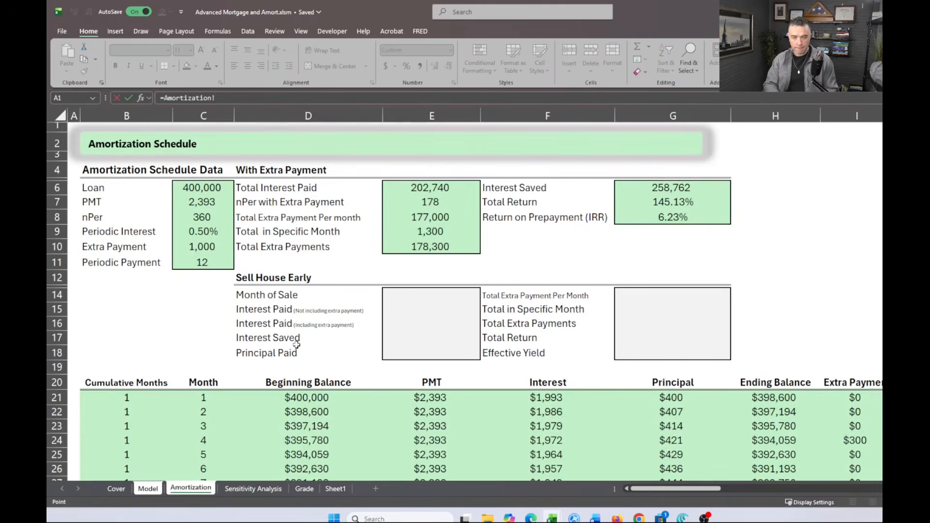
{"action": "left_click", "coordinate": [431, 202]}
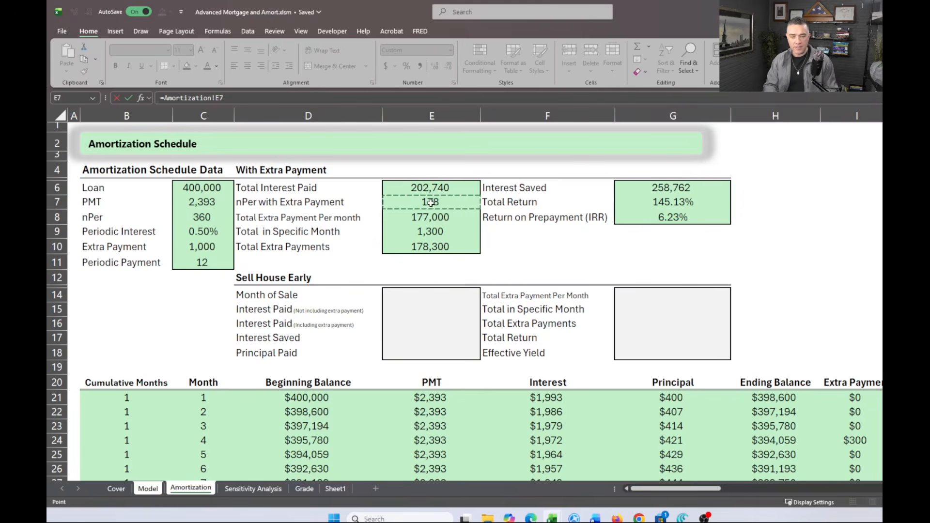
{"action": "key", "text": "Return"}
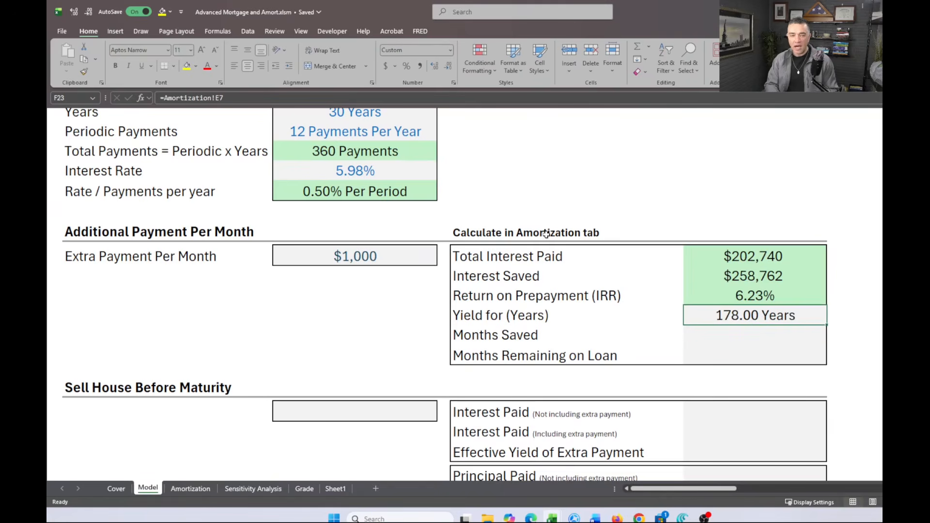
{"action": "left_click", "coordinate": [285, 98]}
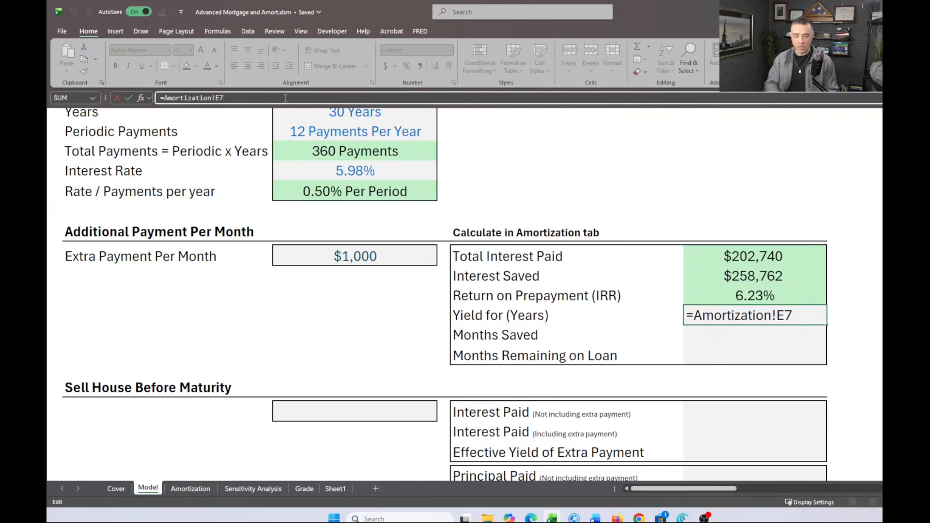
{"action": "type", "text": "/"}
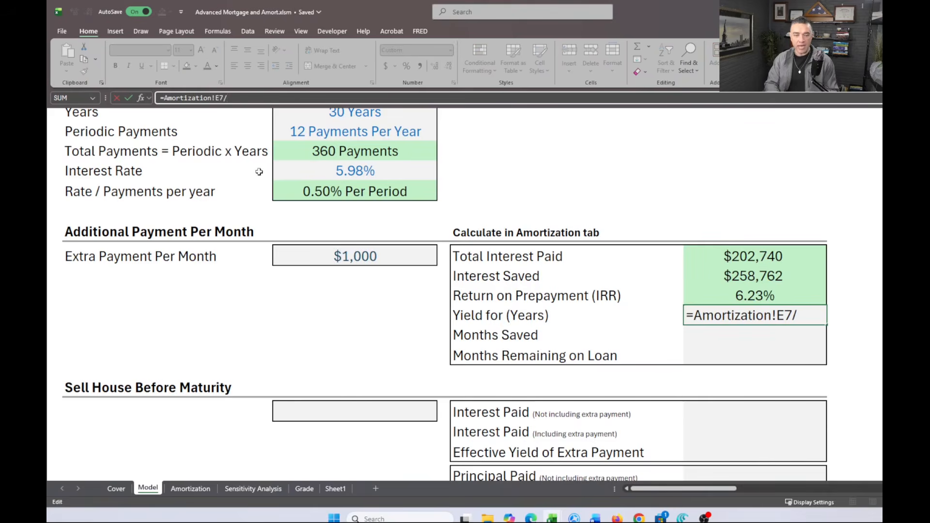
{"action": "scroll", "coordinate": [281, 172], "scroll_direction": "up", "scroll_amount": 1}
{"action": "left_click", "coordinate": [319, 183]}
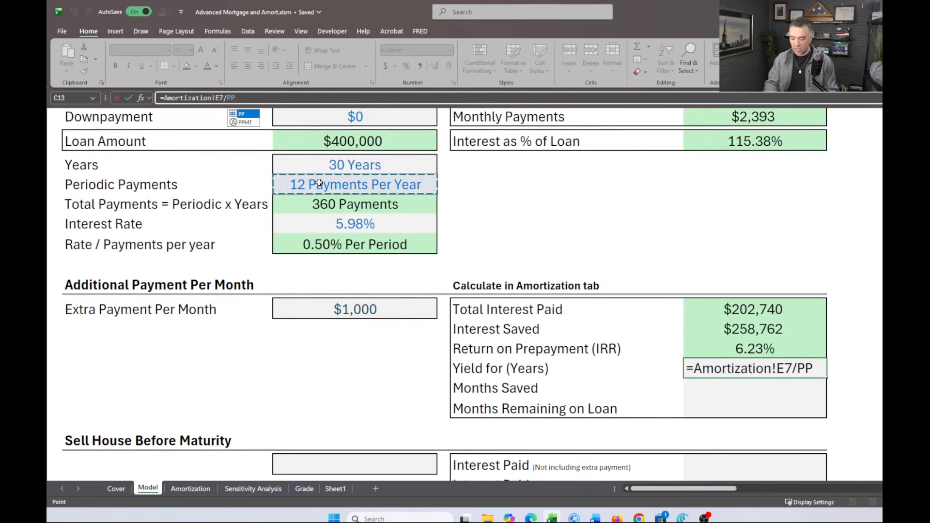
{"action": "key", "text": "Return"}
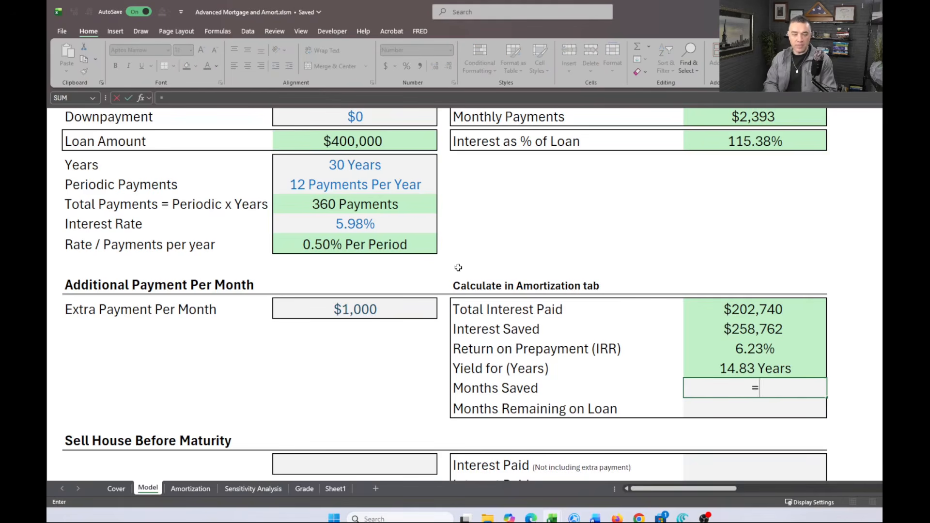
Calculate Months Saved on the Model sheet as nPer minus E7 on the Amortization sheet
{"action": "type", "text": "nPer"}
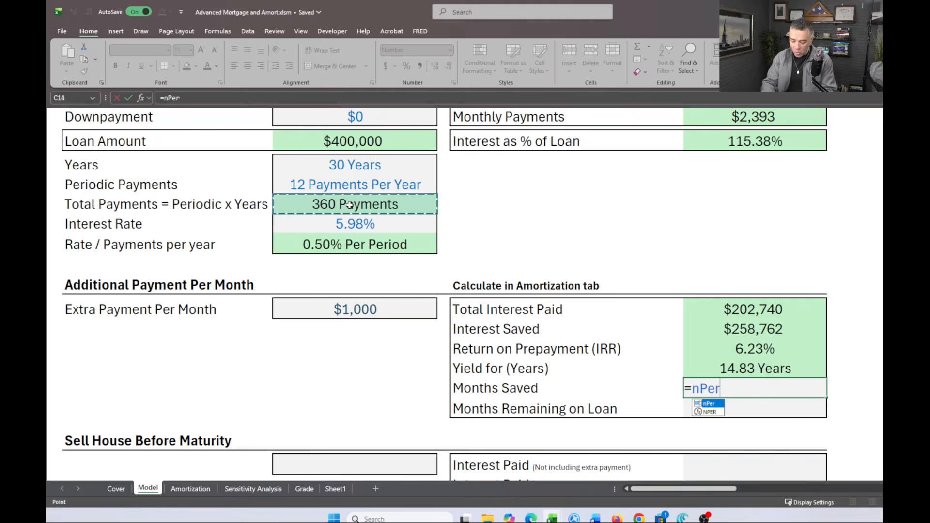
{"action": "type", "text": "-"}
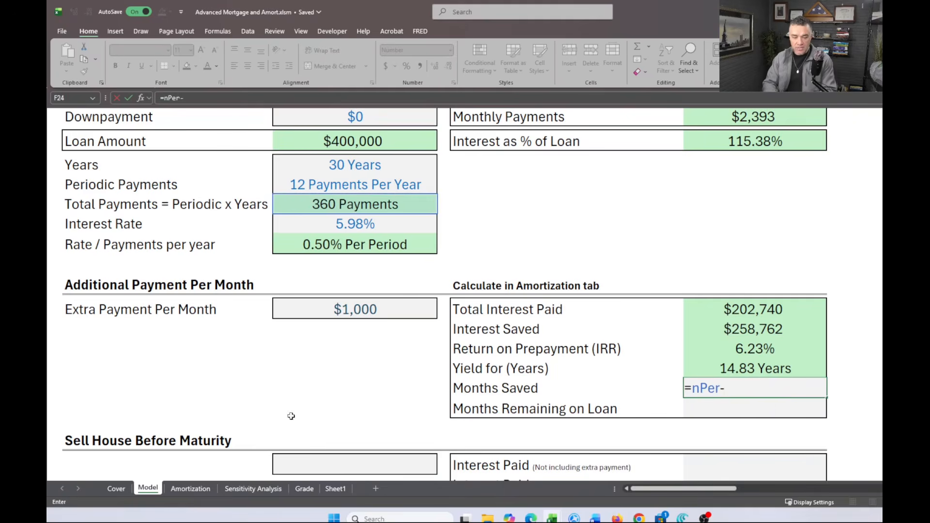
{"action": "left_click", "coordinate": [204, 488]}
{"action": "left_click", "coordinate": [422, 204]}
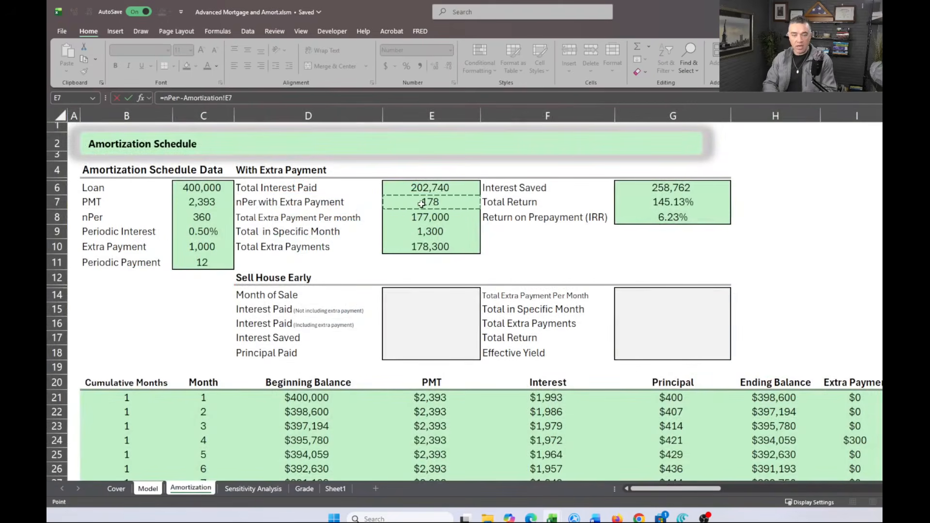
{"action": "key", "text": "Return"}
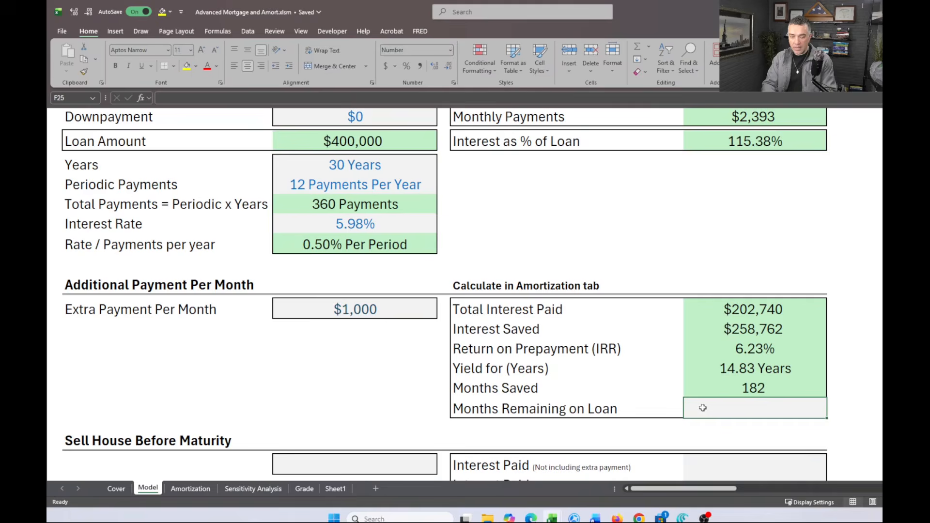
Calculate Months Remaining on Loan as nPer minus the Months Saved value in F24
{"action": "type", "text": "="}
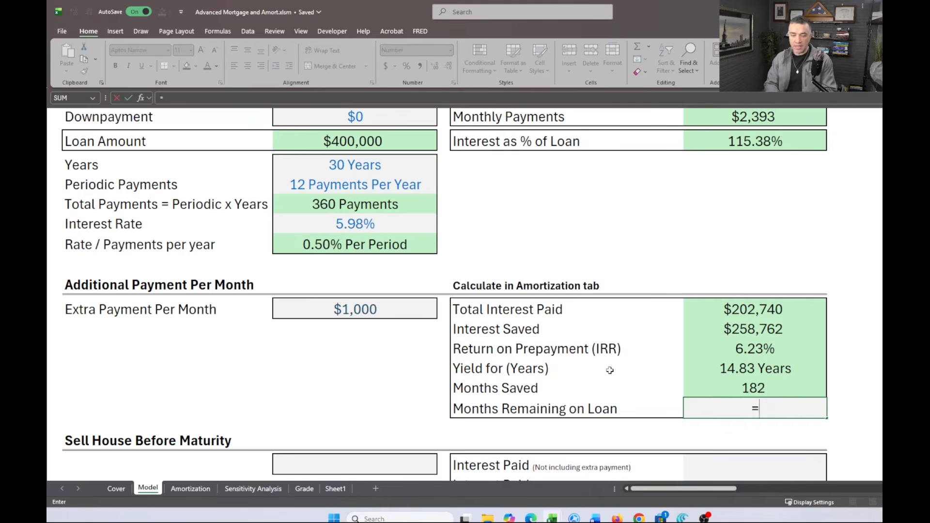
{"action": "type", "text": "nPer-"}
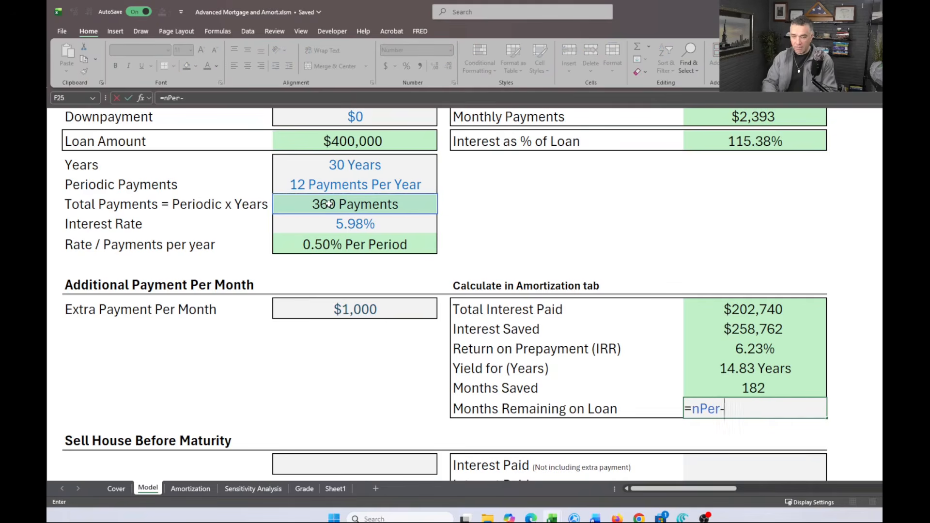
{"action": "left_click", "coordinate": [701, 387]}
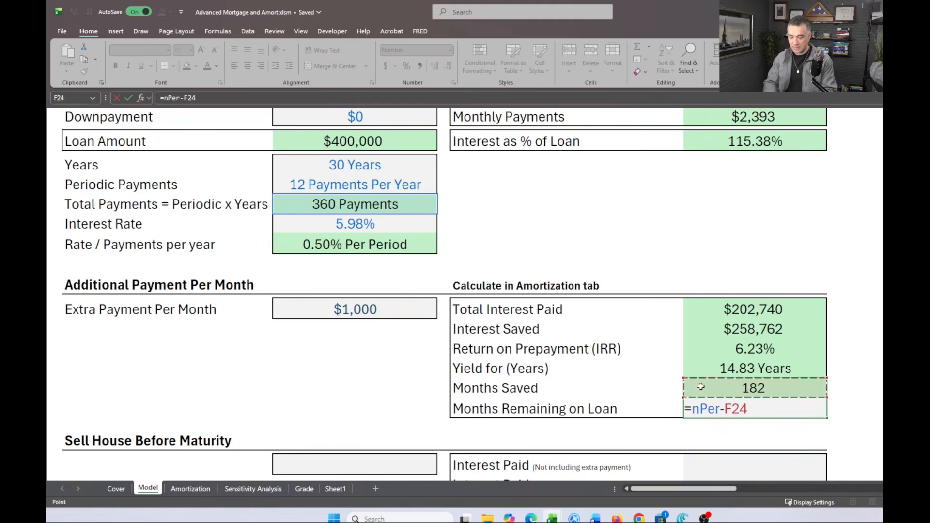
{"action": "key", "text": "Return"}
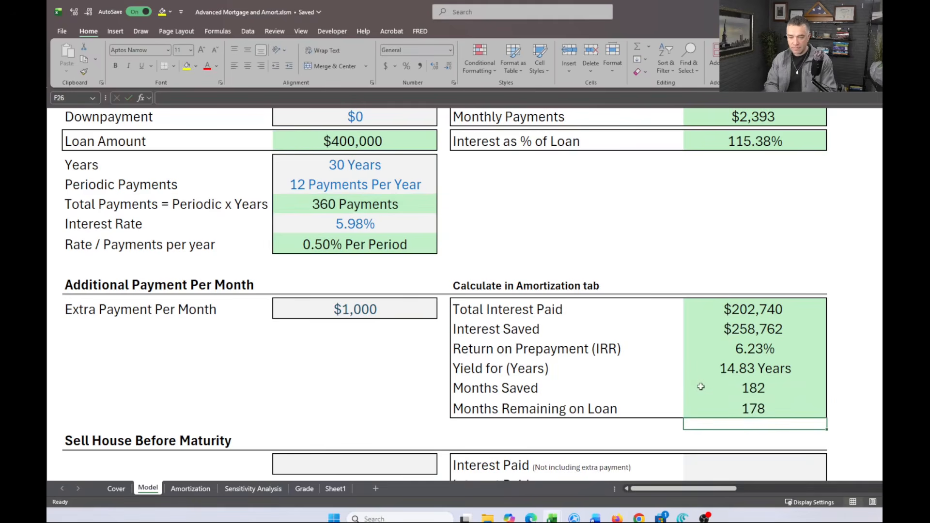
Review the Model sheet's mortgage results, the Amortization sheet's Sell House Early section, and the Sensitivity Analysis sheet's layout
{"action": "scroll", "coordinate": [872, 360], "scroll_direction": "down", "scroll_amount": 2}
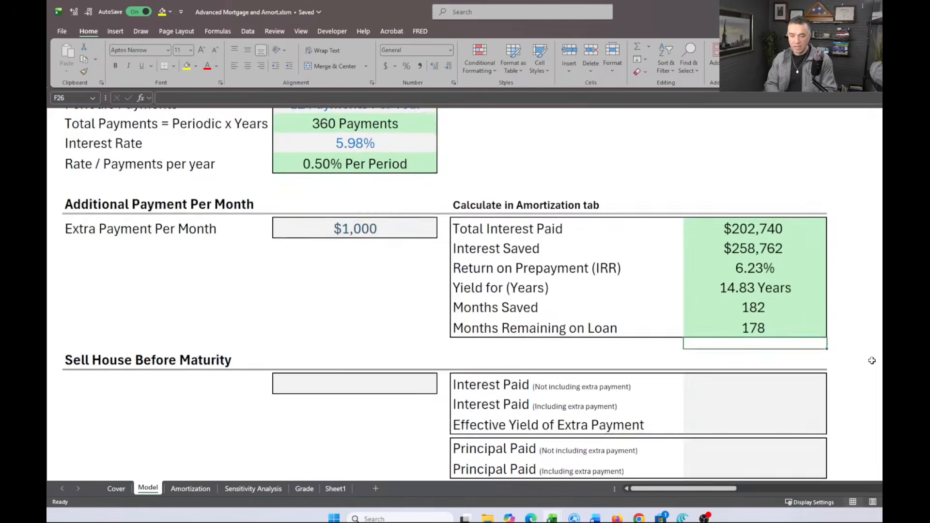
{"action": "scroll", "coordinate": [872, 361], "scroll_direction": "up", "scroll_amount": 3}
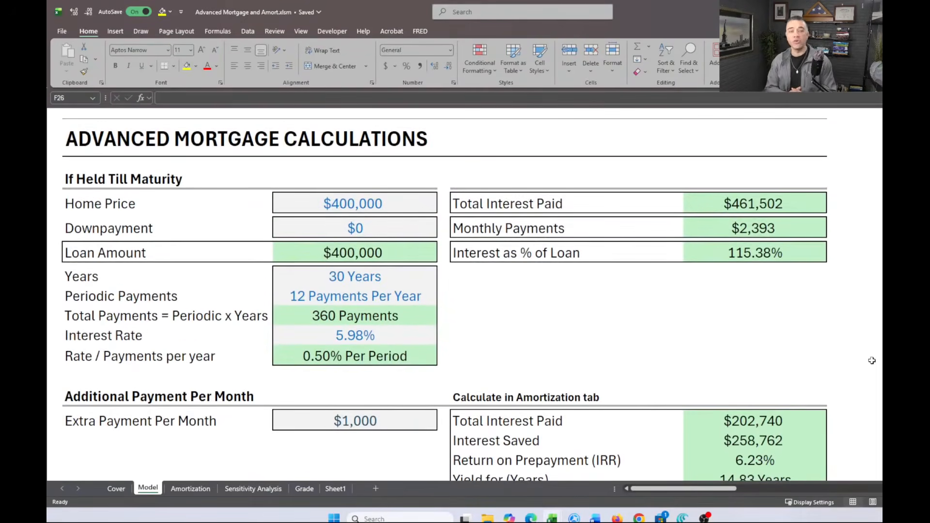
{"action": "left_click", "coordinate": [183, 492]}
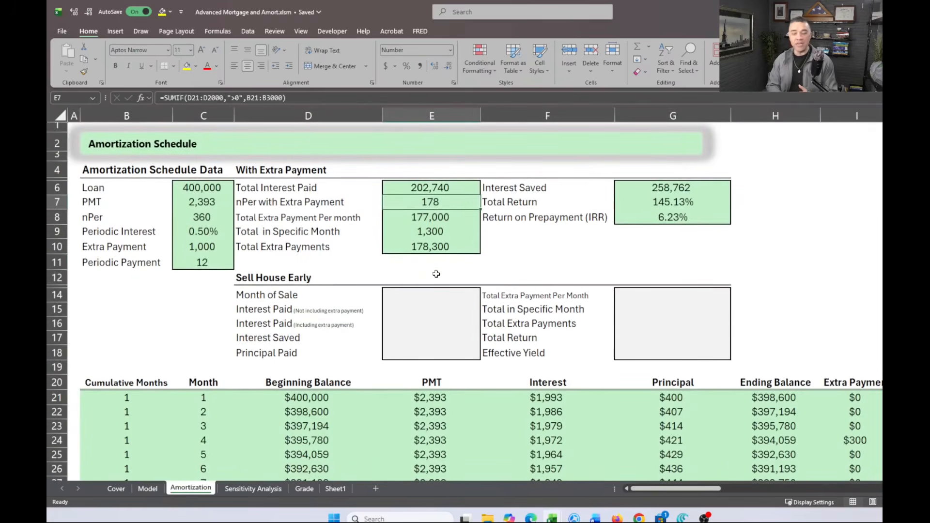
{"action": "left_click", "coordinate": [435, 274]}
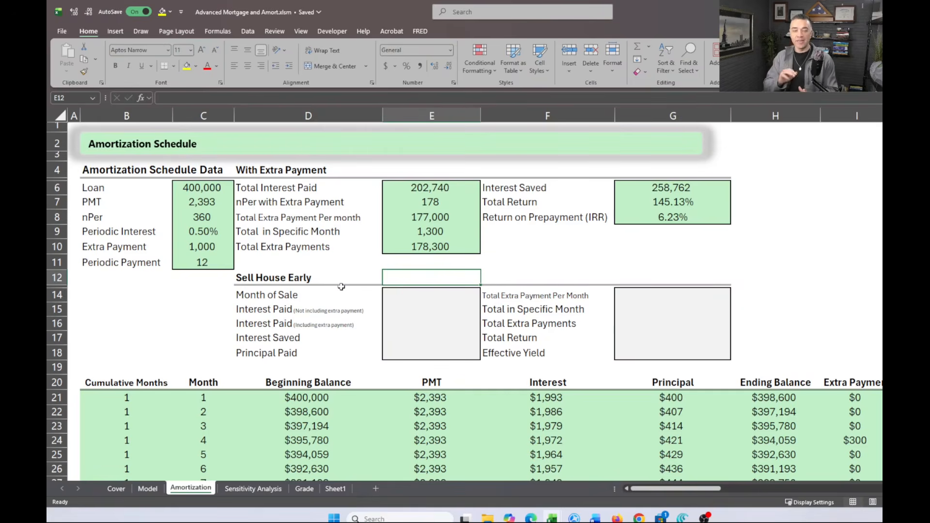
{"action": "left_click", "coordinate": [243, 490]}
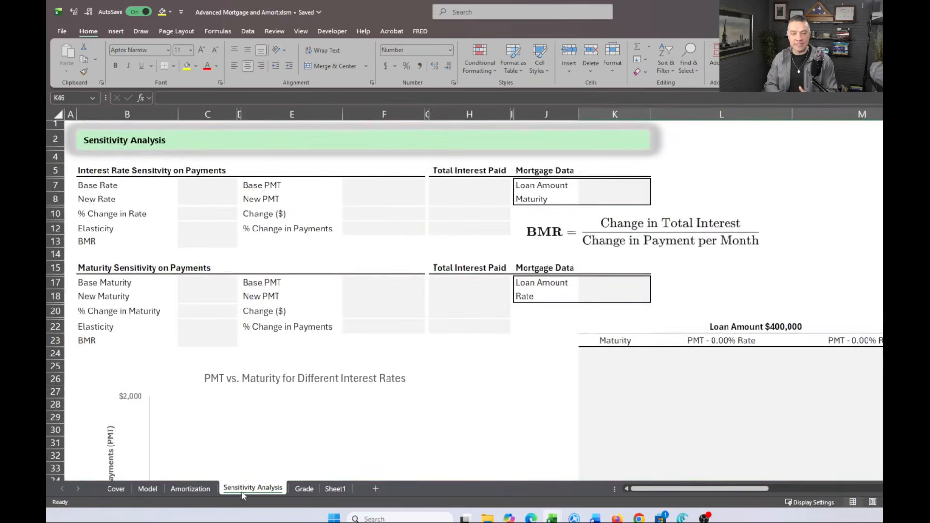
{"action": "scroll", "coordinate": [313, 374], "scroll_direction": "down", "scroll_amount": 4}
{"action": "scroll", "coordinate": [315, 371], "scroll_direction": "up", "scroll_amount": 4}
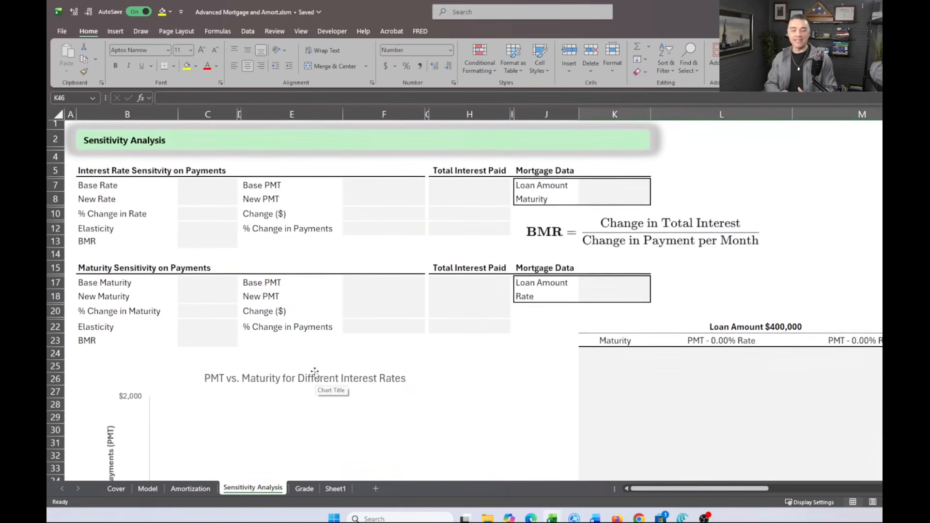